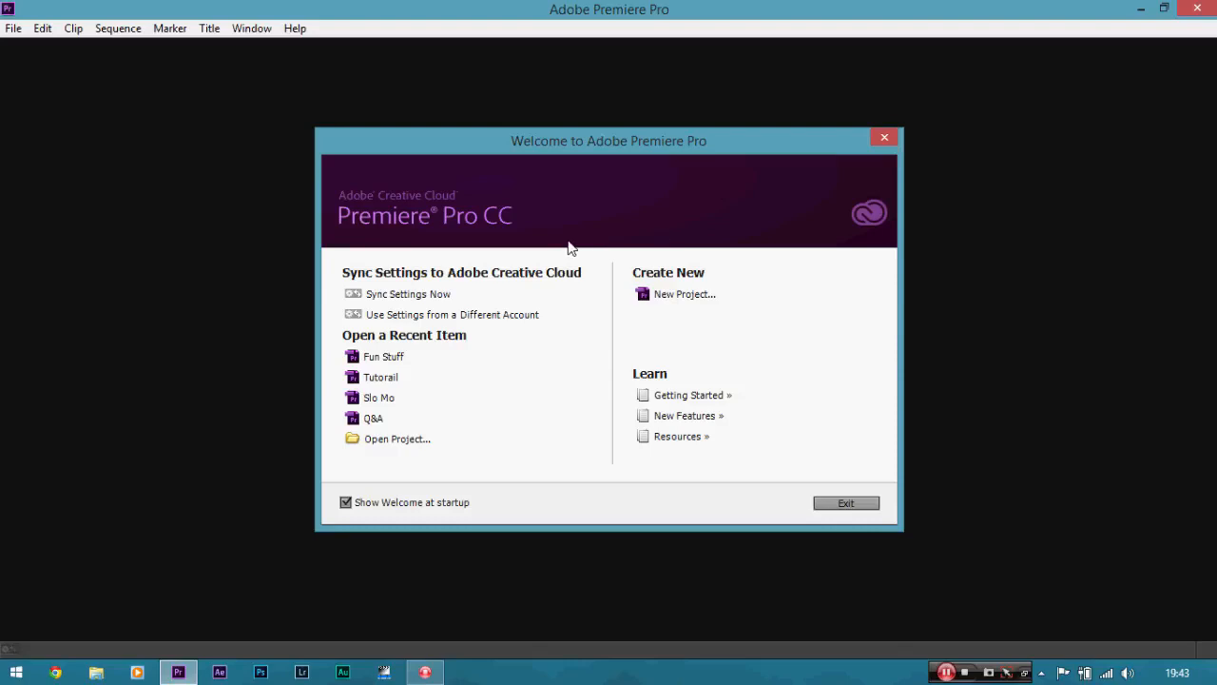
Step: Create a new project named "Fuun Stuff" in the default location
click(647, 296)
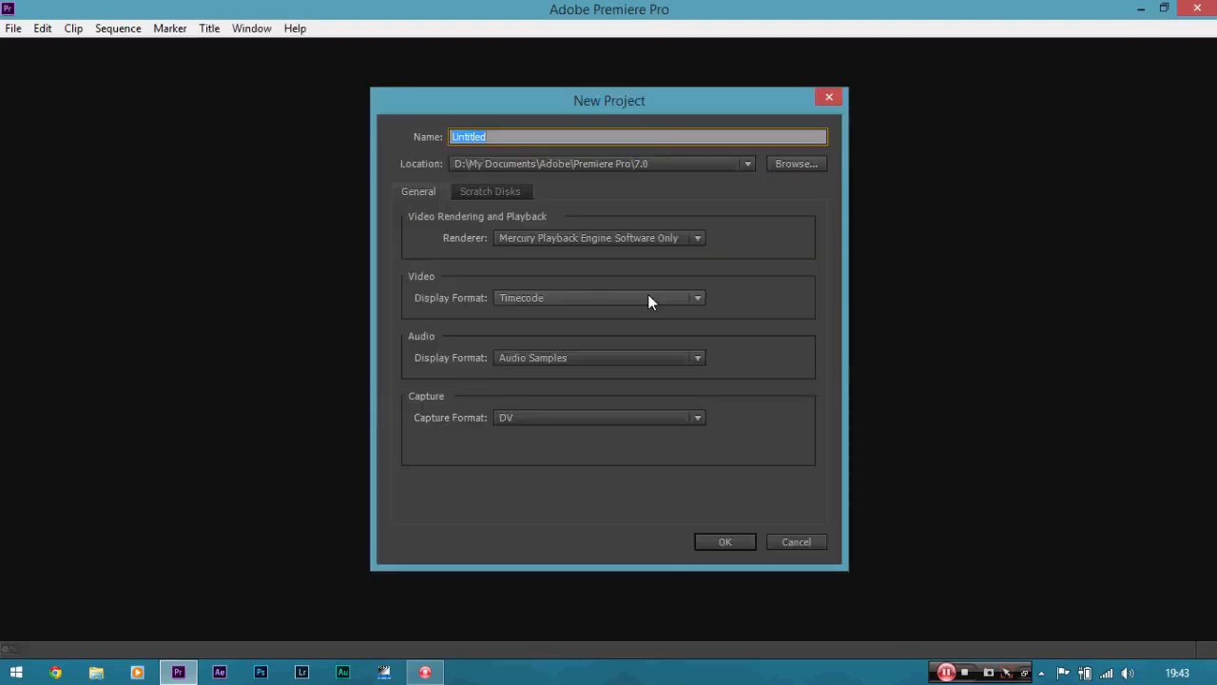
key(BackSpace)
text(Fuun Stuff)
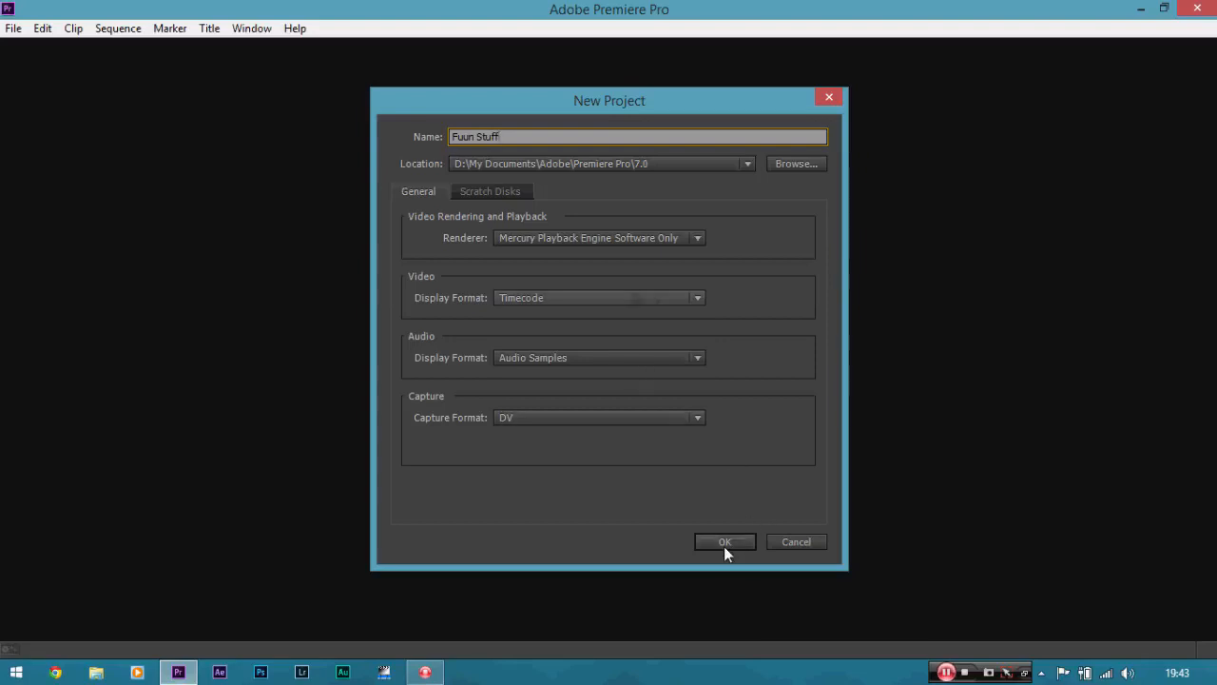
click(724, 544)
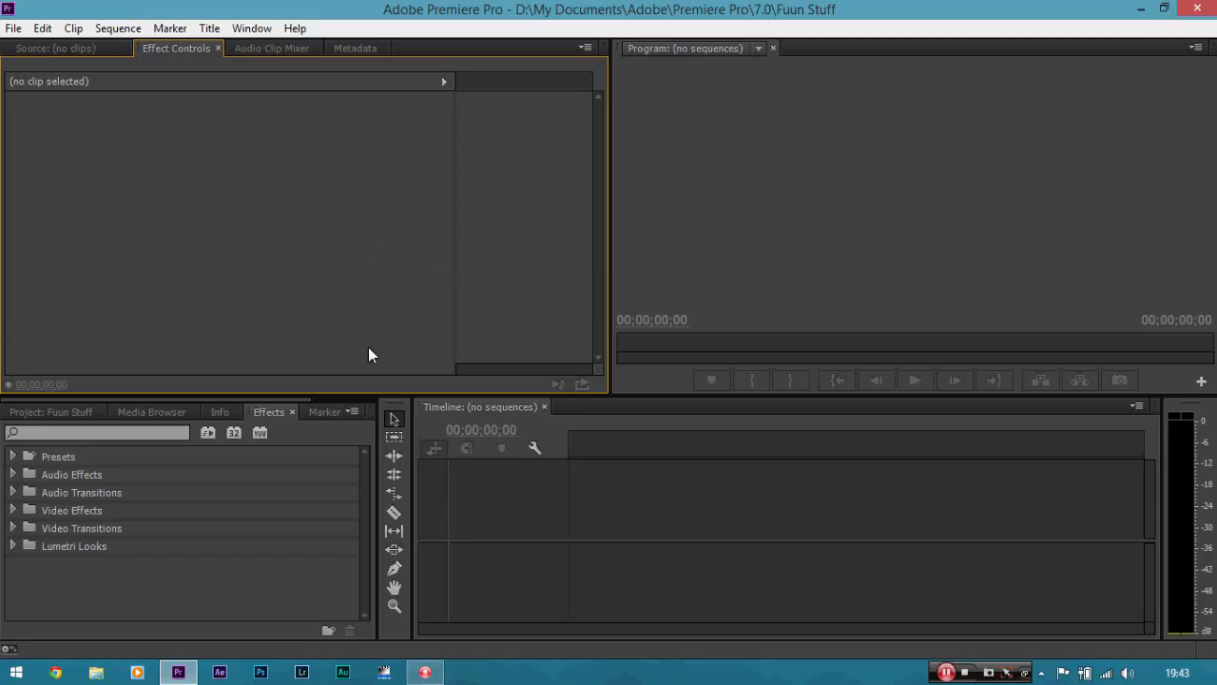
Step: Start a new sequence and choose the DSLR 1080p24 preset from the Digital SLR 1080p group
click(13, 28)
mouse_move(59, 49)
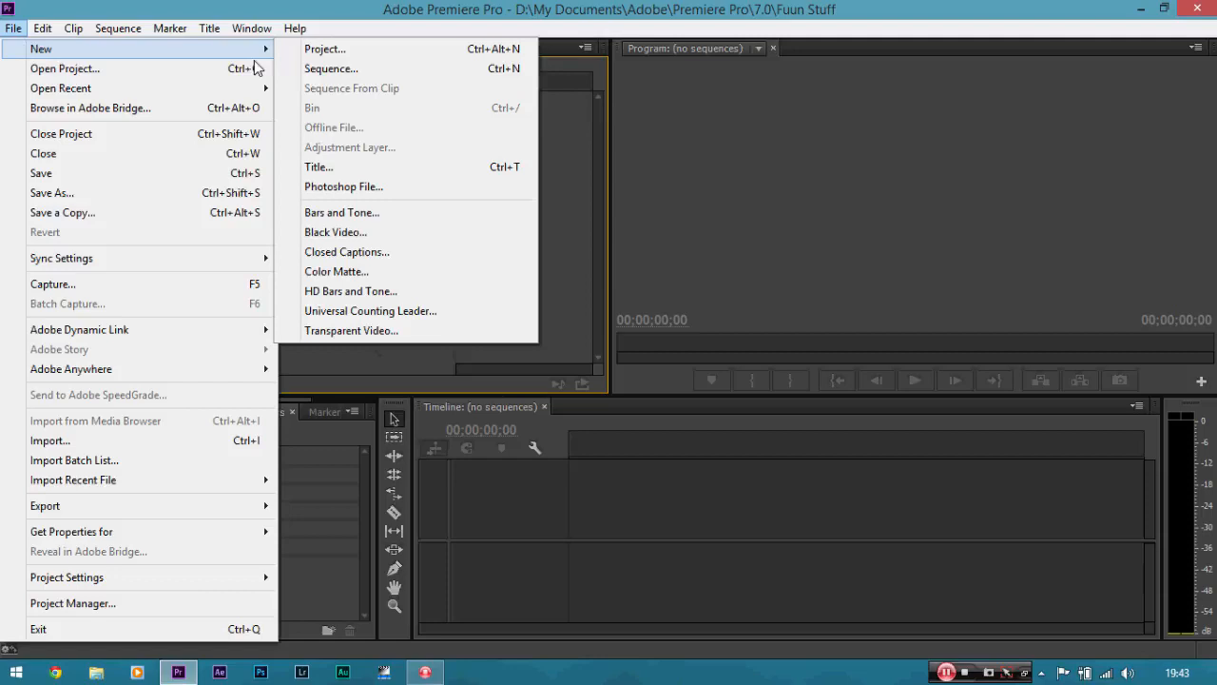
click(328, 69)
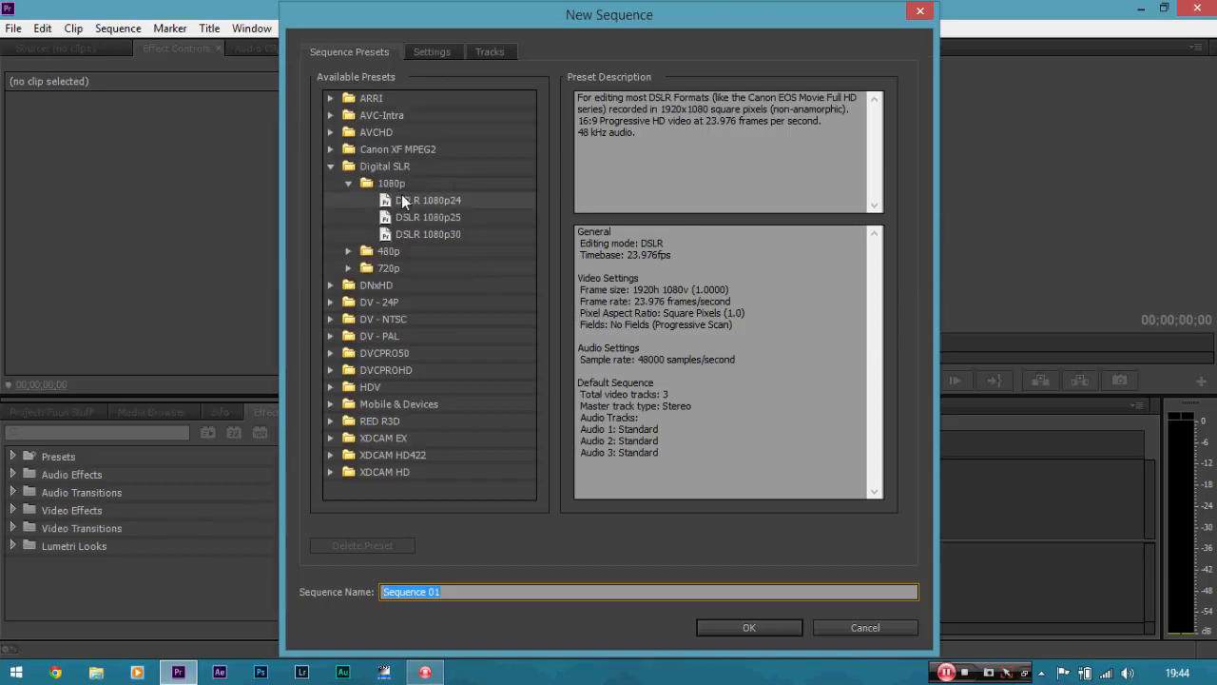
click(455, 200)
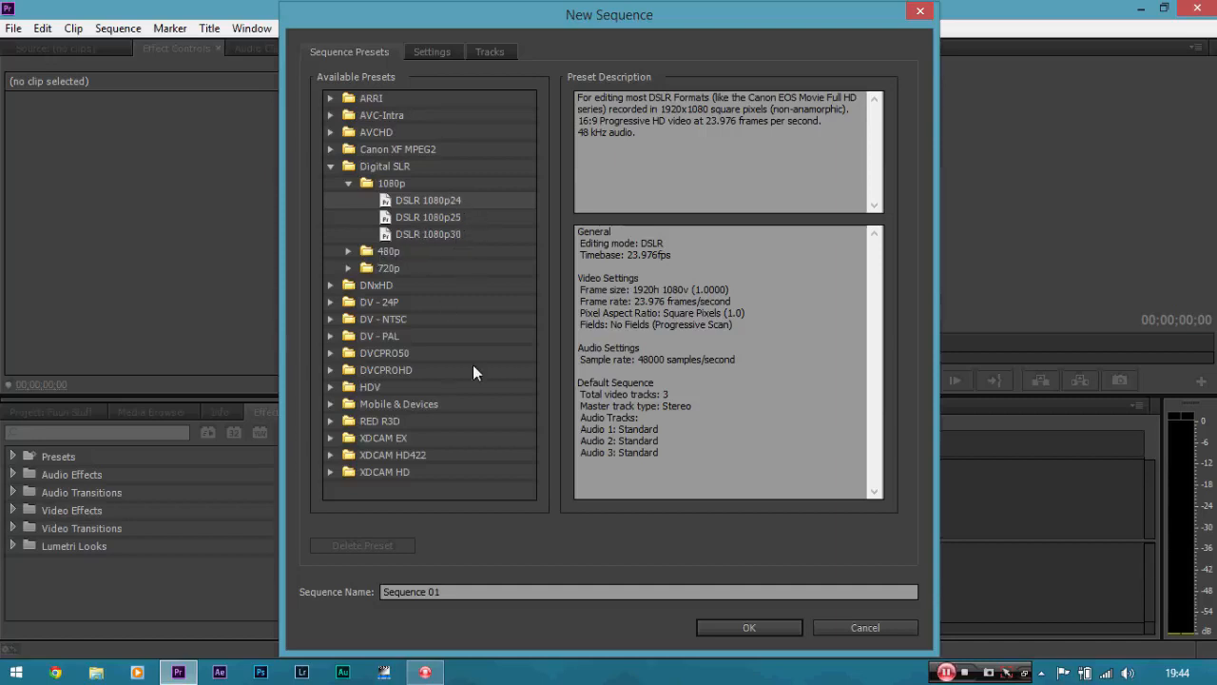
Step: Look through the RED R3D presets, including the 5K group, and the DV - NTSC sequence presets
click(331, 421)
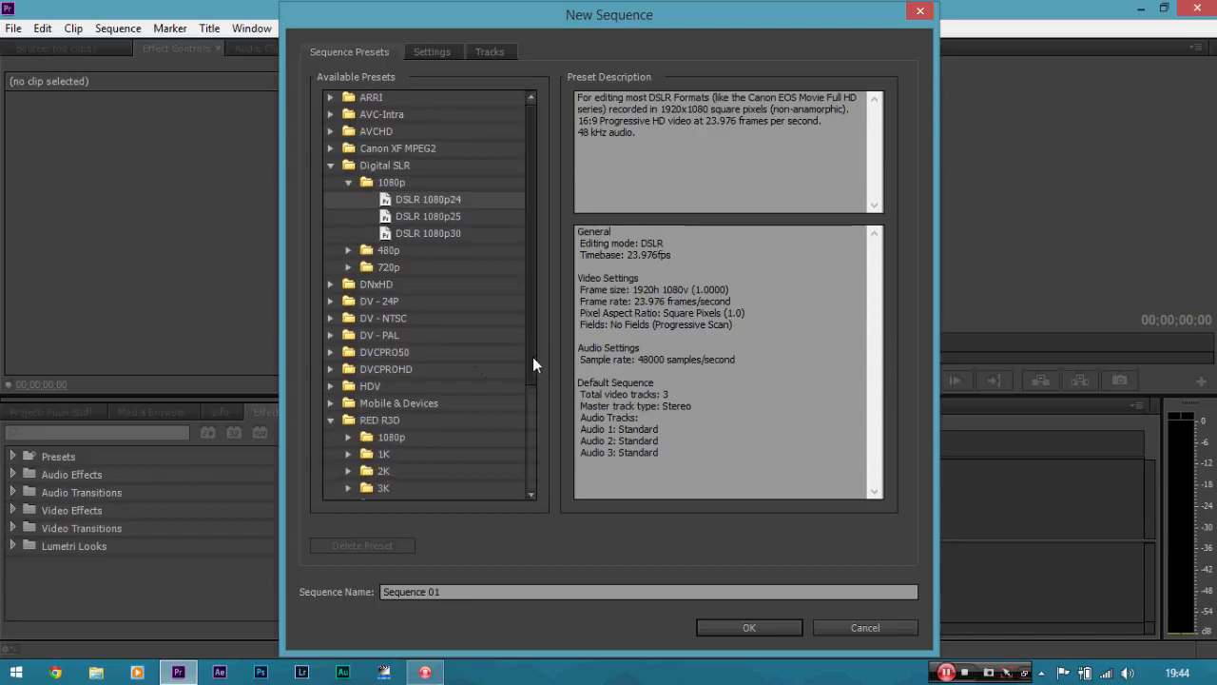
drag(533, 357, 515, 441)
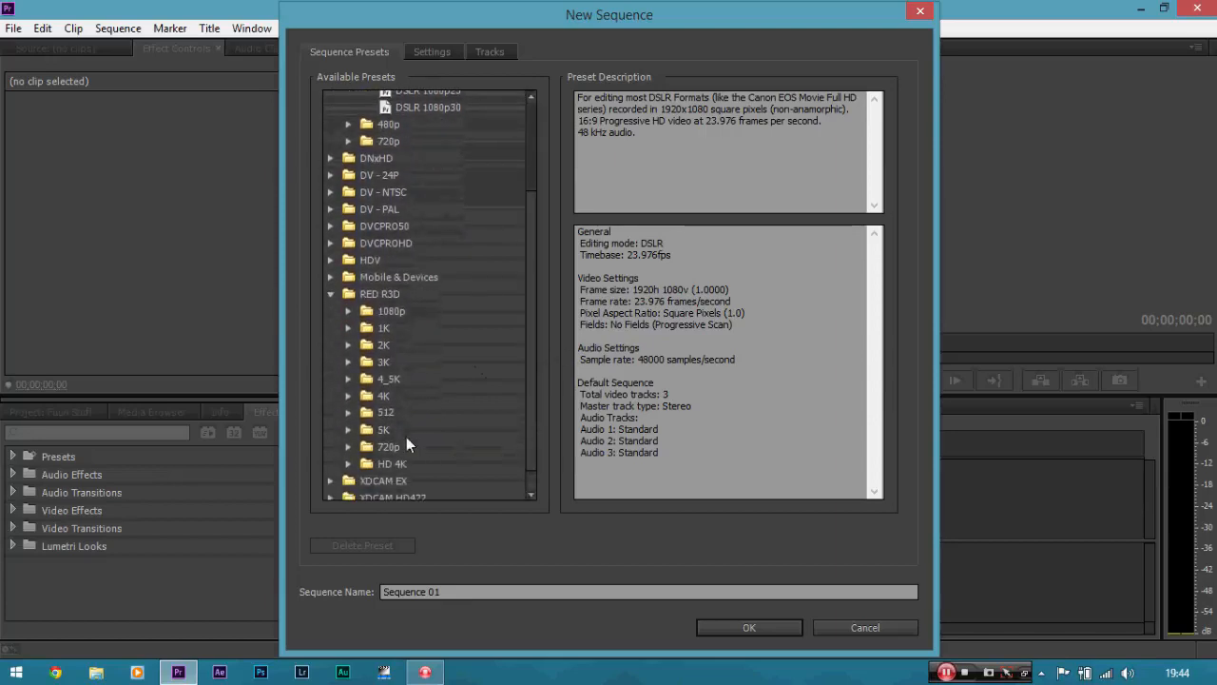
click(349, 430)
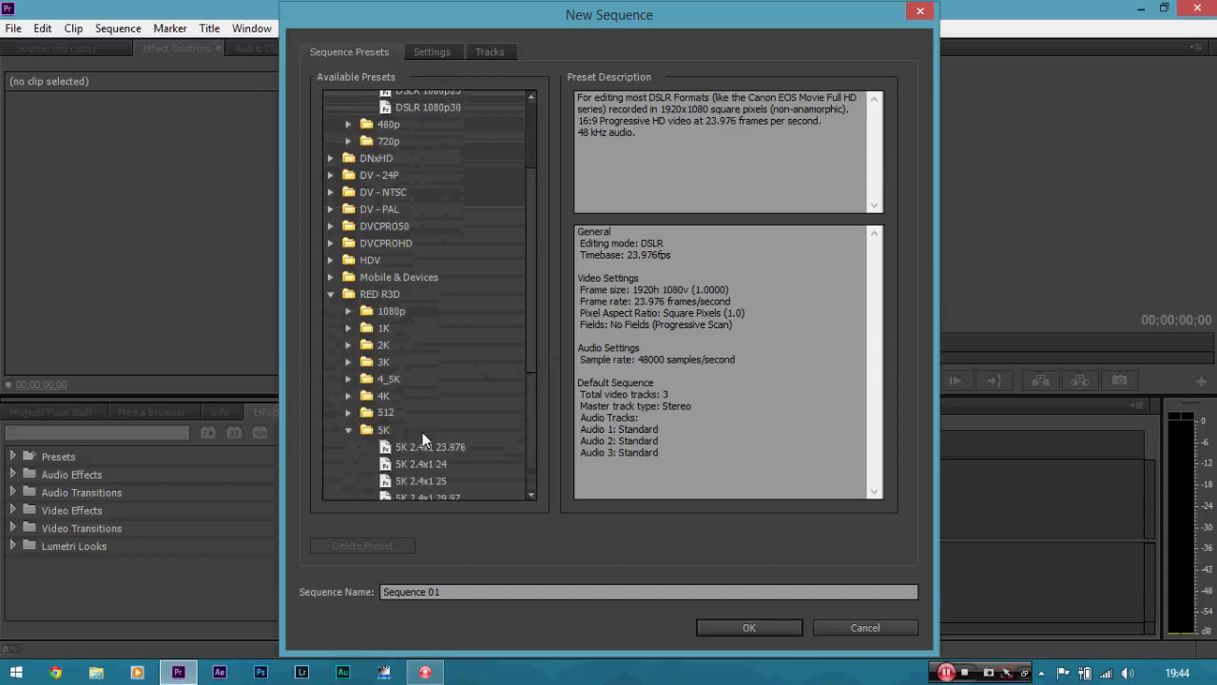
click(349, 430)
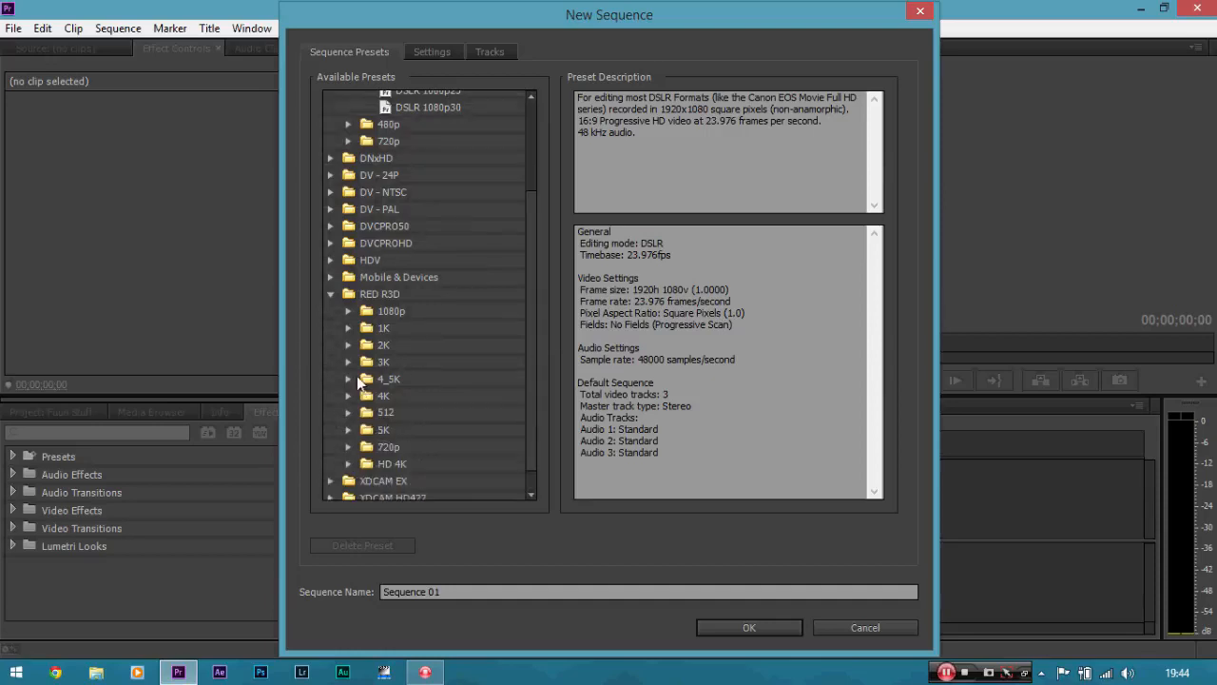
click(332, 295)
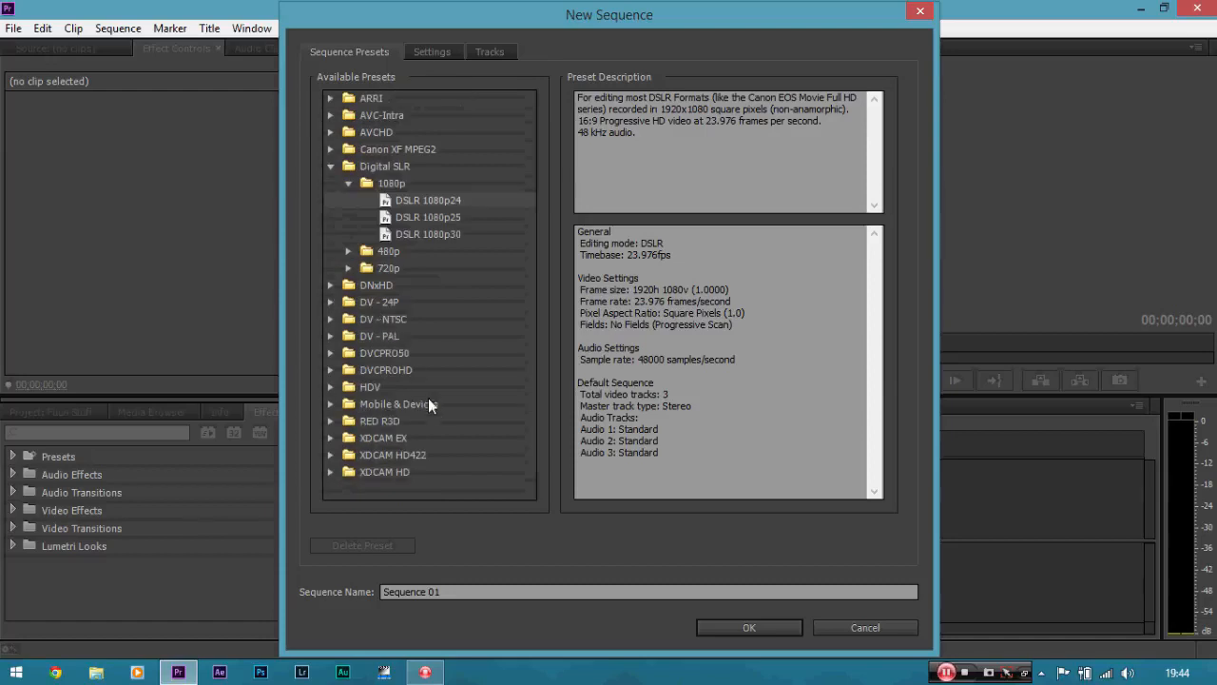
click(333, 320)
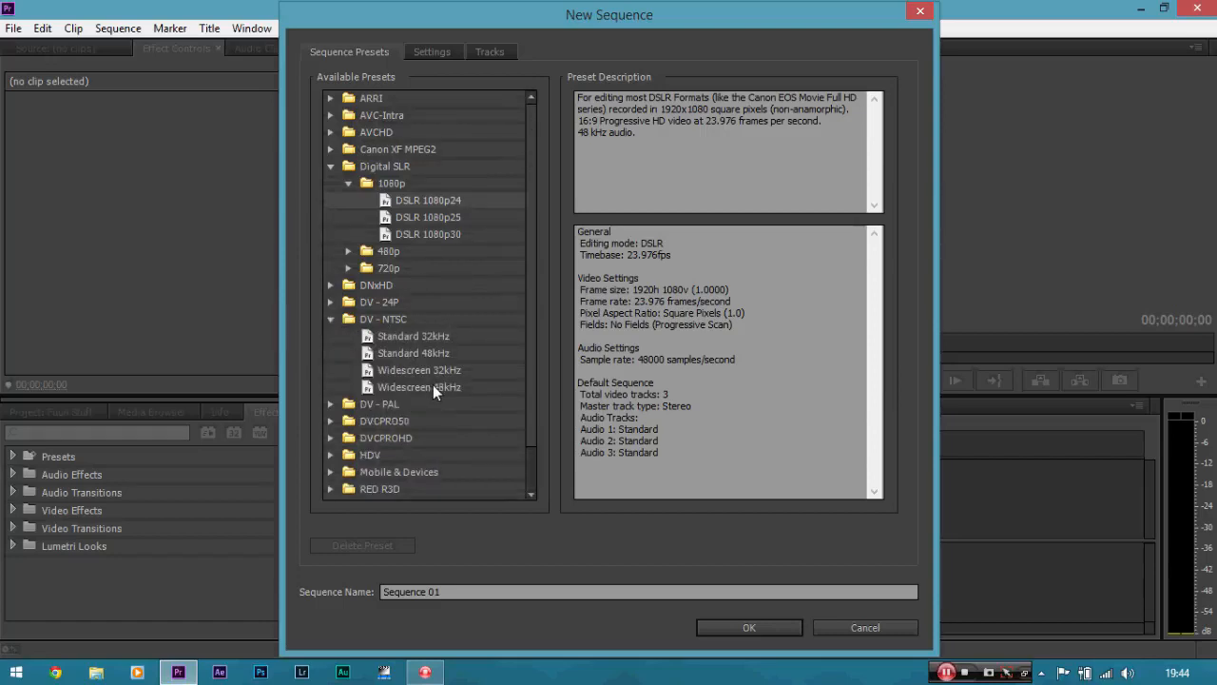
click(330, 321)
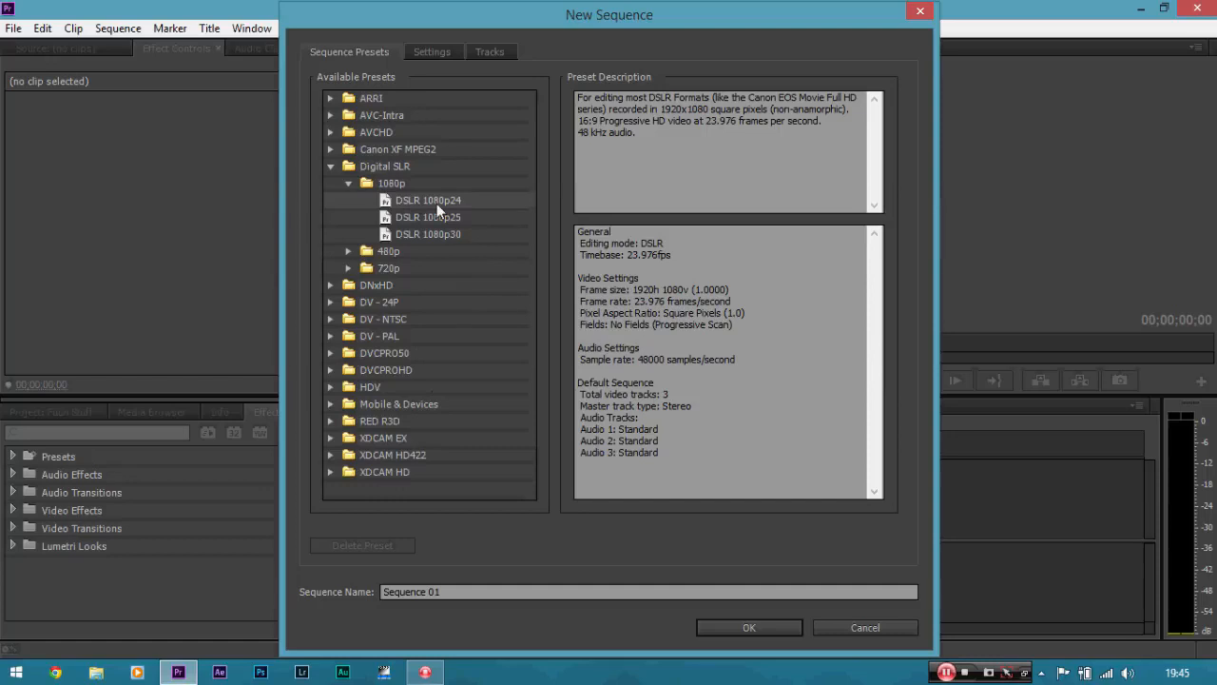
Step: Check the sequence's frame size and timebase settings, and create it as Sequence 01 from the chosen preset
click(433, 54)
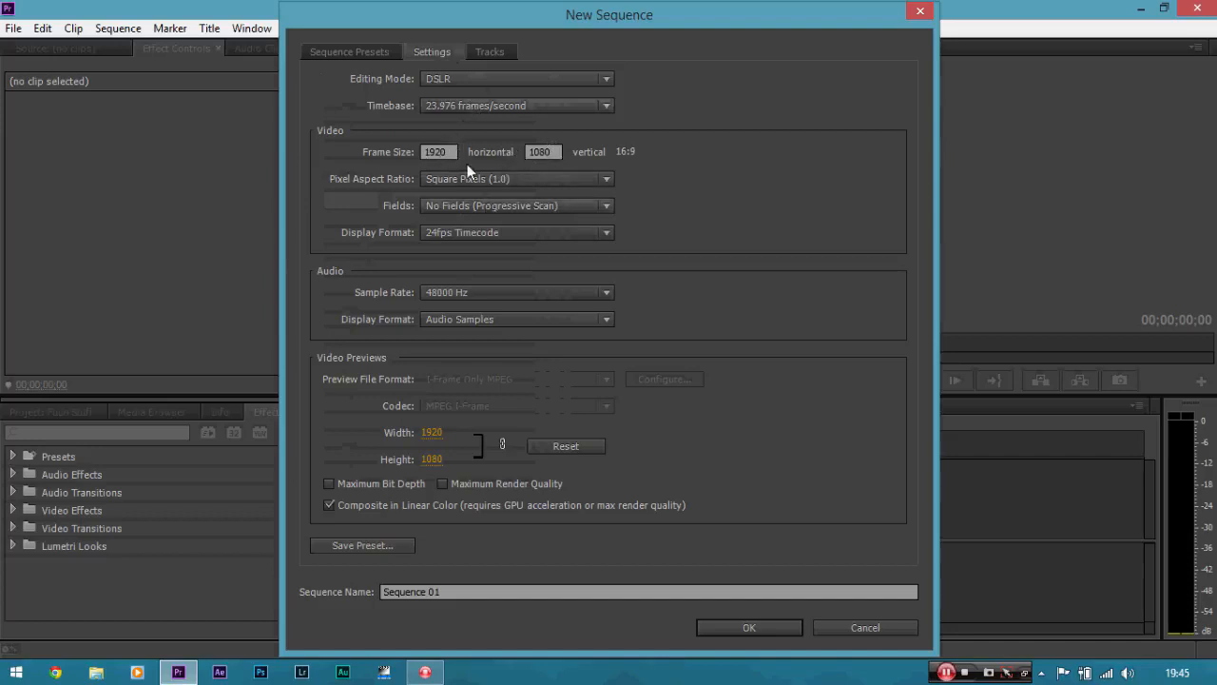
click(355, 54)
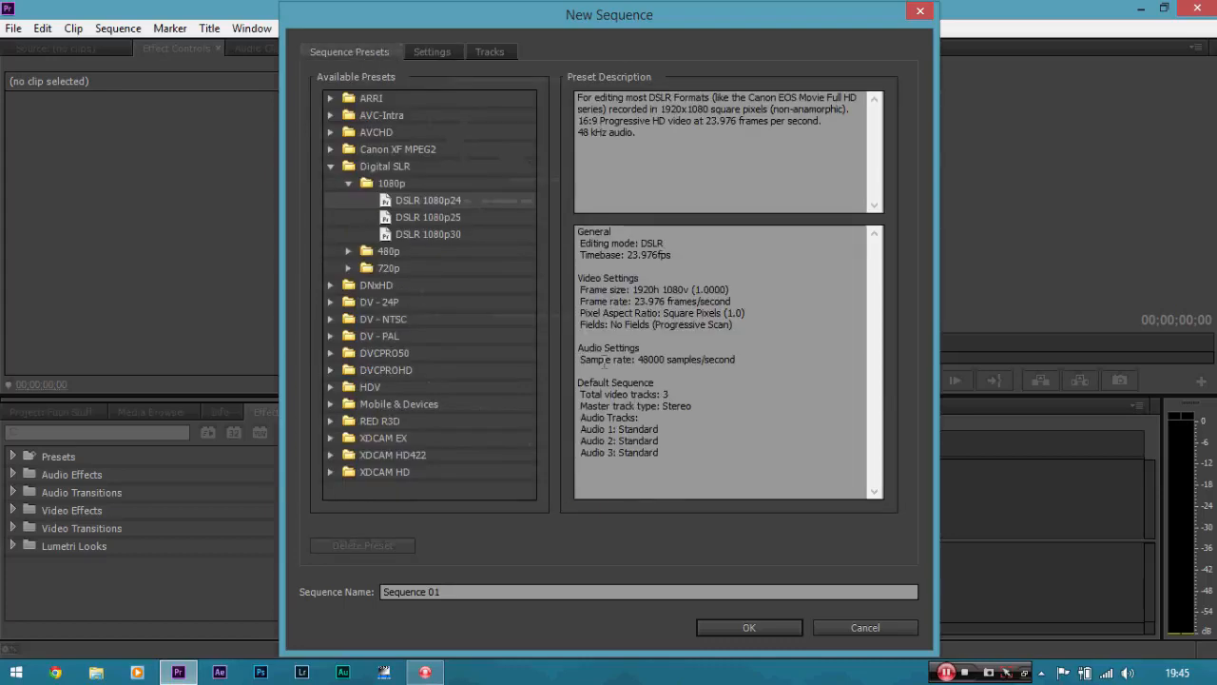
click(729, 631)
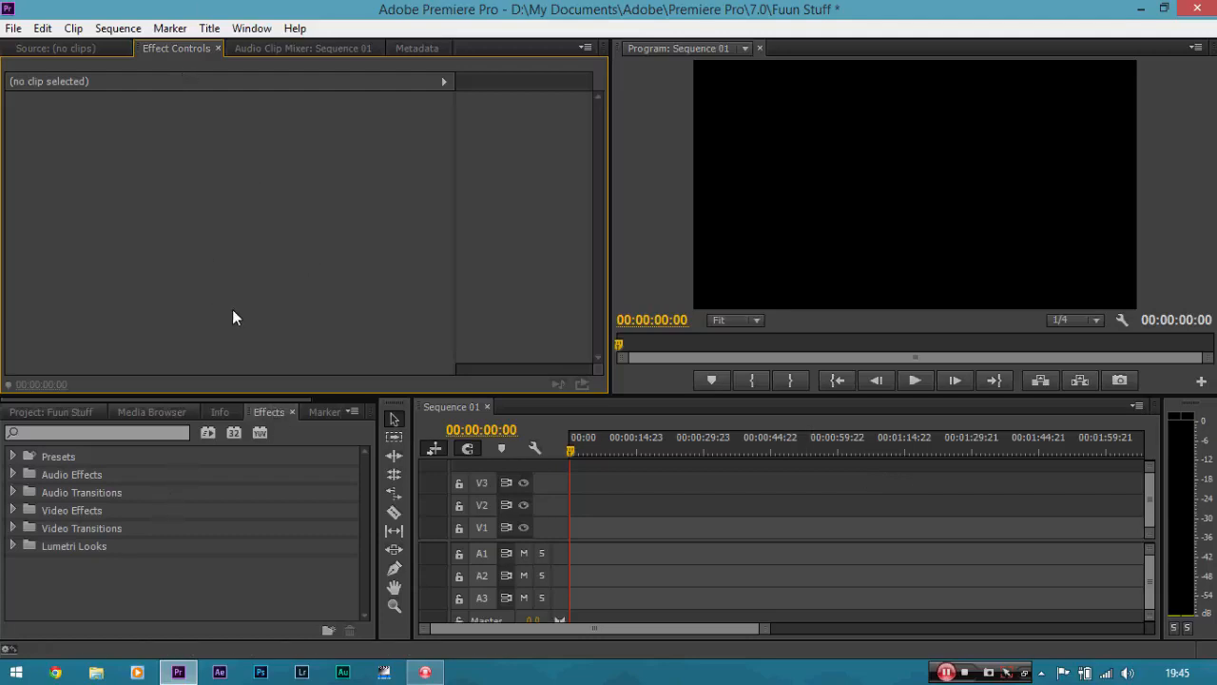
Step: Import the _DSC5689 video from the Desktop into the project and place it at the start of video track V1
click(66, 410)
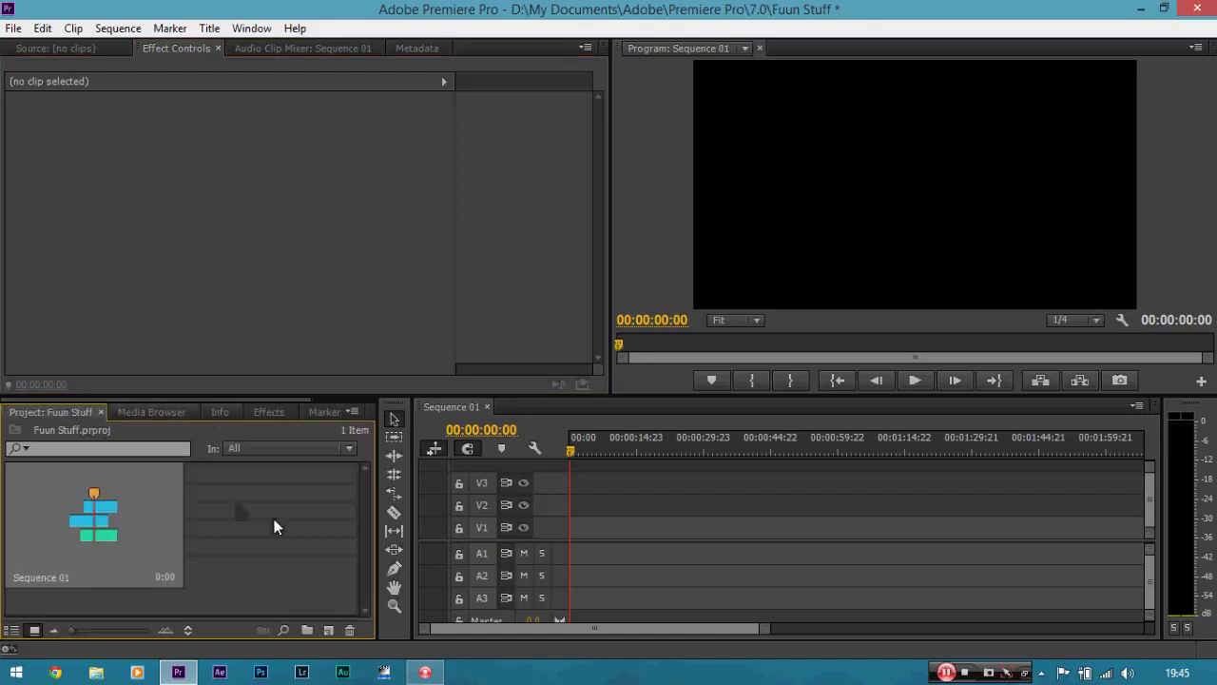
right_click(245, 501)
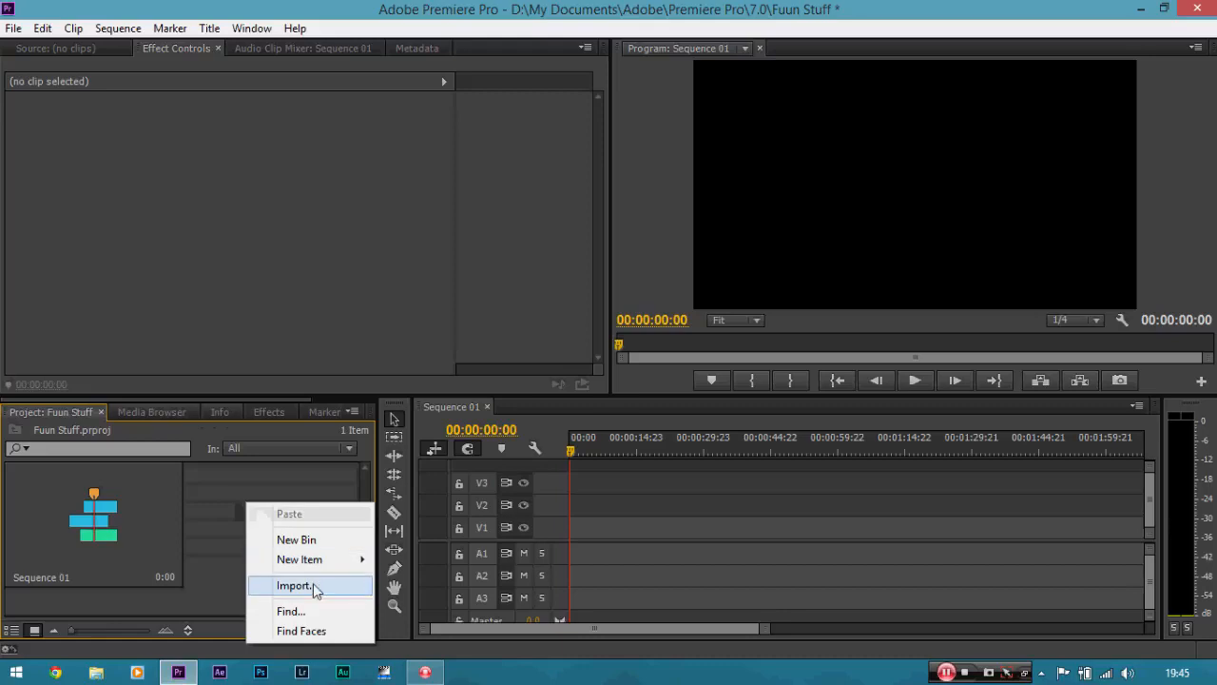
click(314, 586)
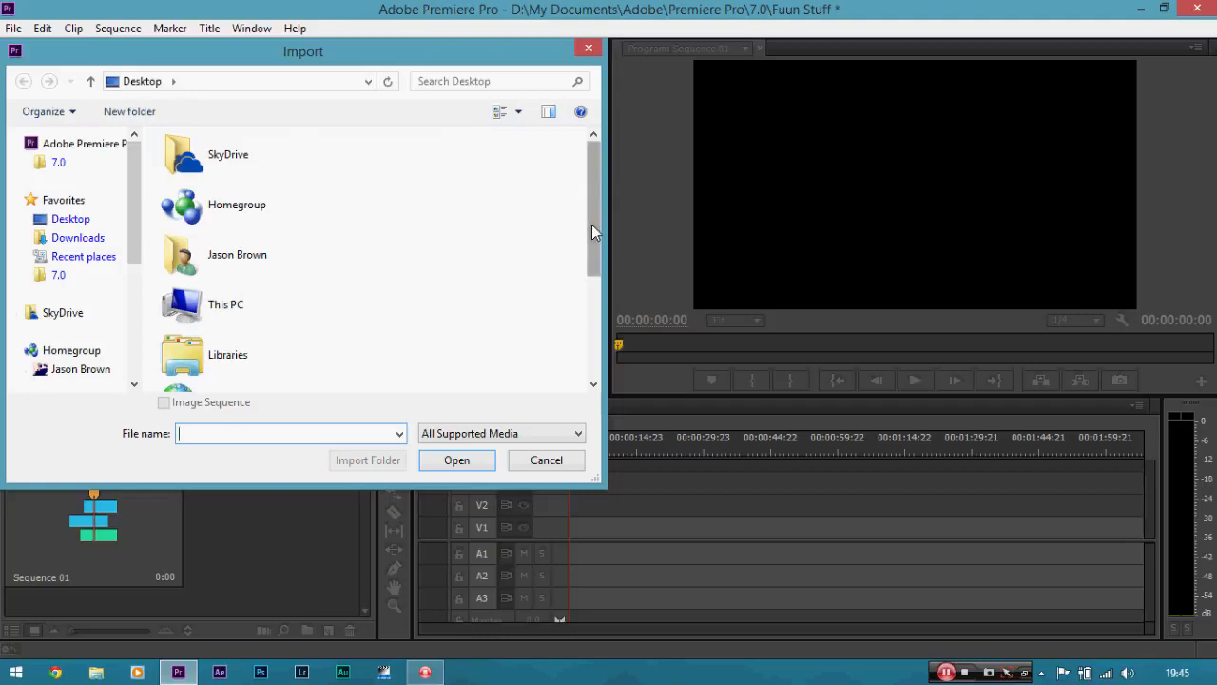
drag(592, 232, 587, 328)
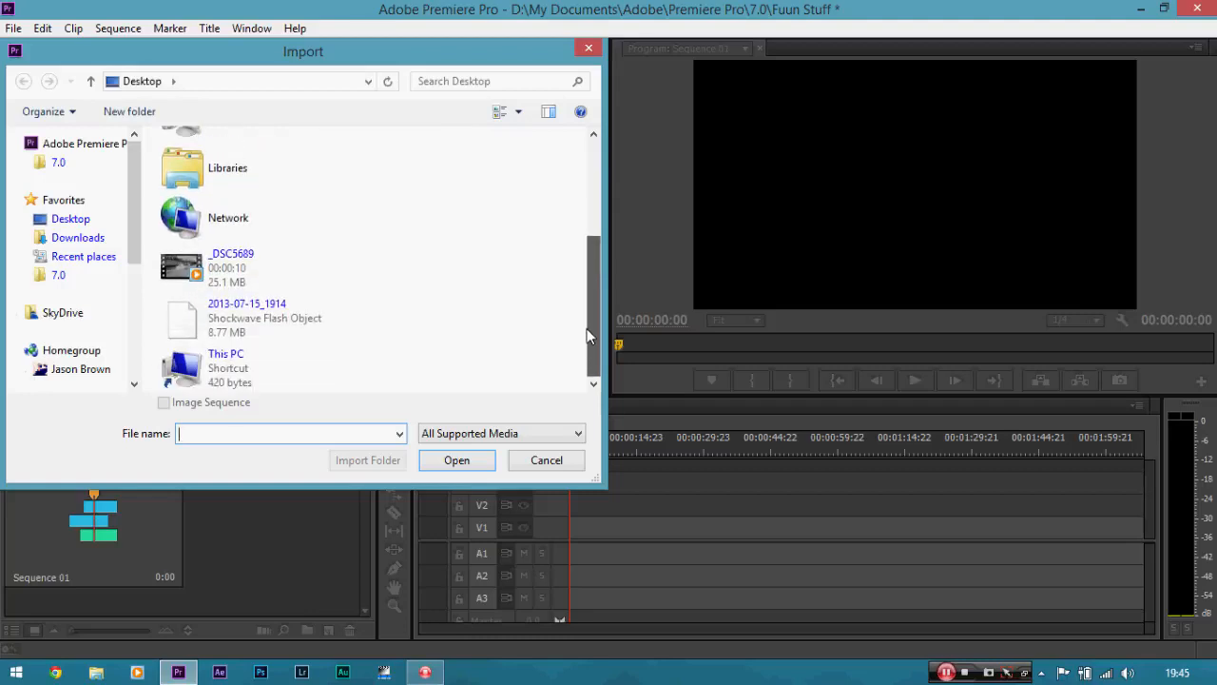
double_click(254, 276)
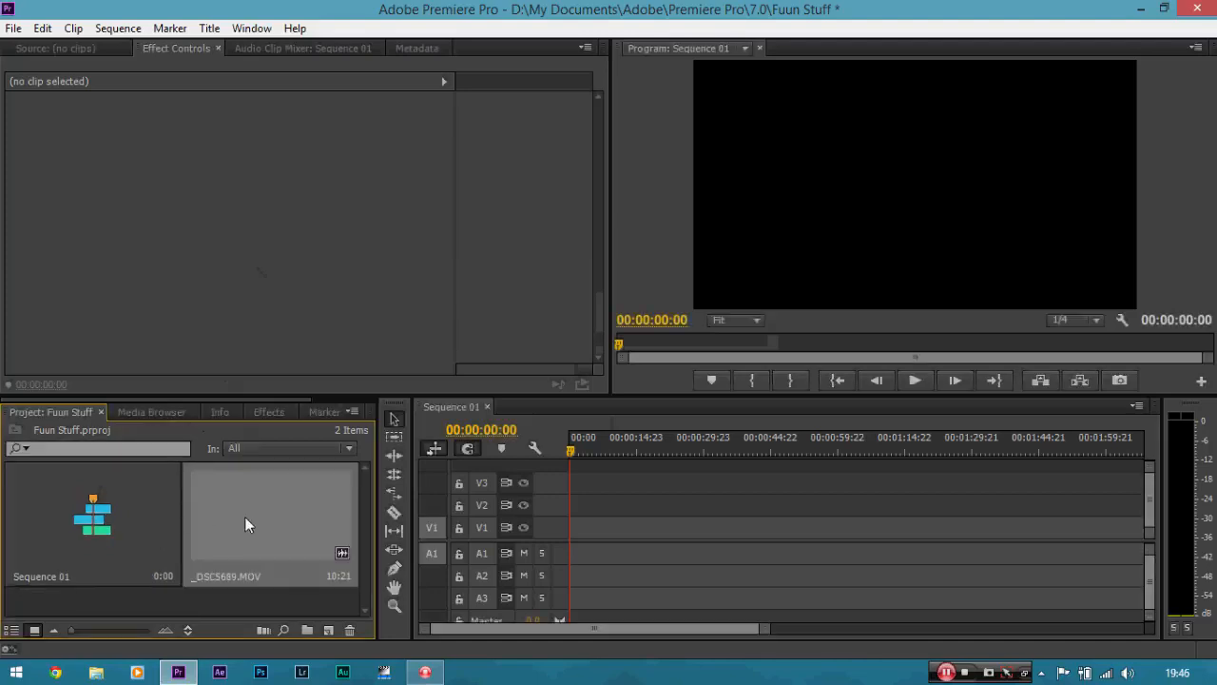
drag(244, 523, 598, 532)
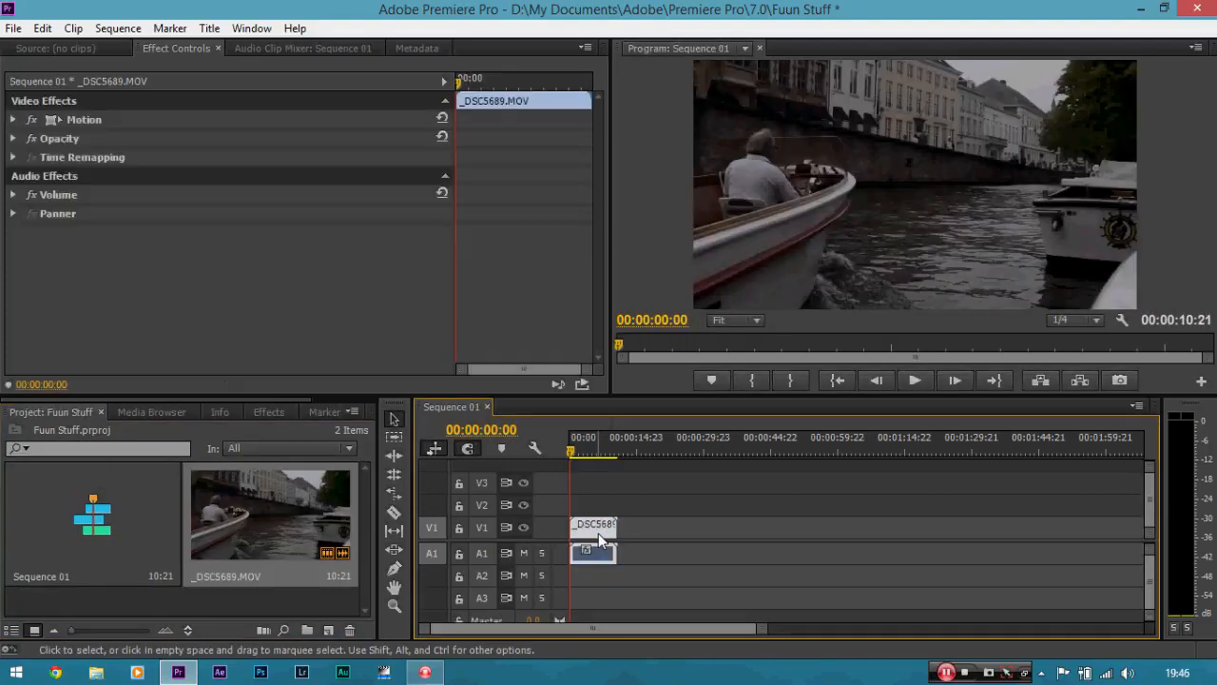
Step: Examine the _DSC5689.MOV clip on the timeline at different zoom levels, with the playhead at the sequence start
key(equal)
key(equal)
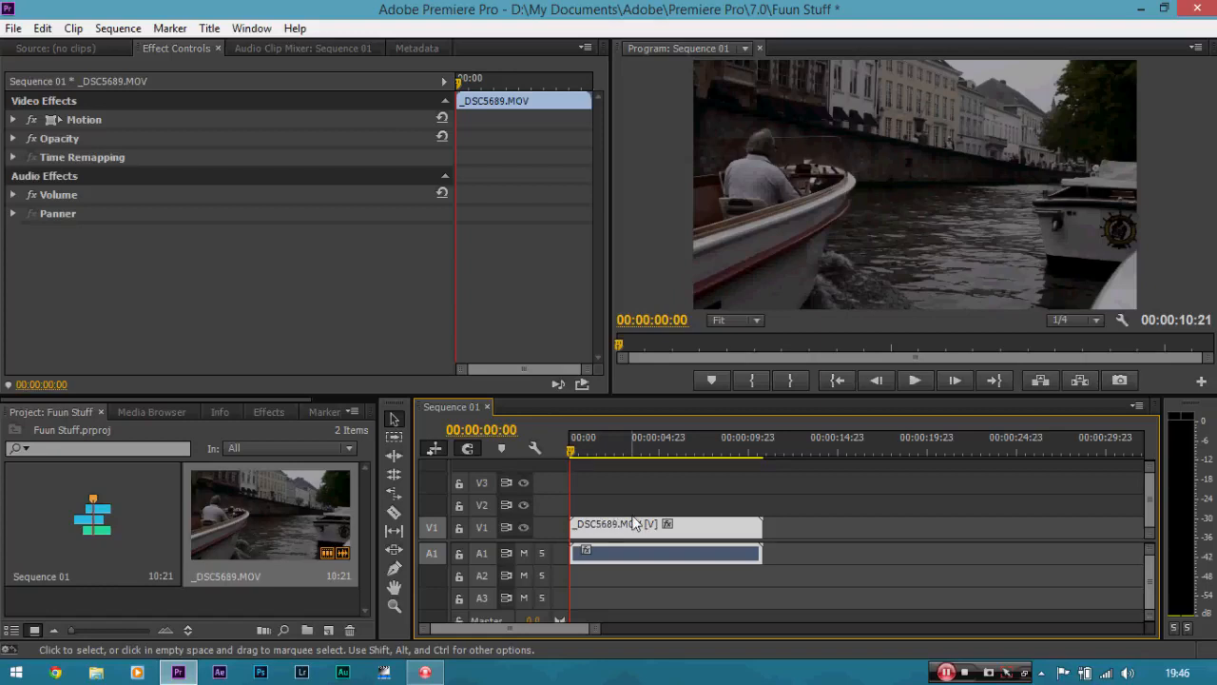
key(minus)
key(minus)
key(minus)
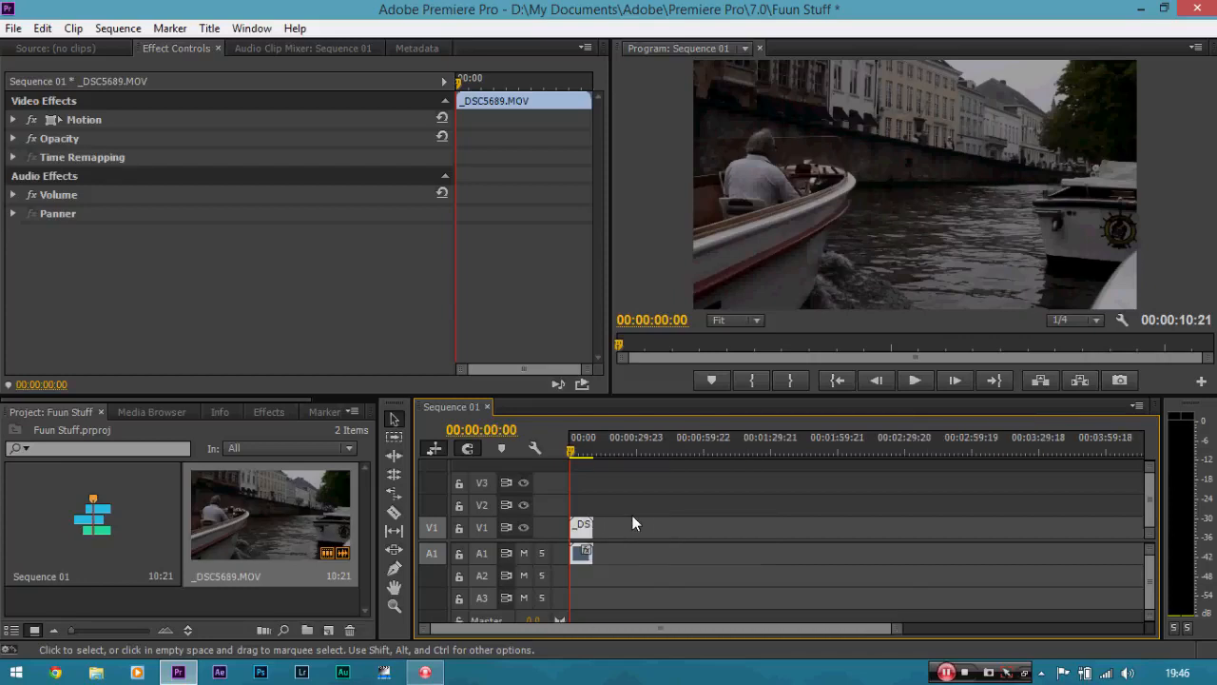
key(equal)
key(equal)
key(equal)
key(equal)
key(equal)
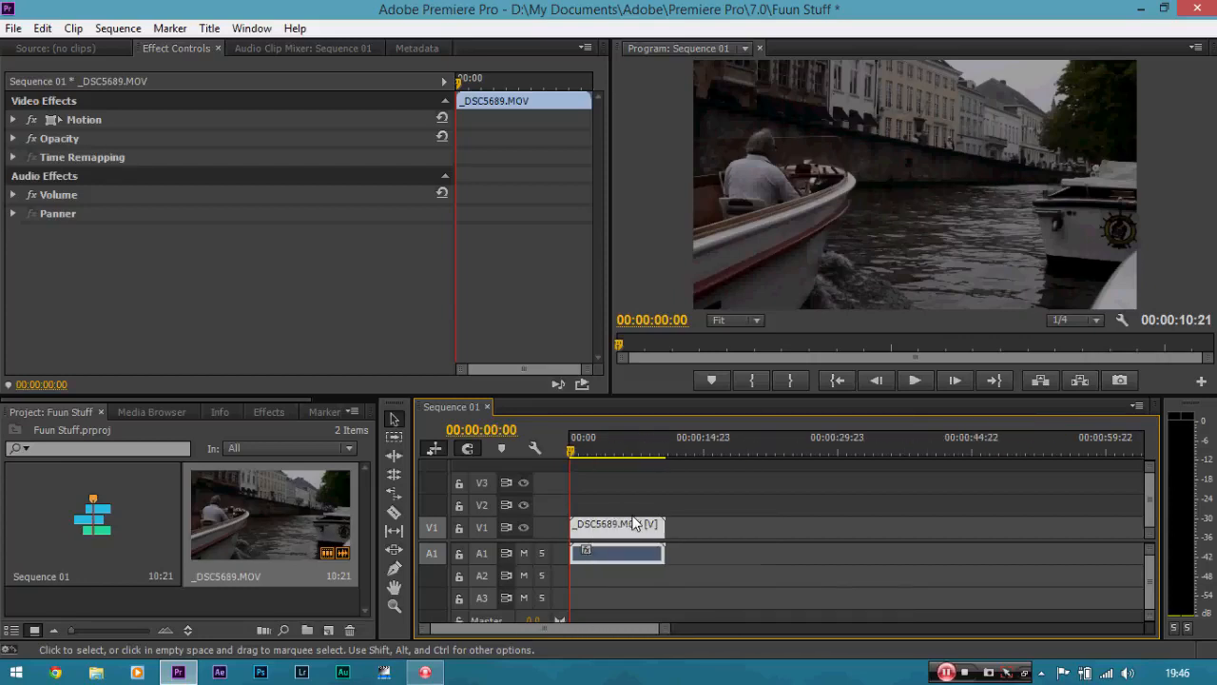
key(minus)
key(minus)
key(minus)
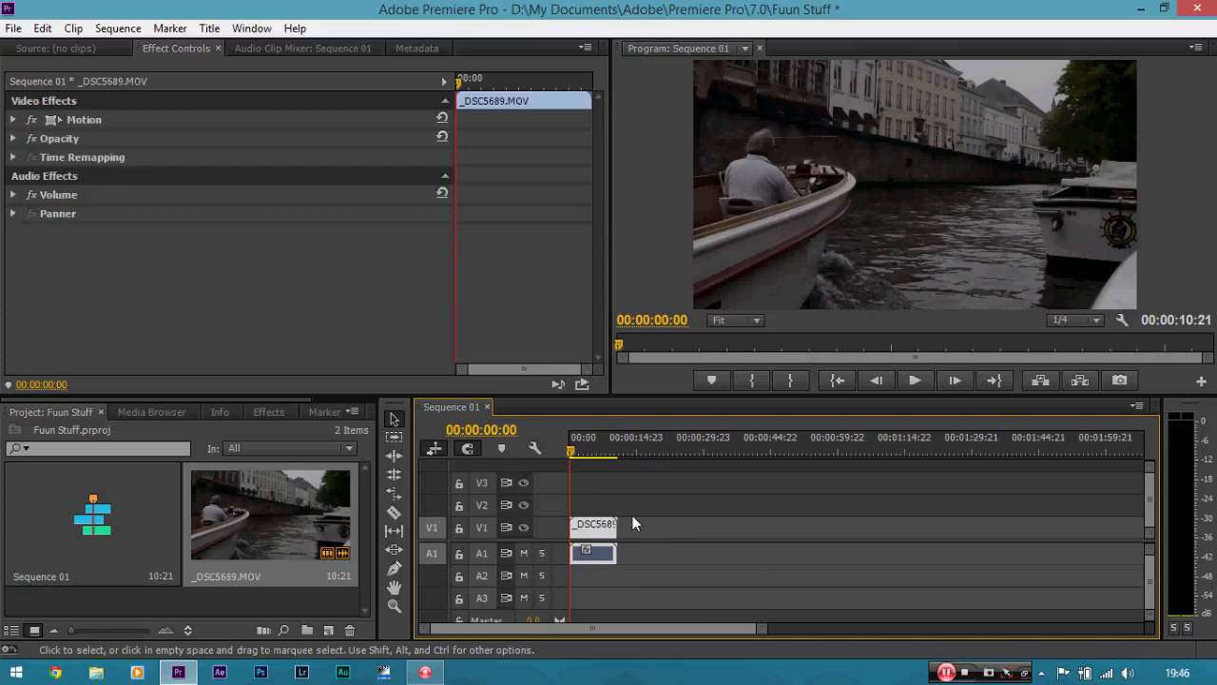
key(equal)
key(equal)
key(equal)
key(minus)
key(equal)
key(minus)
key(minus)
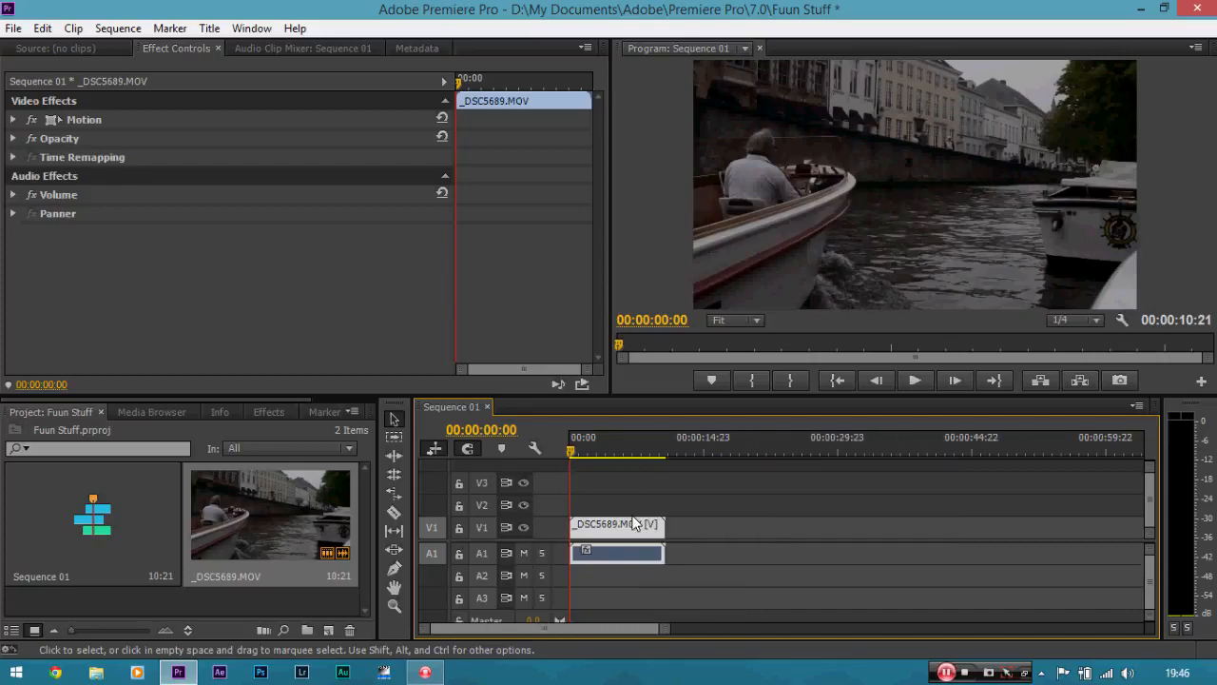
key(equal)
key(equal)
key(equal)
key(minus)
key(minus)
key(minus)
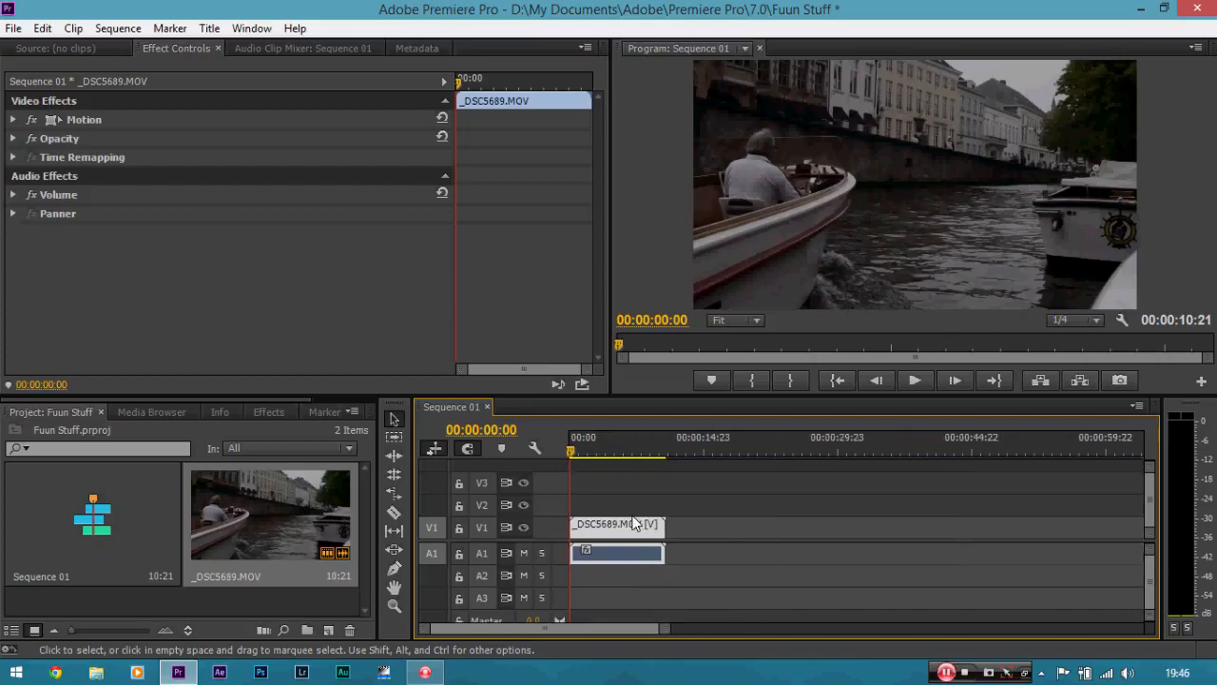
key(equal)
key(equal)
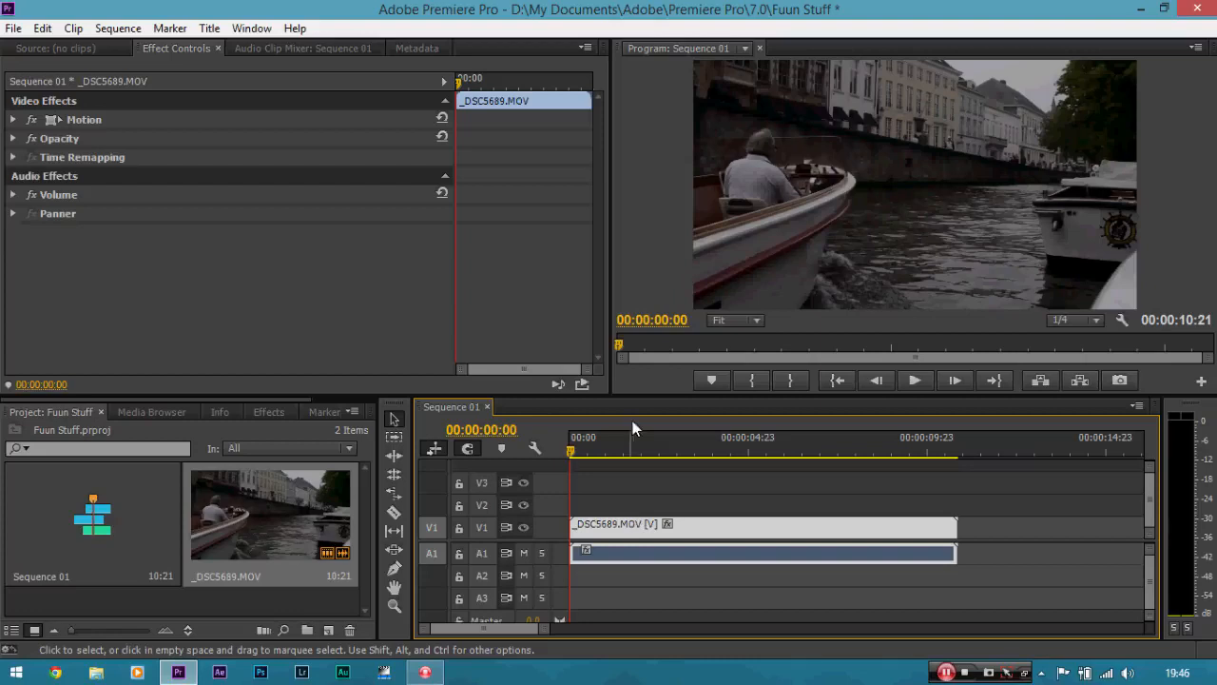
drag(544, 635, 715, 612)
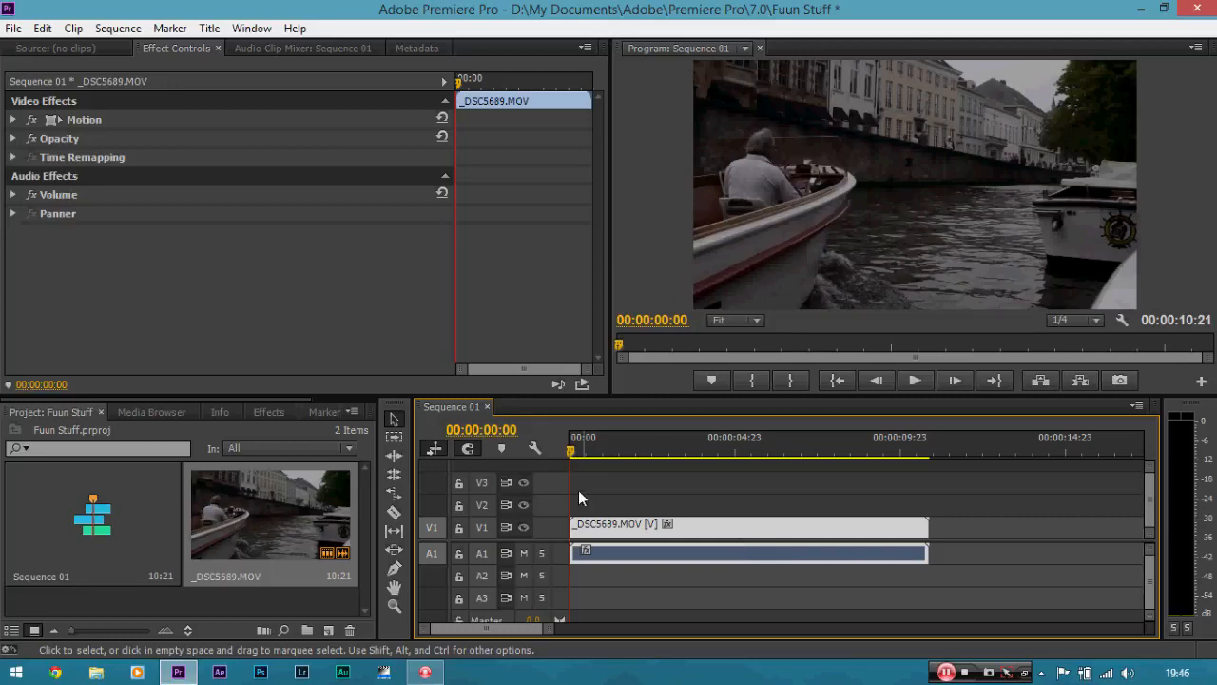
drag(573, 451, 542, 451)
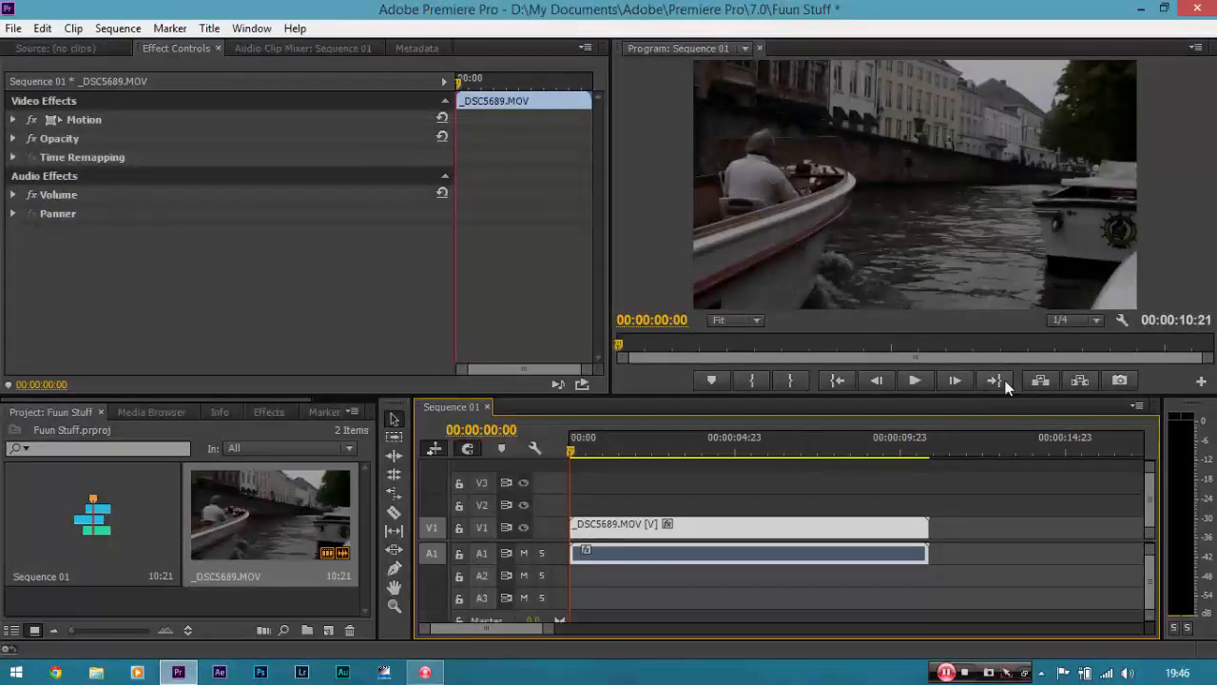
Step: Set the Program monitor's playback resolution to 1/4
click(1087, 320)
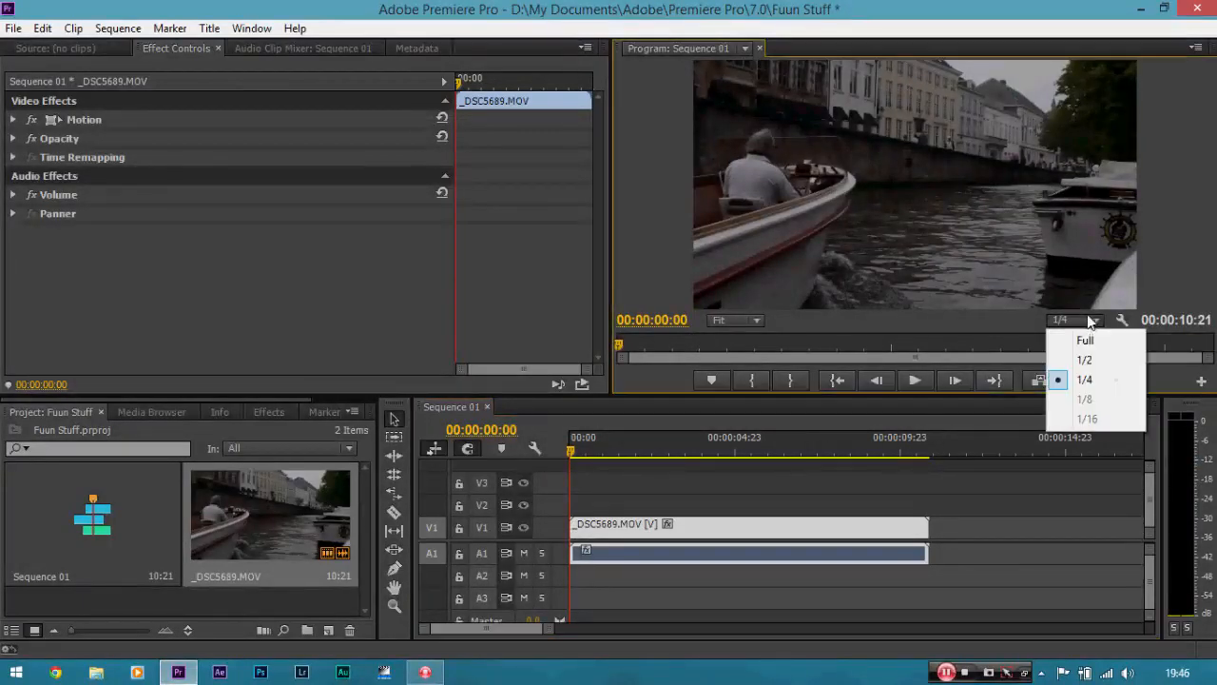
click(1095, 383)
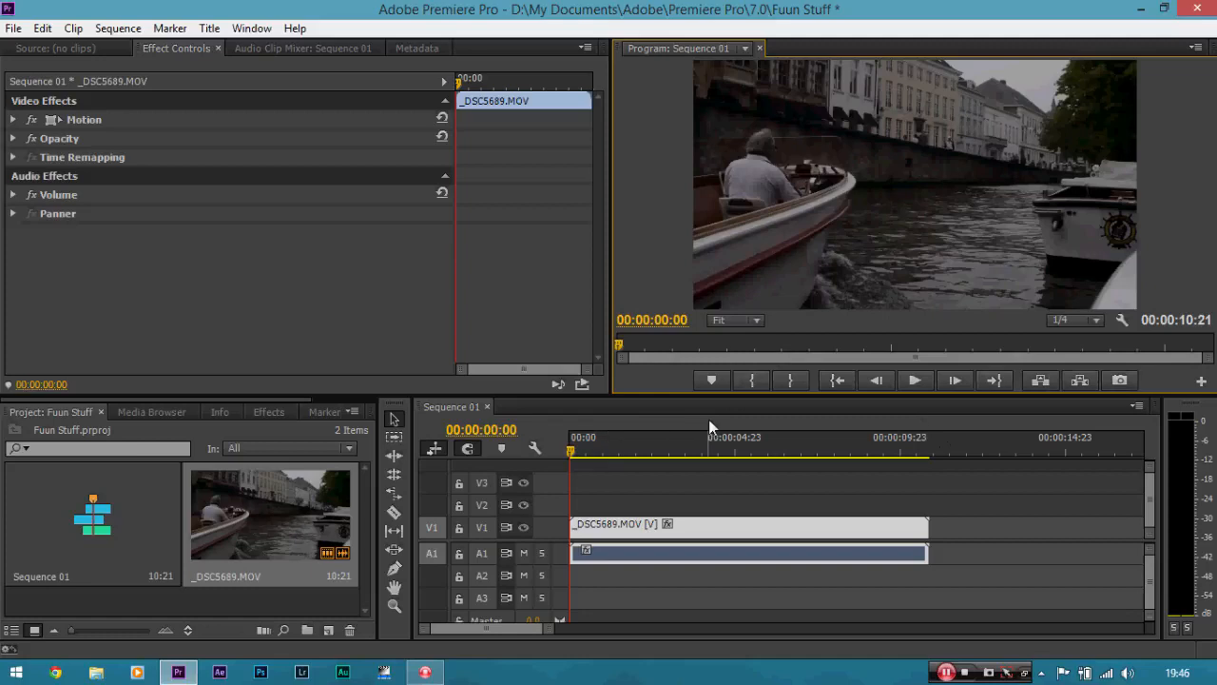
click(1071, 321)
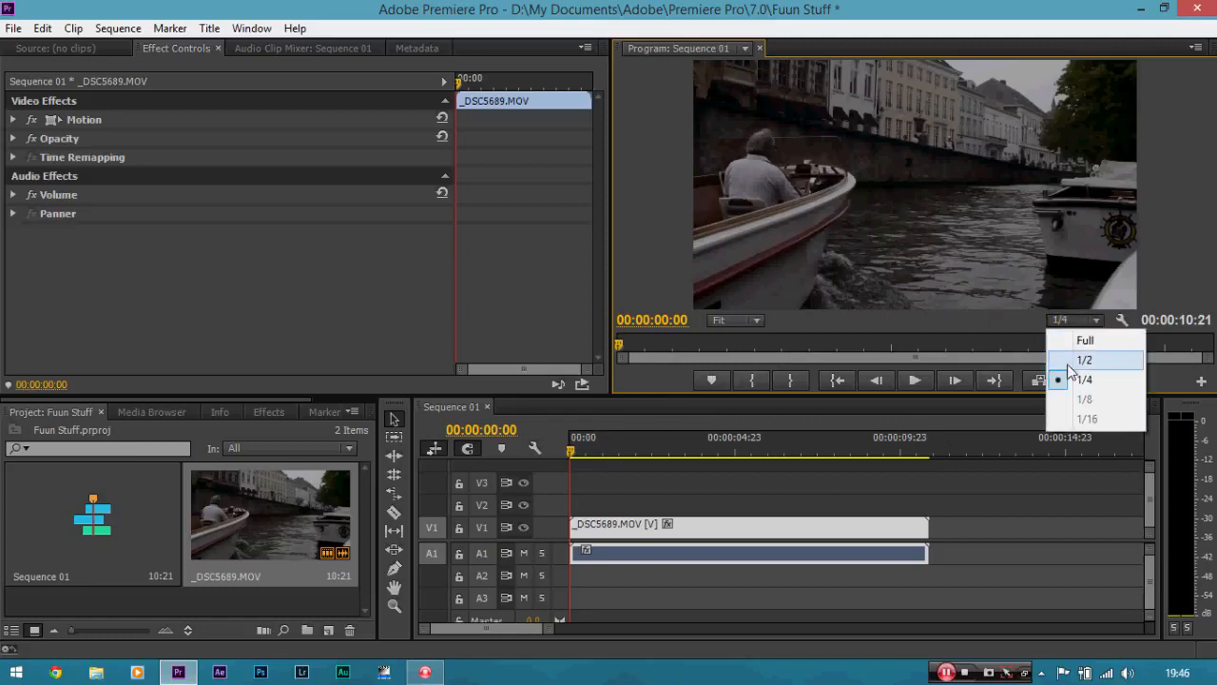
click(1066, 381)
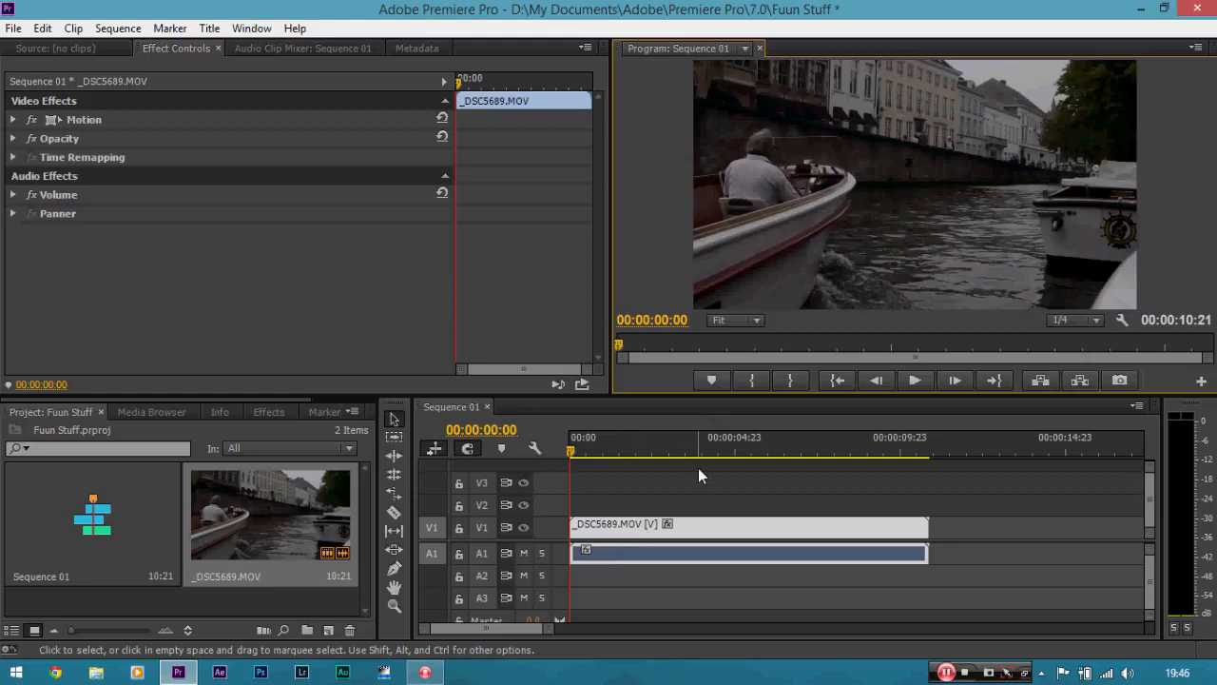
Step: Place the playhead at 00:00:02:13, try trimming the start of the _DSC5689.MOV clip to it, and undo the trim
drag(573, 445, 657, 454)
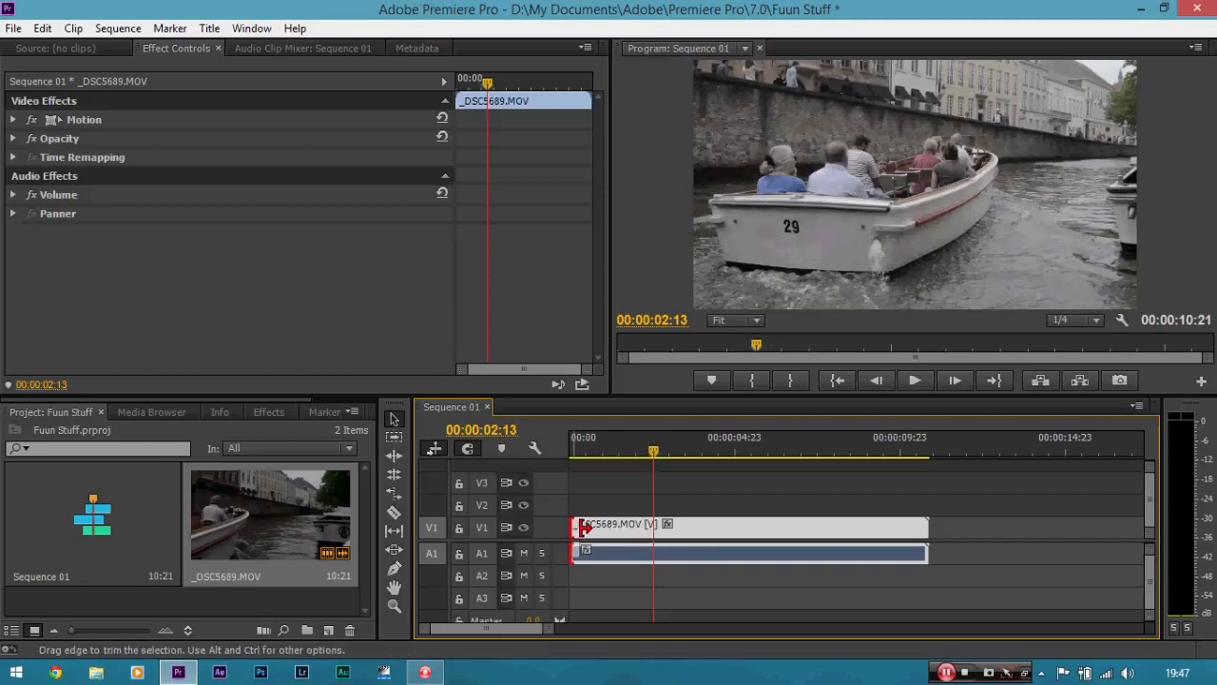
drag(573, 526, 655, 526)
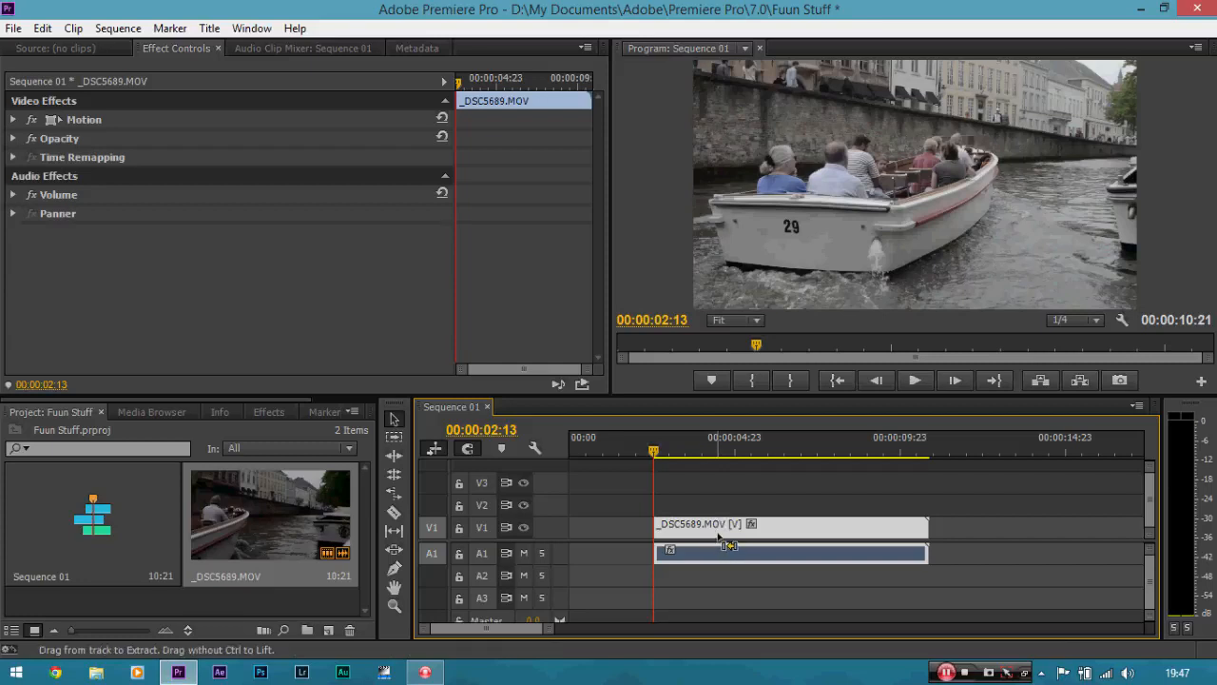
key(ctrl+z)
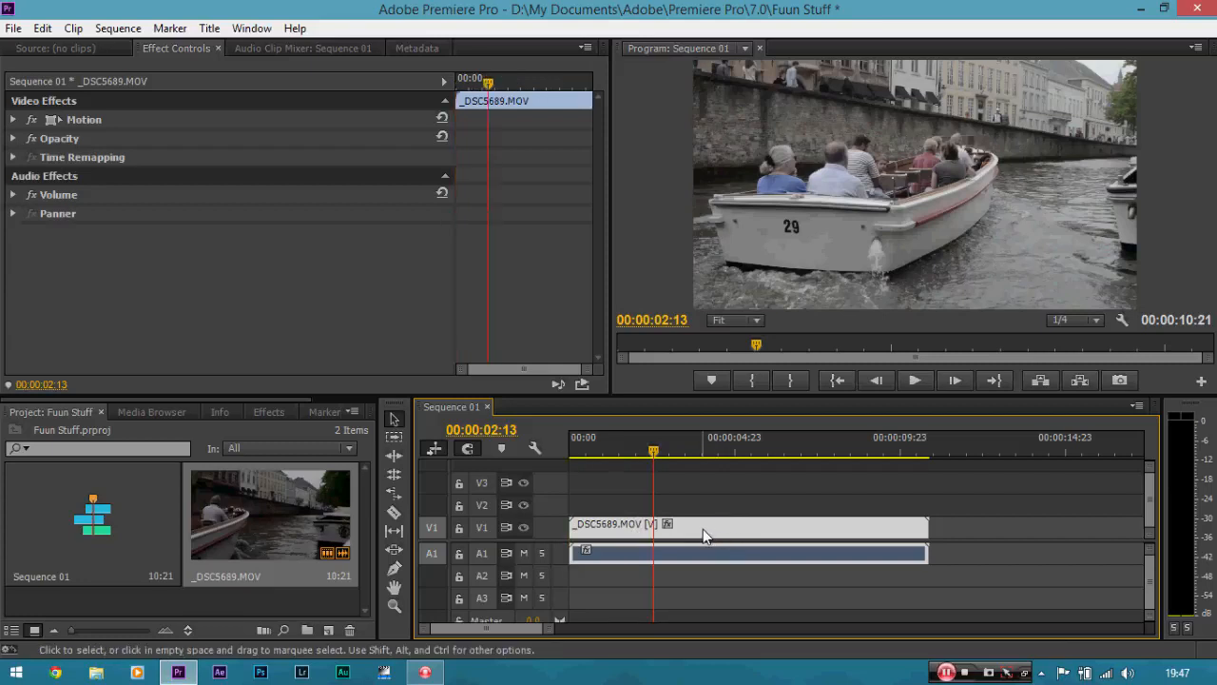
Step: Split the _DSC5689.MOV clip at 00:00:02:13 with the Razor tool and delete the part before the cut
key(c)
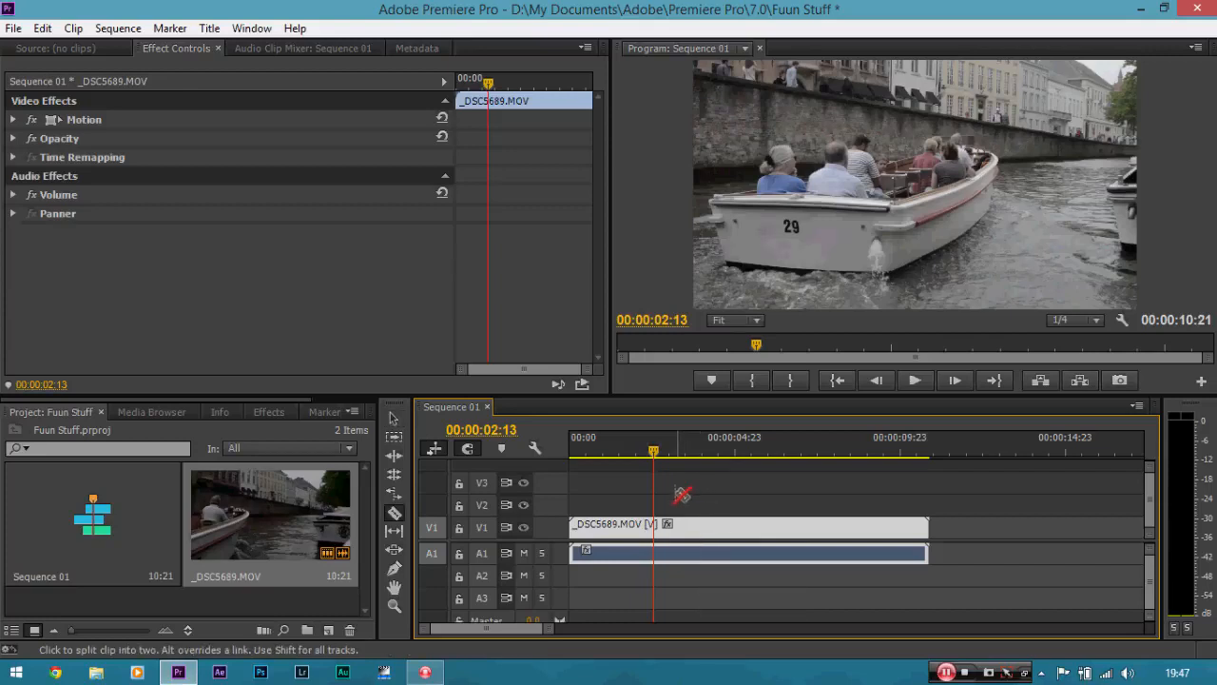
click(654, 525)
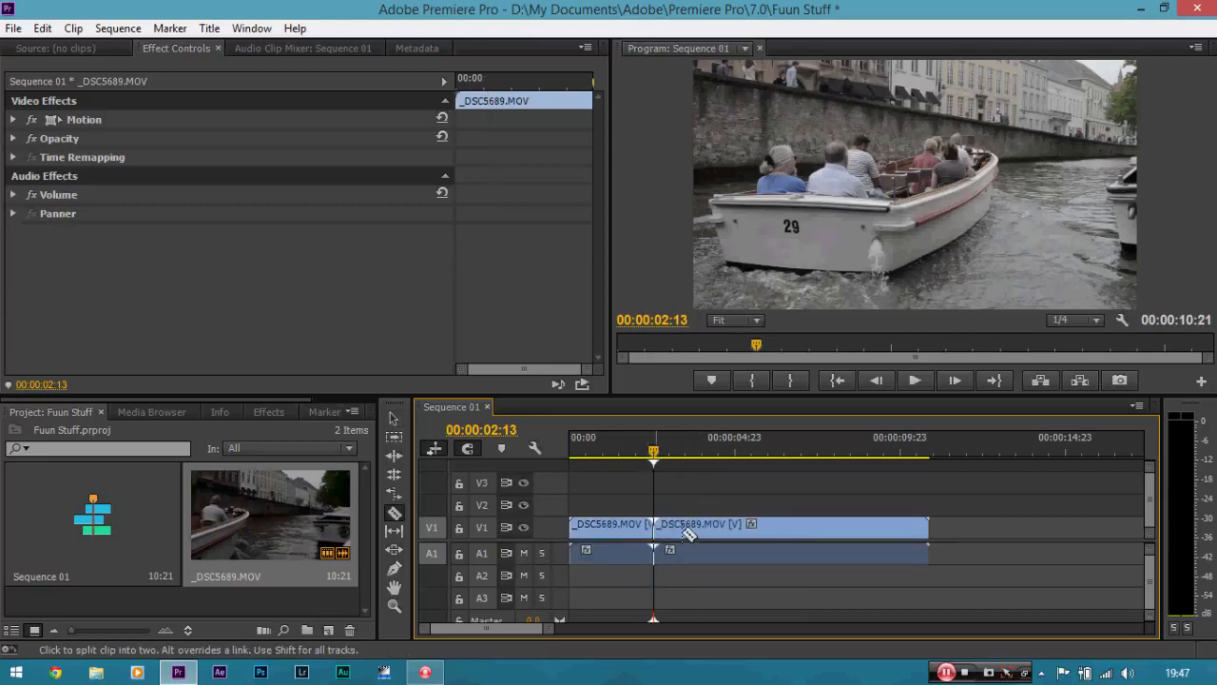
key(v)
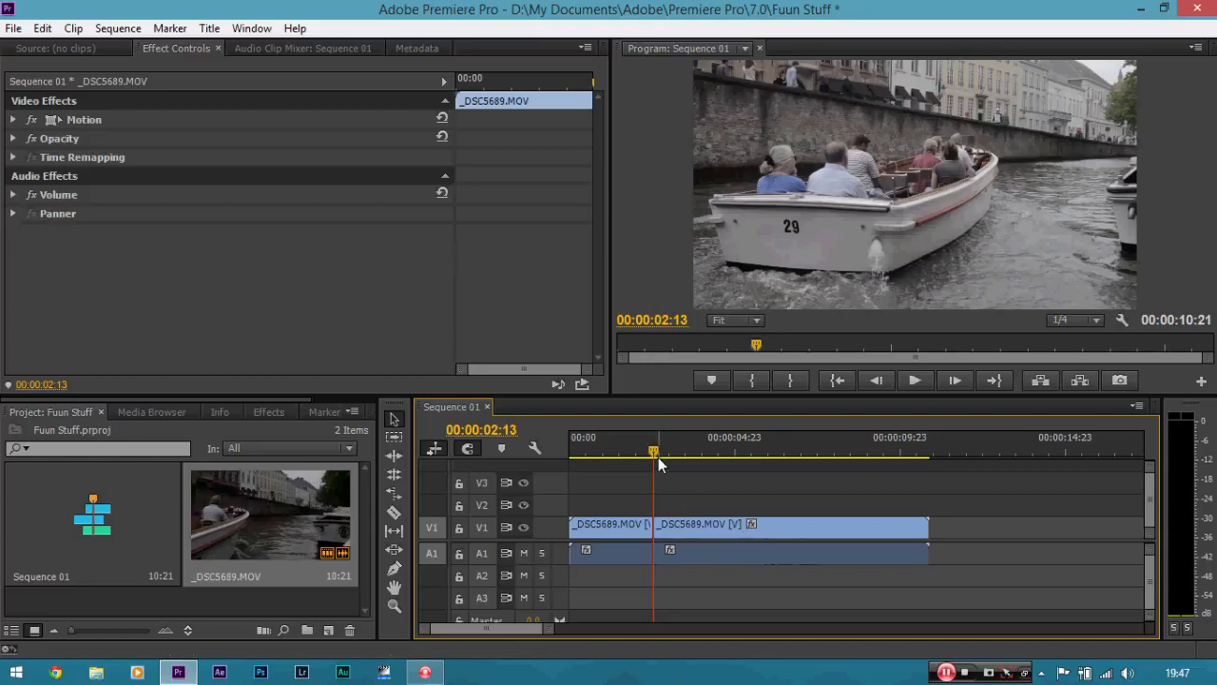
click(683, 455)
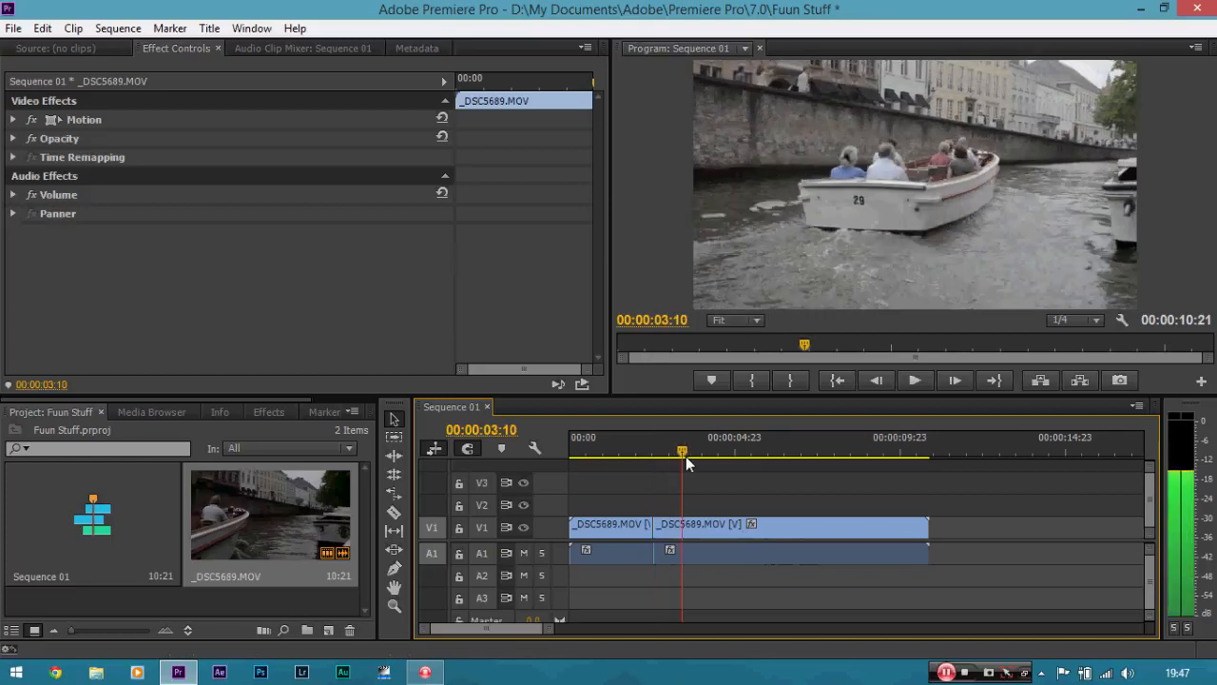
click(625, 525)
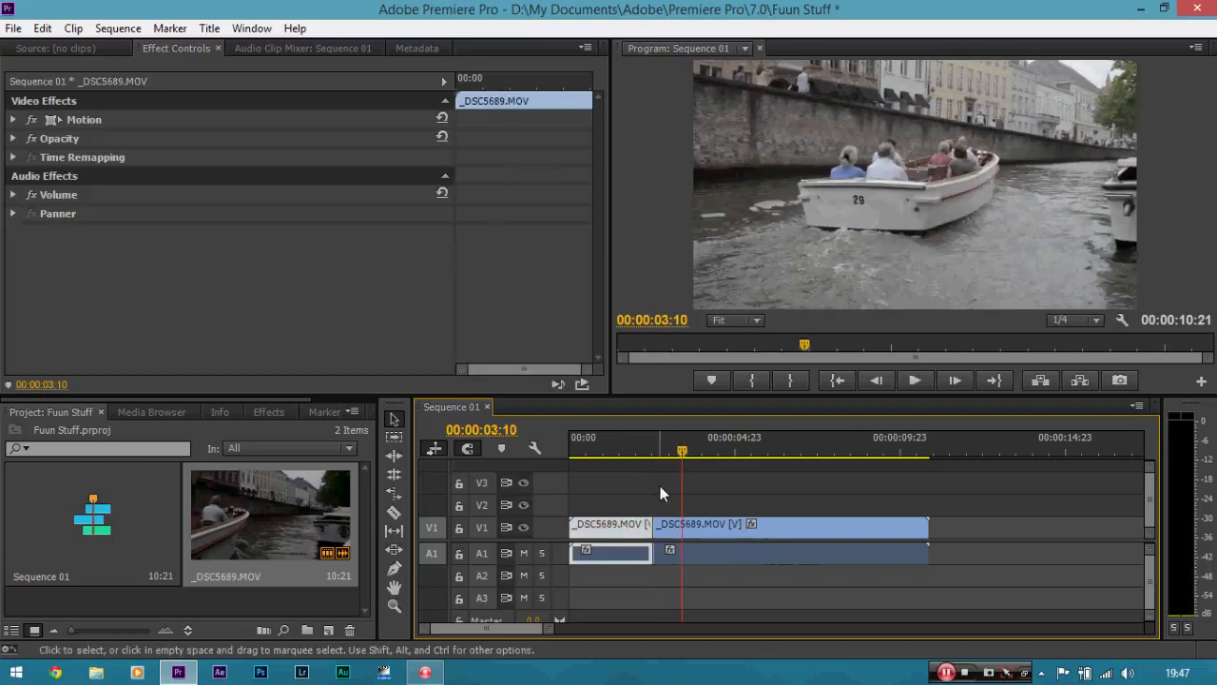
key(Delete)
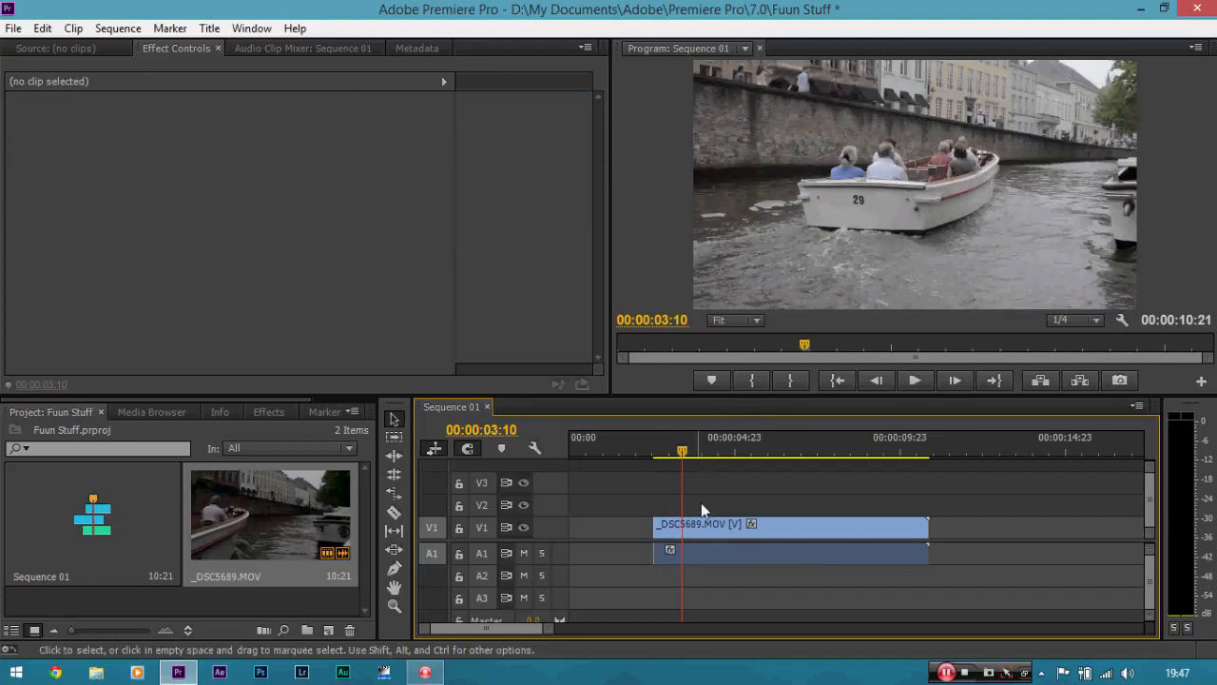
Step: Move the remaining _DSC5689.MOV clip to the start of the sequence to close the gap
mouse_move(684, 451)
mouse_down()
mouse_move(599, 450)
mouse_move(685, 451)
mouse_up()
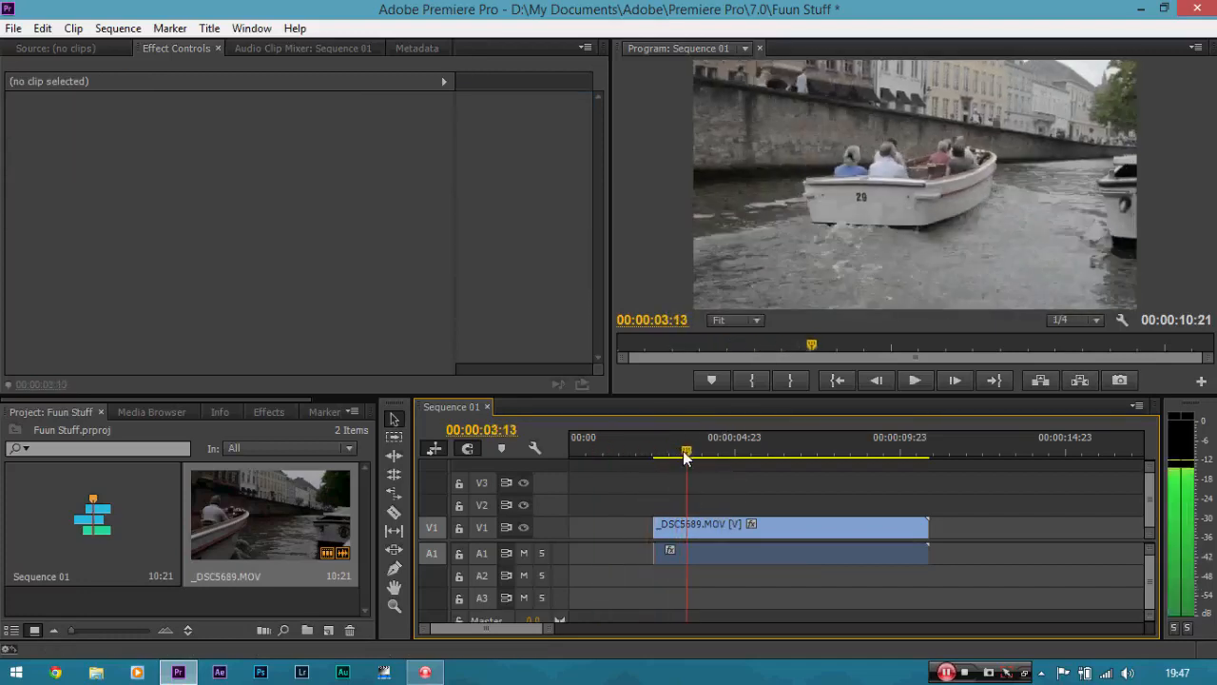
click(731, 526)
drag(731, 526, 646, 529)
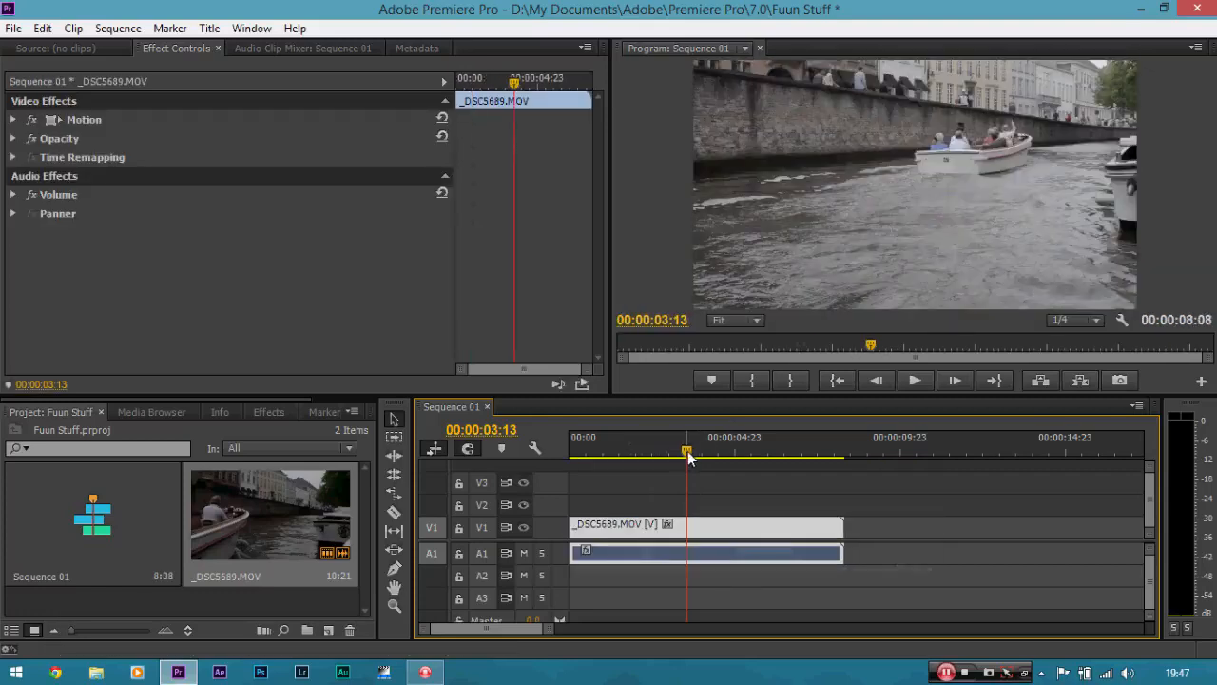
Step: Trim the end of the clip to 00:00:06:06 and return the playhead to the sequence start
drag(691, 457, 775, 466)
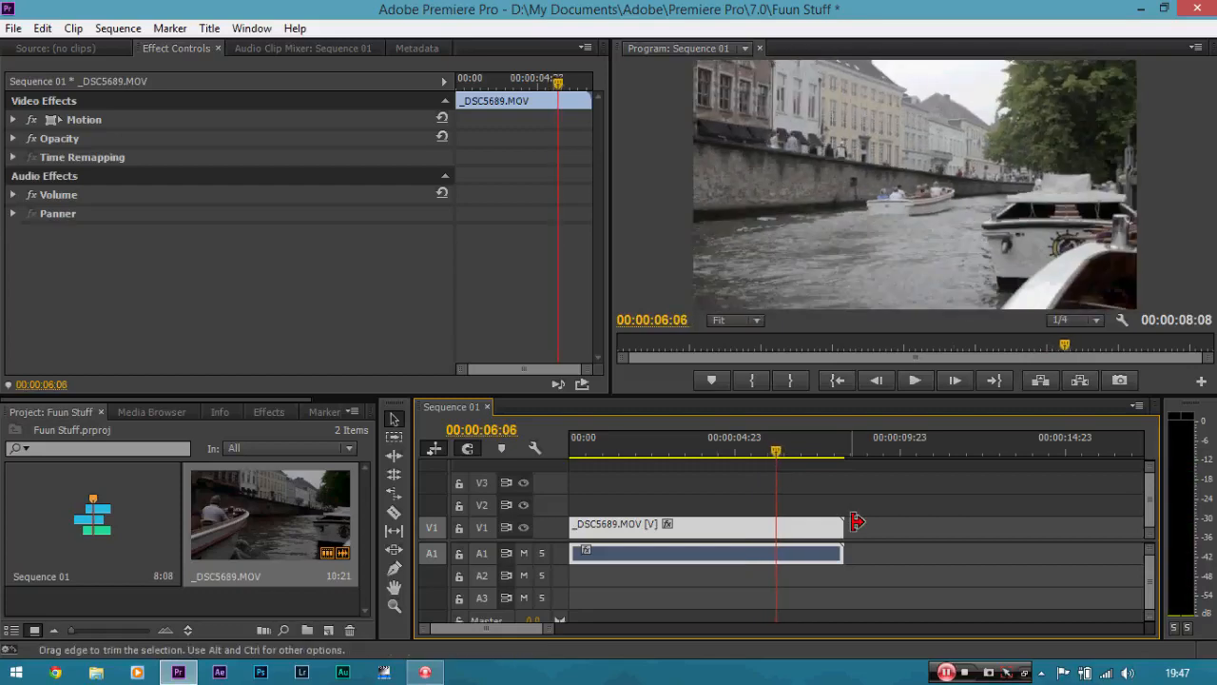
drag(854, 526, 776, 525)
drag(777, 454, 569, 445)
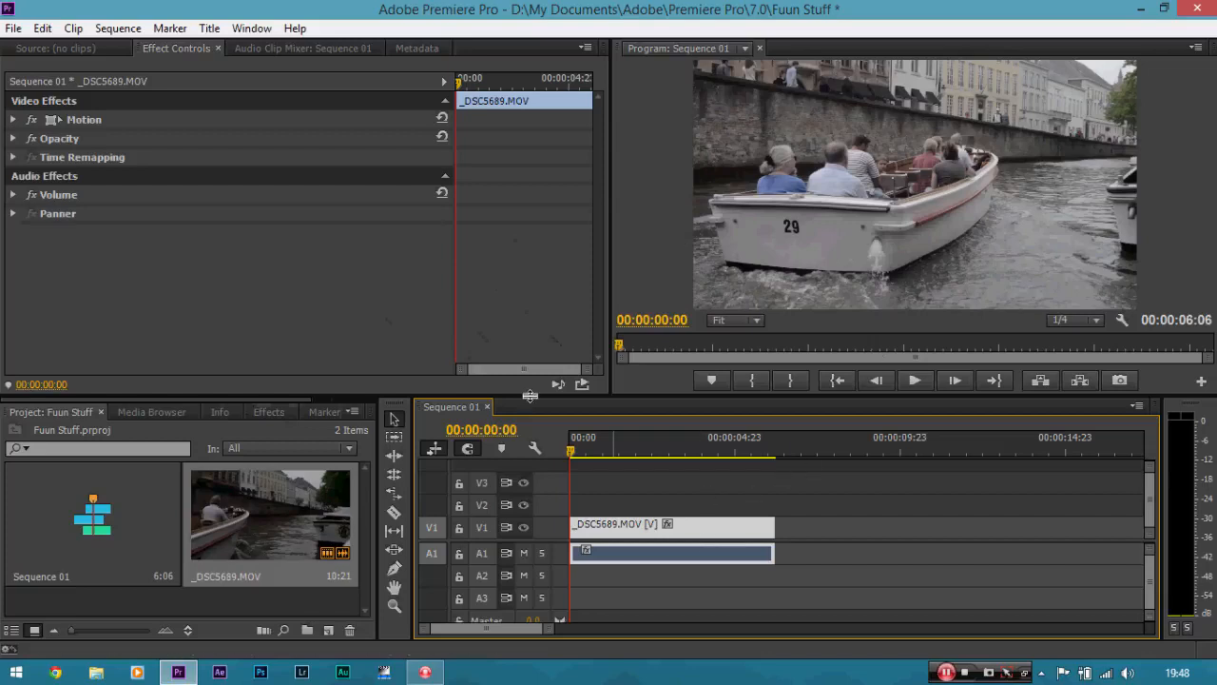
Step: Apply the Magic Bullet Colorista II video effect to the _DSC5689.MOV clip
click(264, 412)
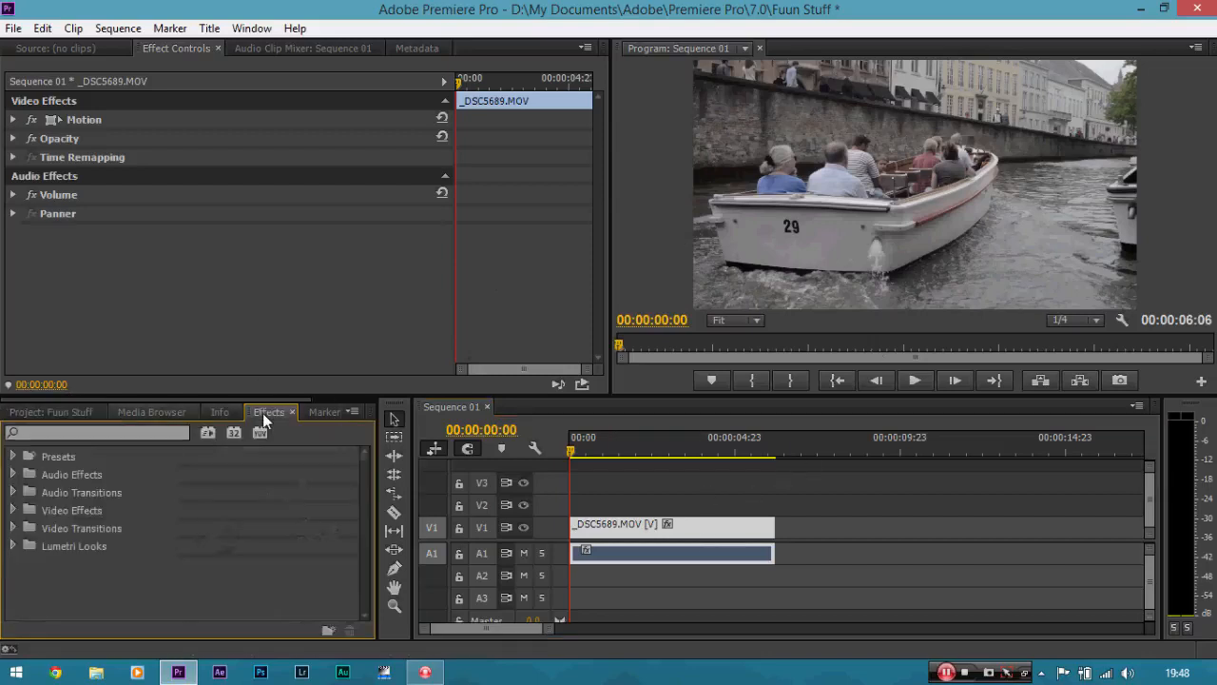
click(13, 510)
drag(368, 480, 363, 538)
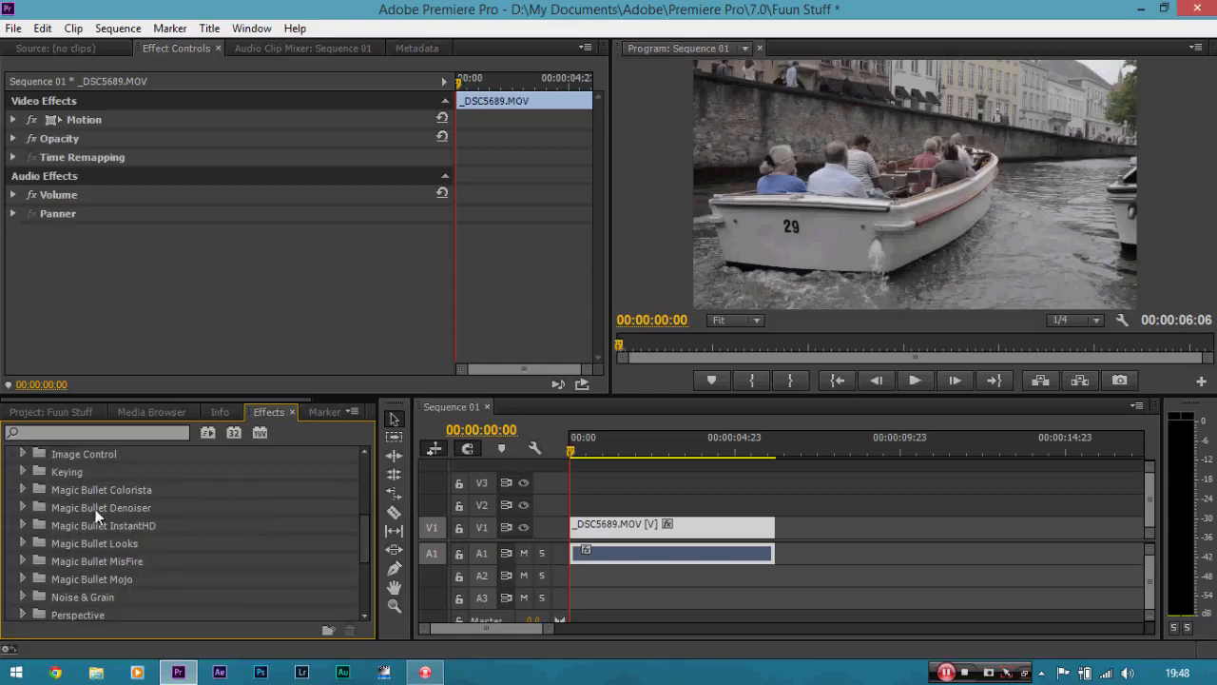
click(26, 488)
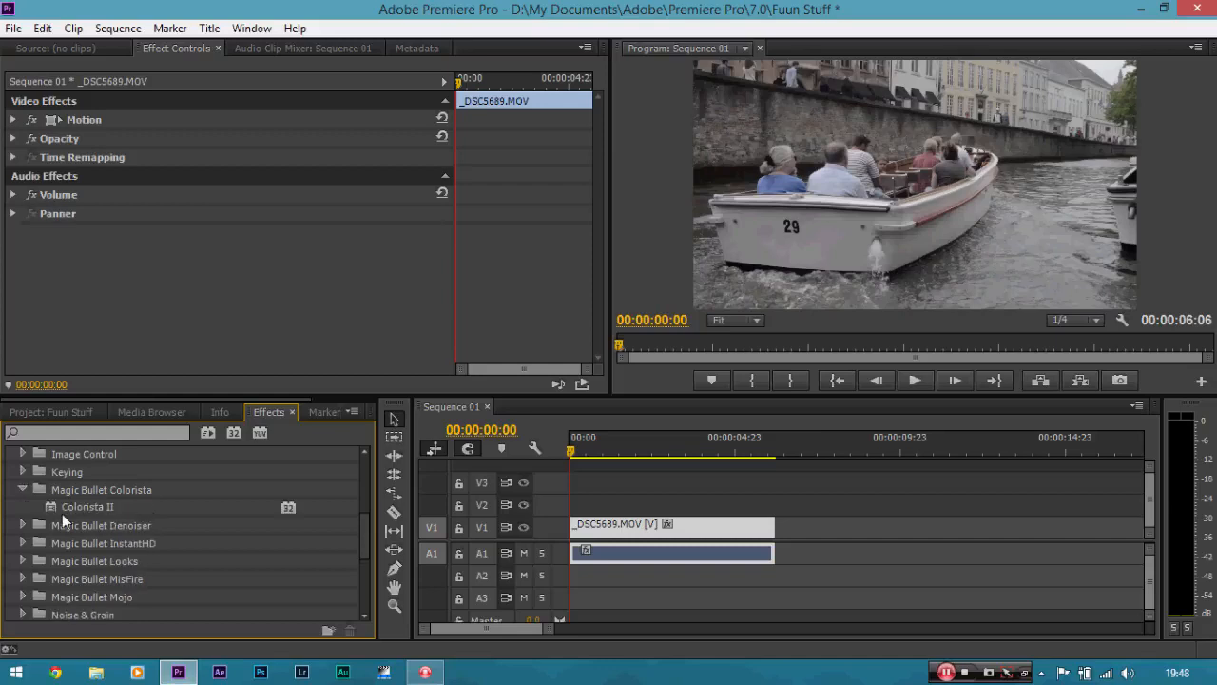
drag(65, 511, 607, 528)
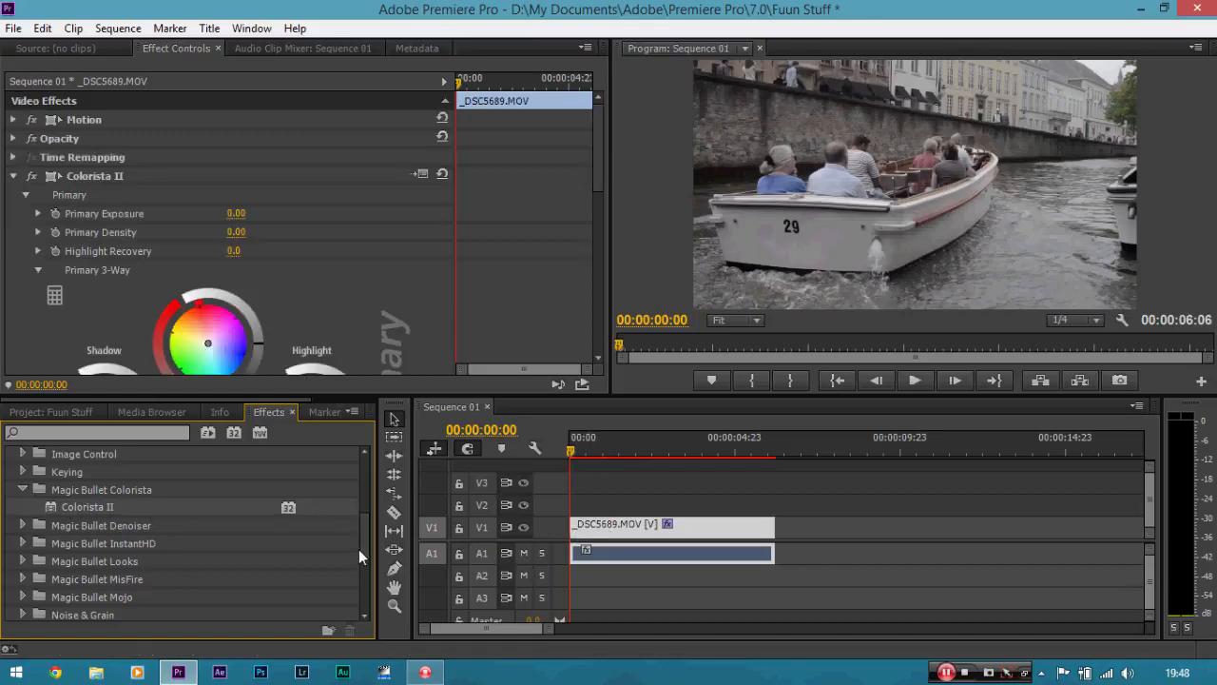
Step: Look through the Color Correction video effects for alternatives to Colorista II, such as Fast Color Corrector
drag(363, 549, 361, 518)
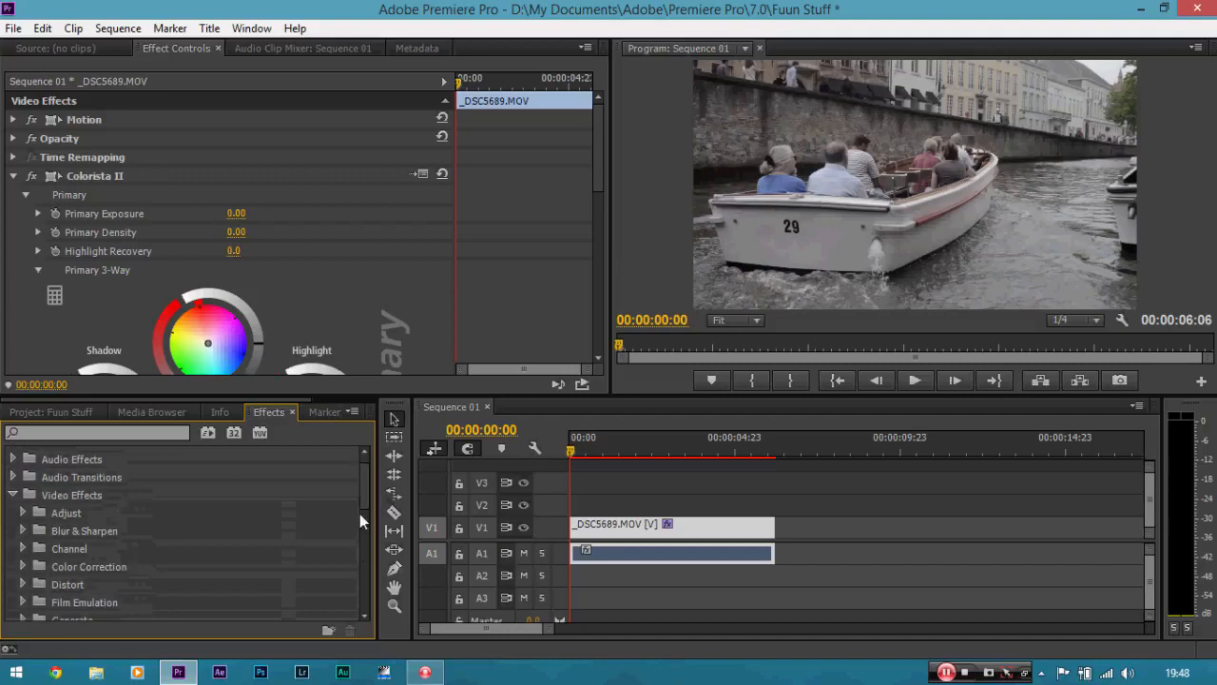
click(24, 566)
scroll(366, 481, down, 3)
scroll(367, 495, down, 5)
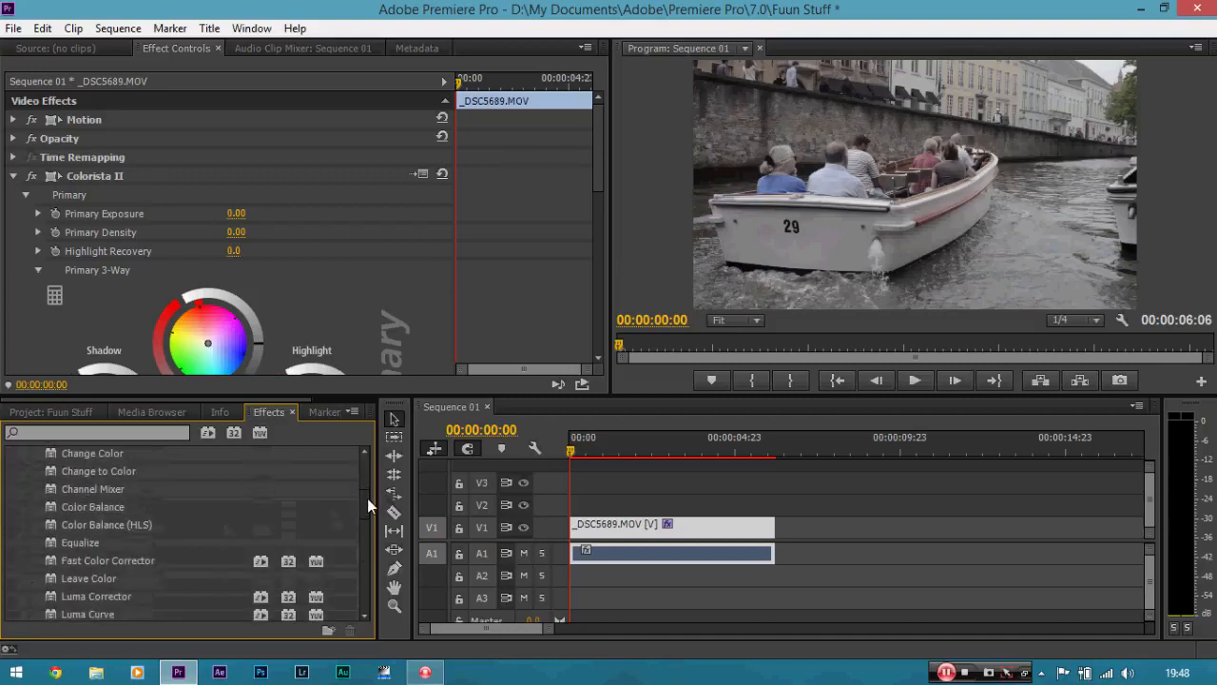
drag(155, 530, 201, 543)
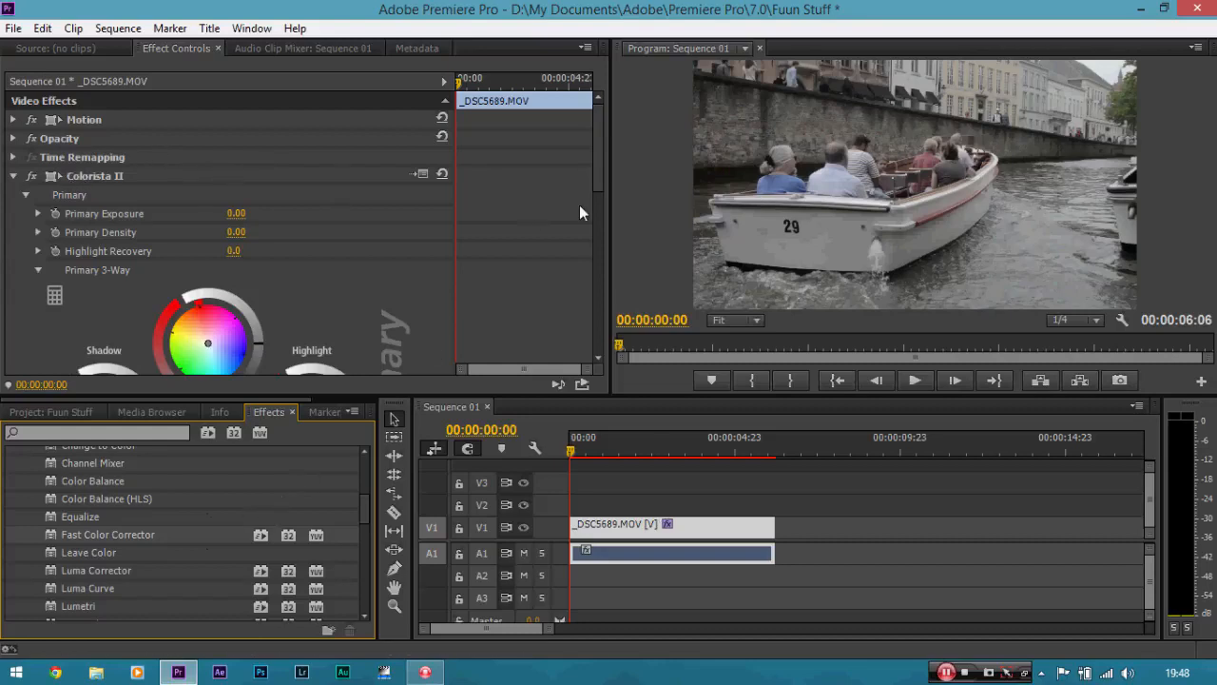
Step: Shift the shadows towards blue and the midtones towards orange in Colorista II's Primary 3-Way color wheels
drag(595, 147, 605, 199)
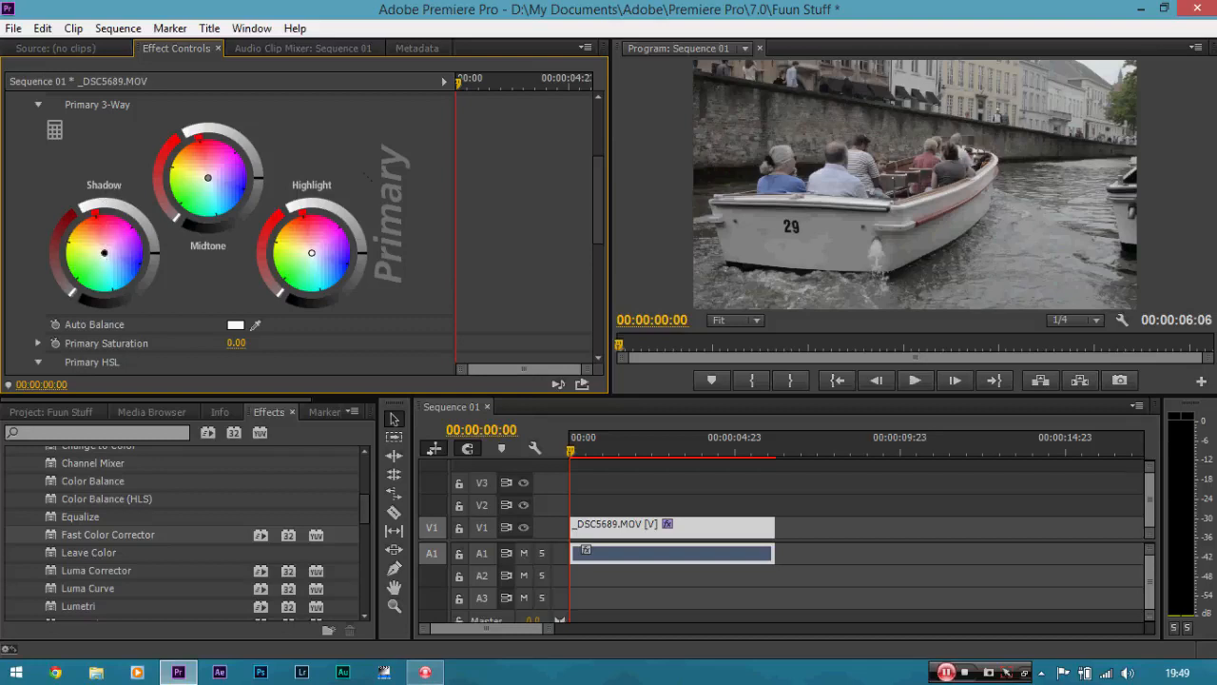
drag(104, 252, 118, 264)
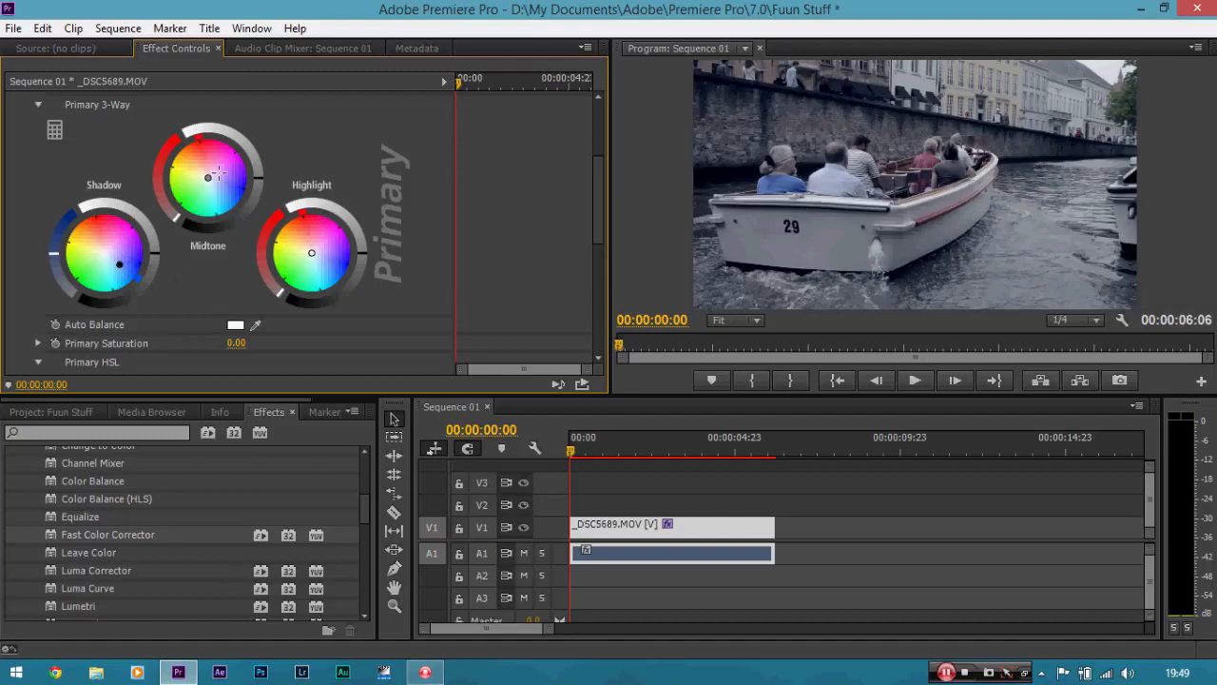
drag(209, 179, 194, 160)
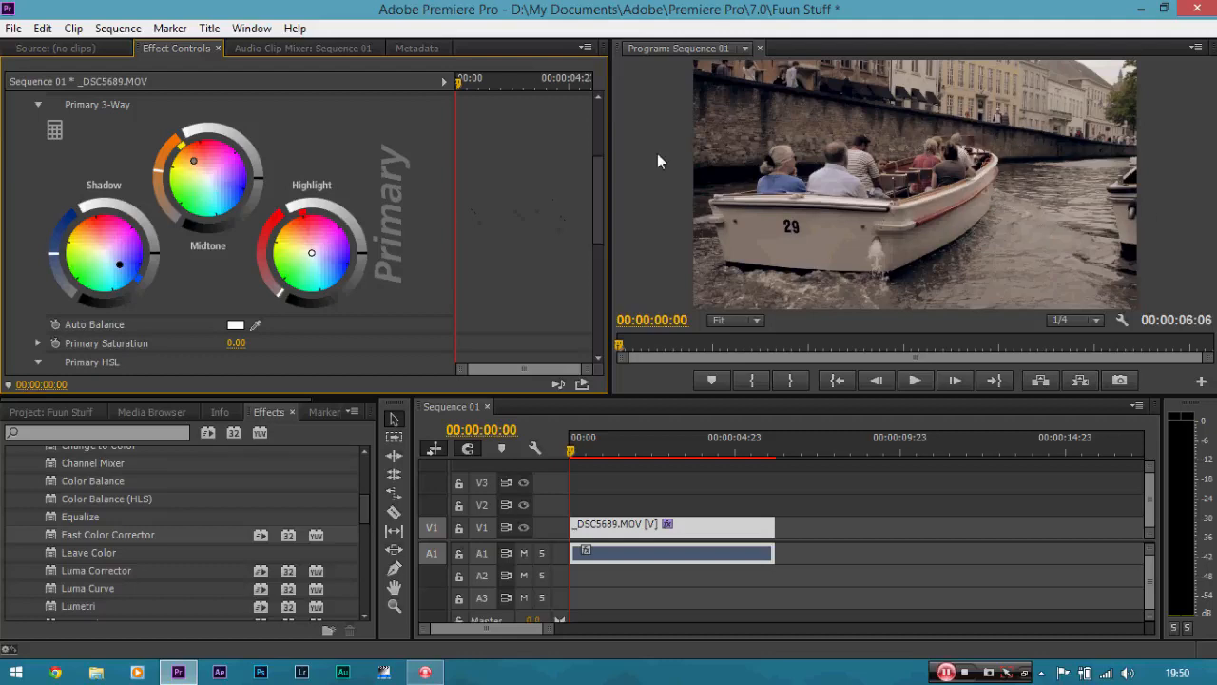
Step: Set Colorista II's Primary Saturation to 100.00
drag(597, 187, 598, 204)
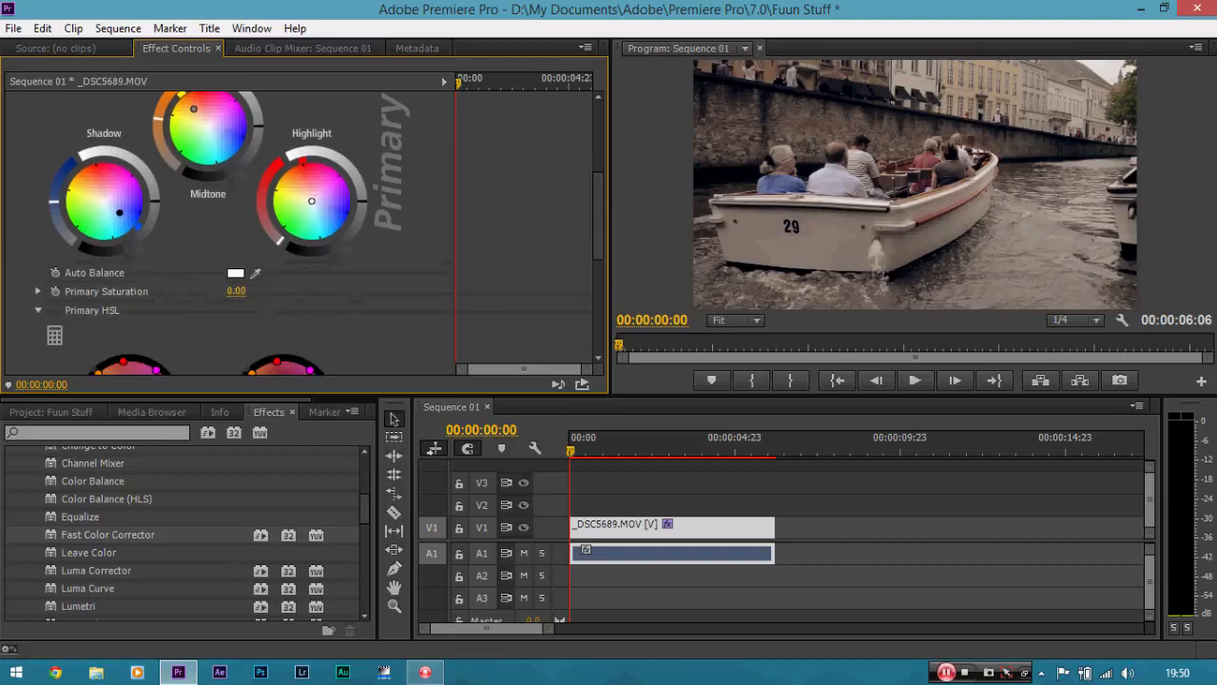
drag(236, 291, 502, 298)
Step: Darken the midtones slightly and brighten the highlights with the luminance rings of the Primary 3-Way wheels
drag(597, 235, 596, 212)
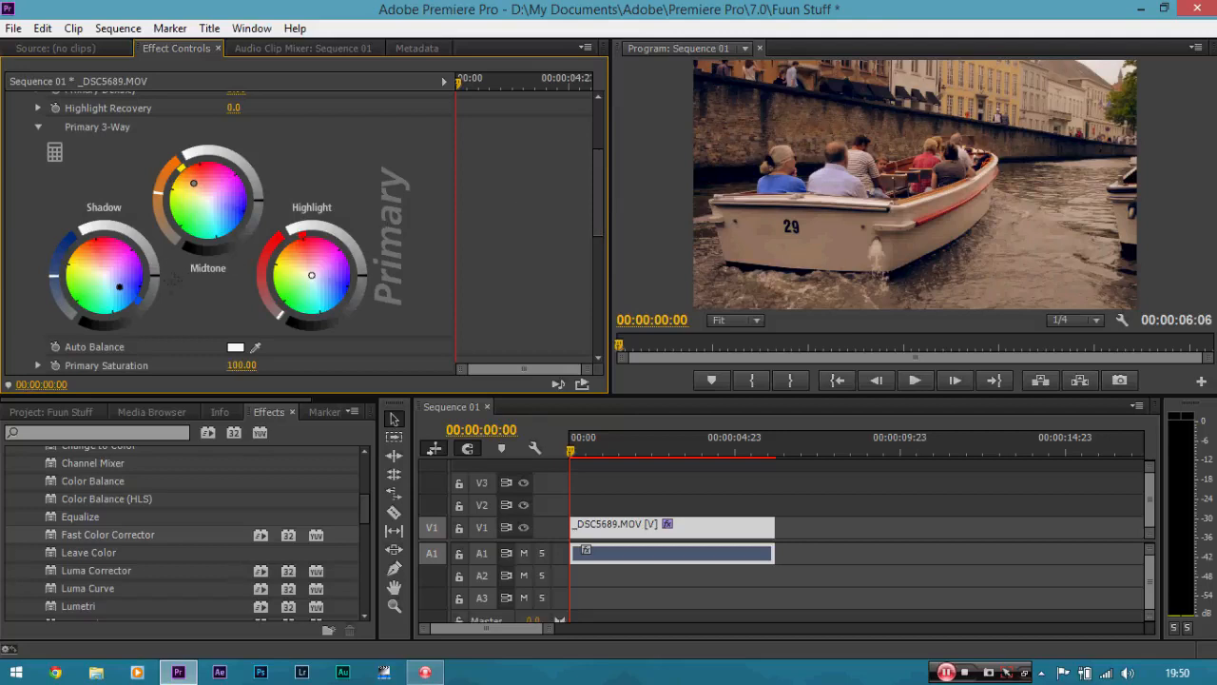
drag(155, 276, 154, 283)
drag(257, 209, 254, 220)
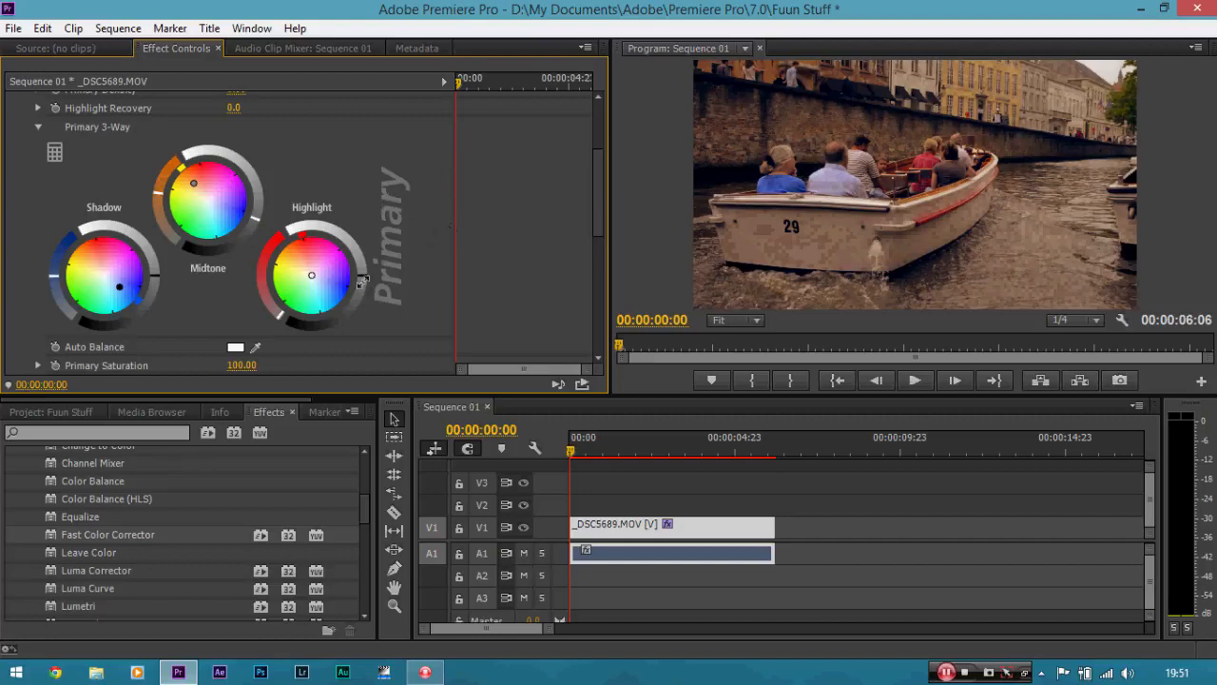
drag(363, 275, 362, 264)
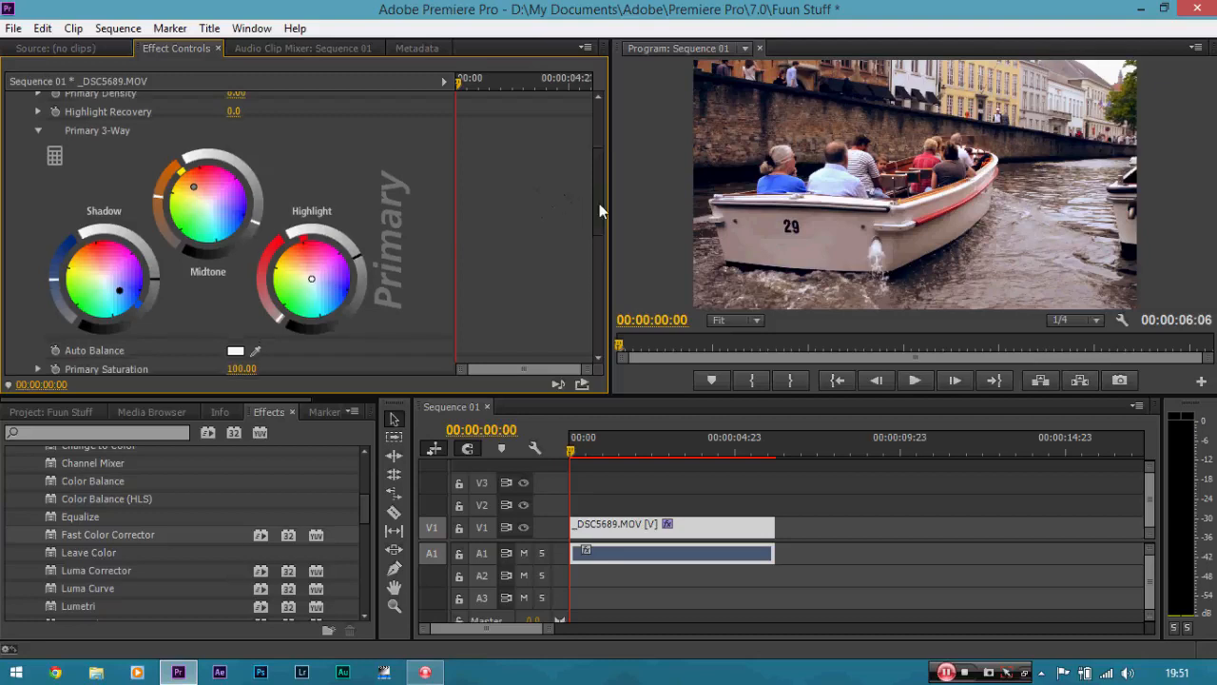
Step: Compare the footage with and without the grade by turning Colorista II off and on again
drag(599, 203, 603, 155)
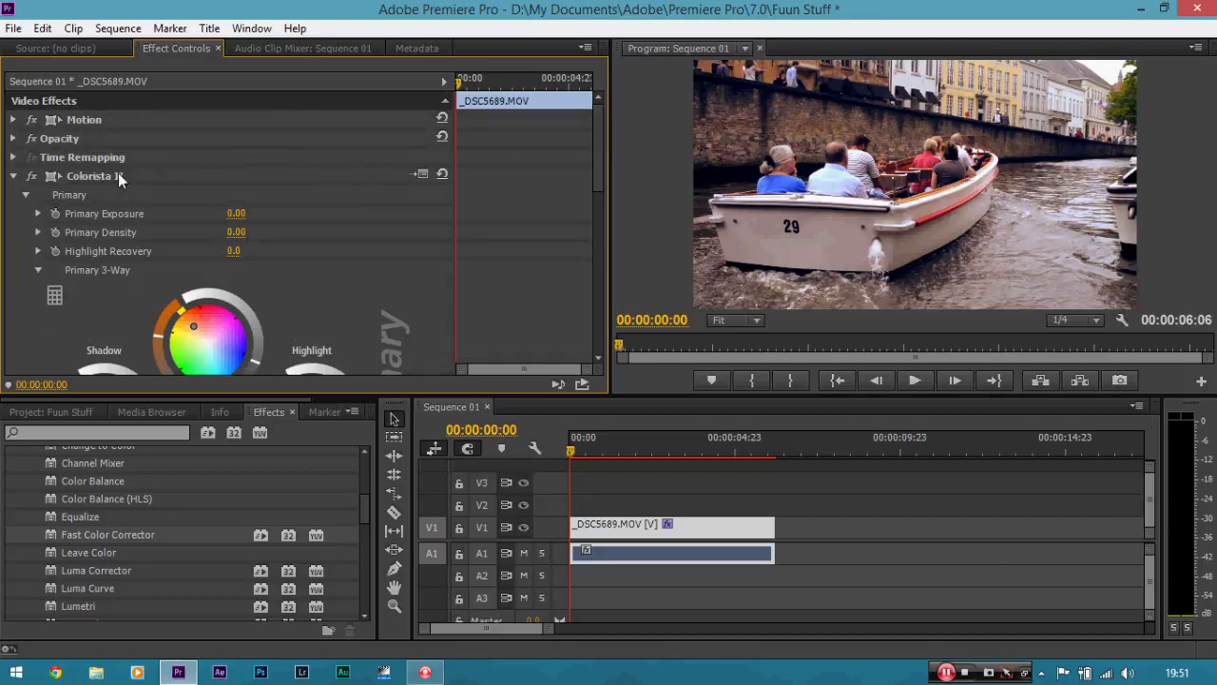
click(31, 179)
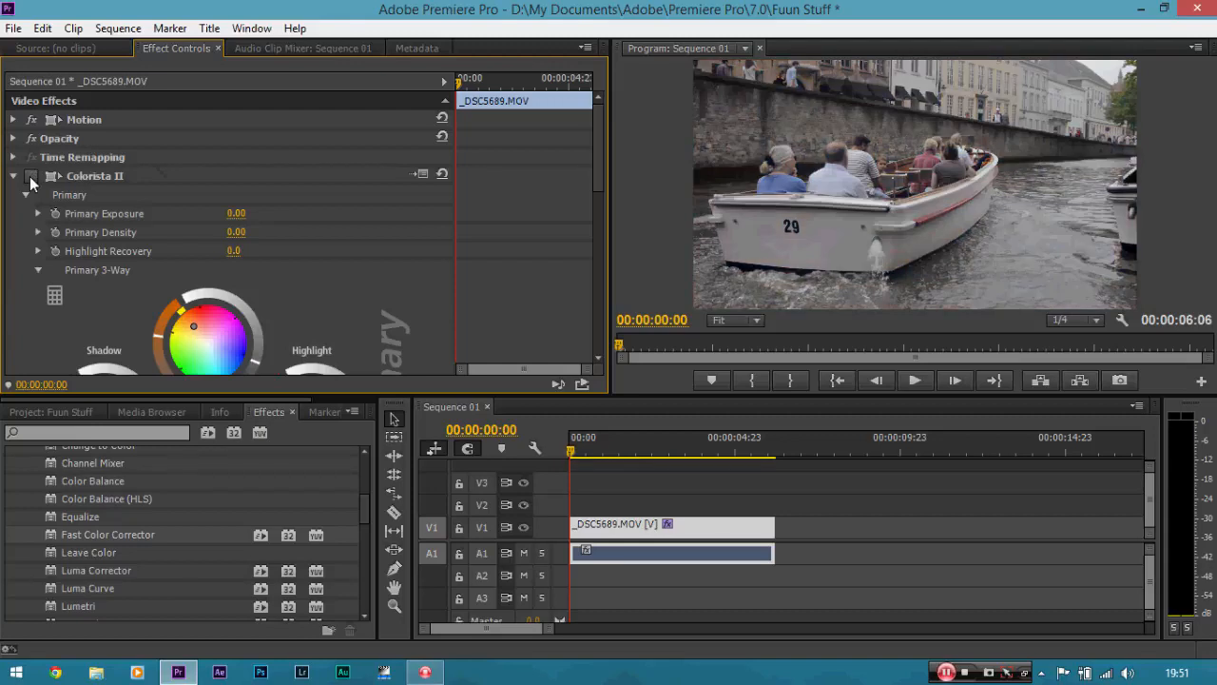
click(31, 179)
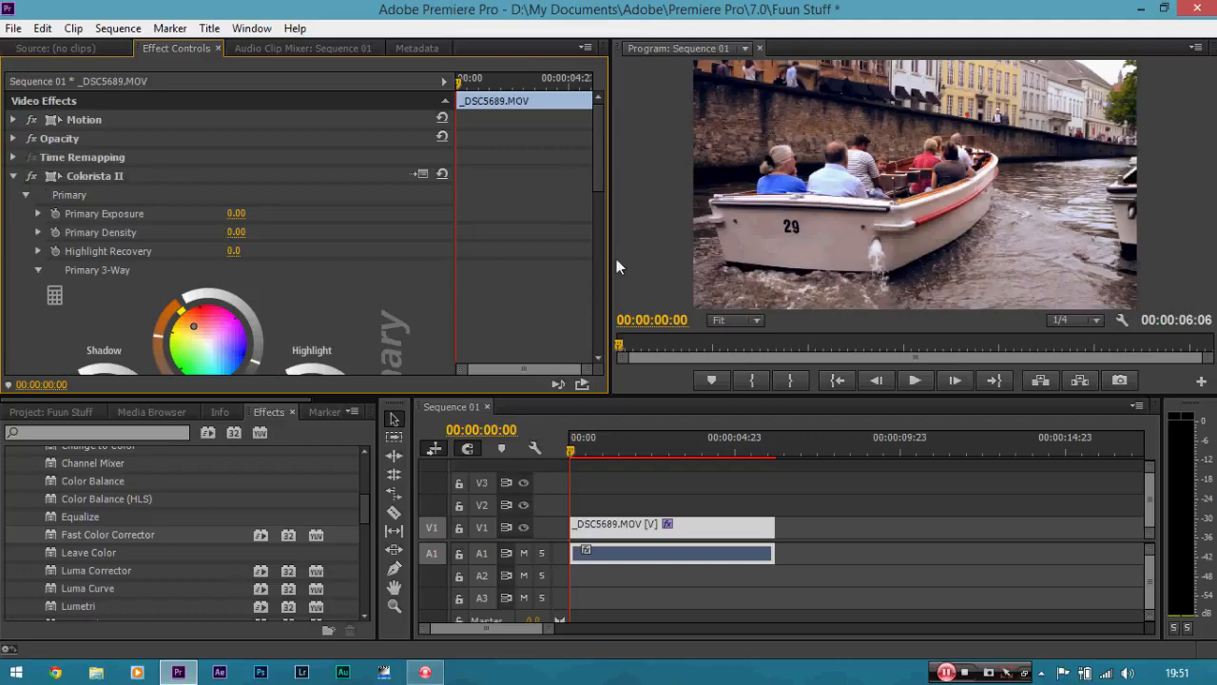
drag(603, 160, 605, 218)
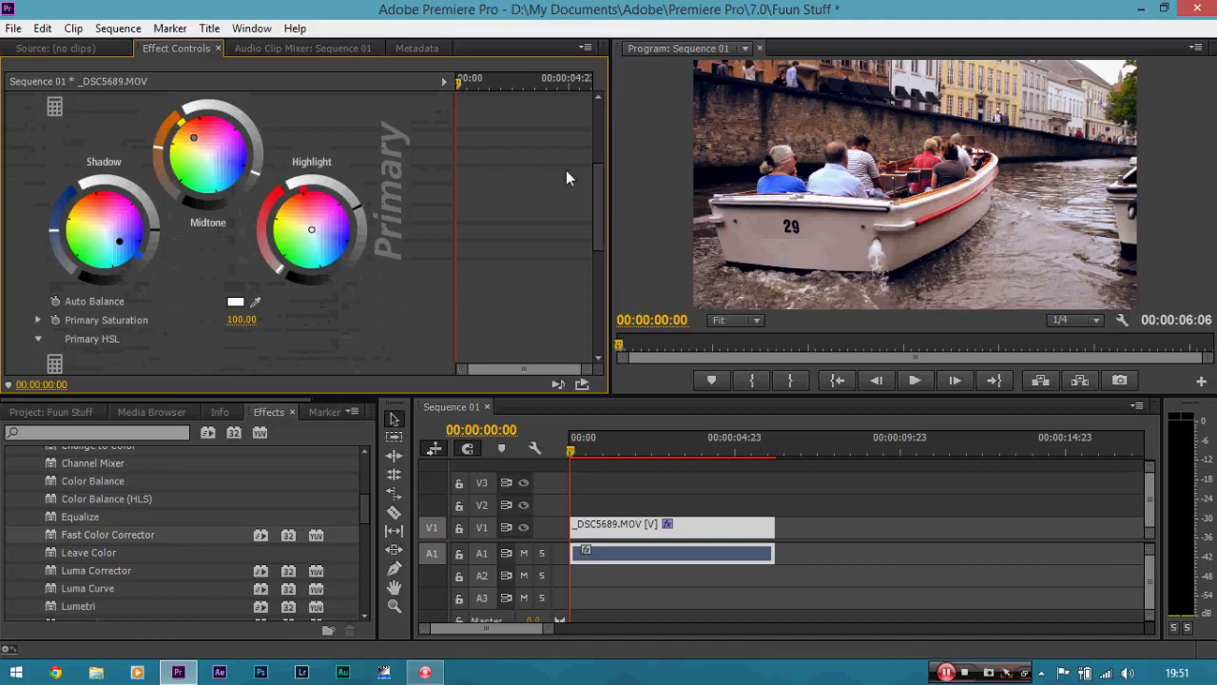
scroll(595, 165, up, 5)
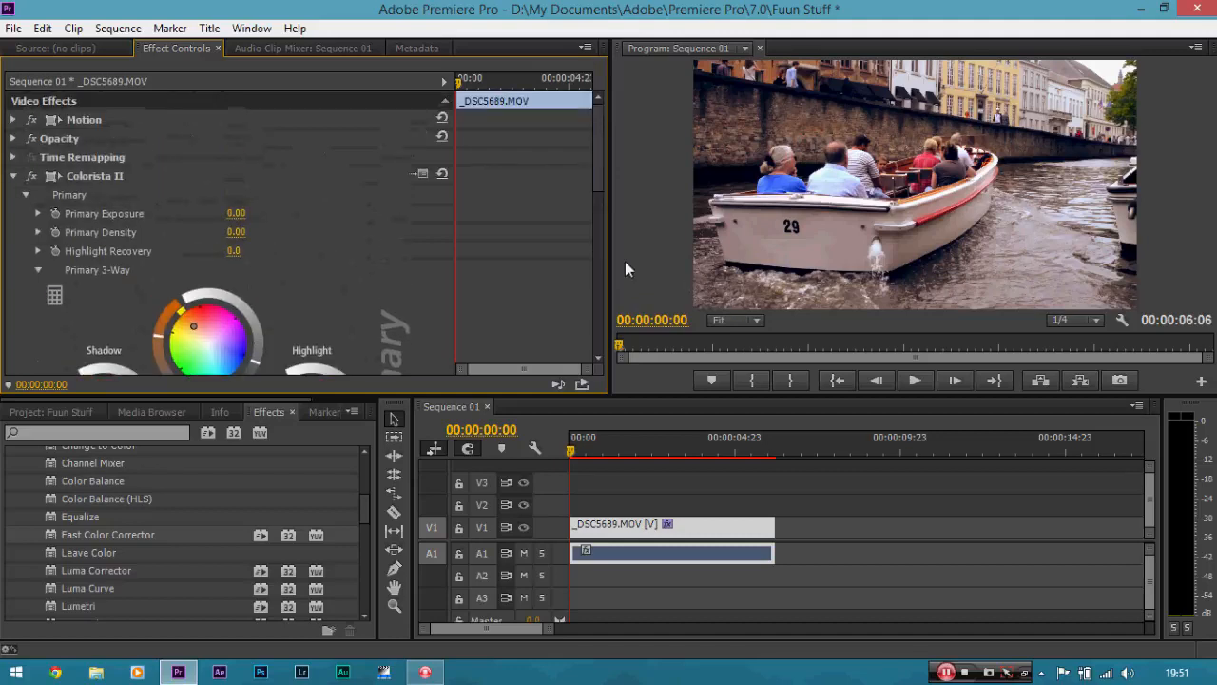
Step: Magnify the Program monitor to 150% and examine the dark brick wall beside the boat with the Hand tool
click(751, 321)
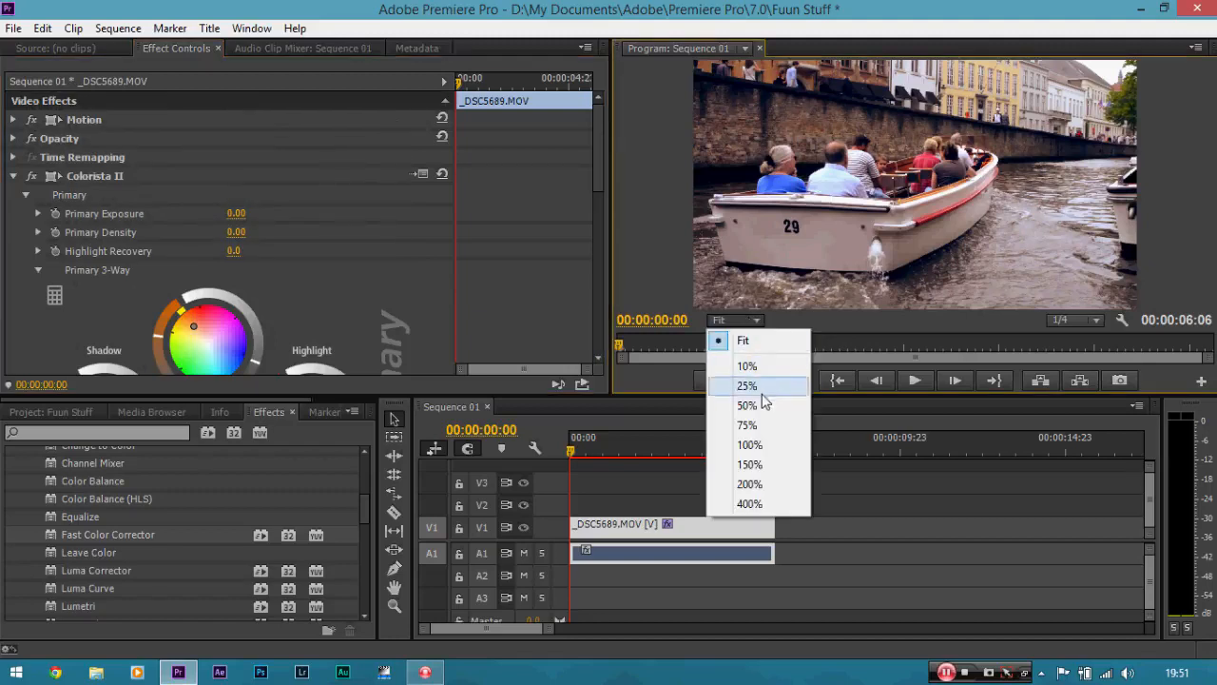
click(750, 465)
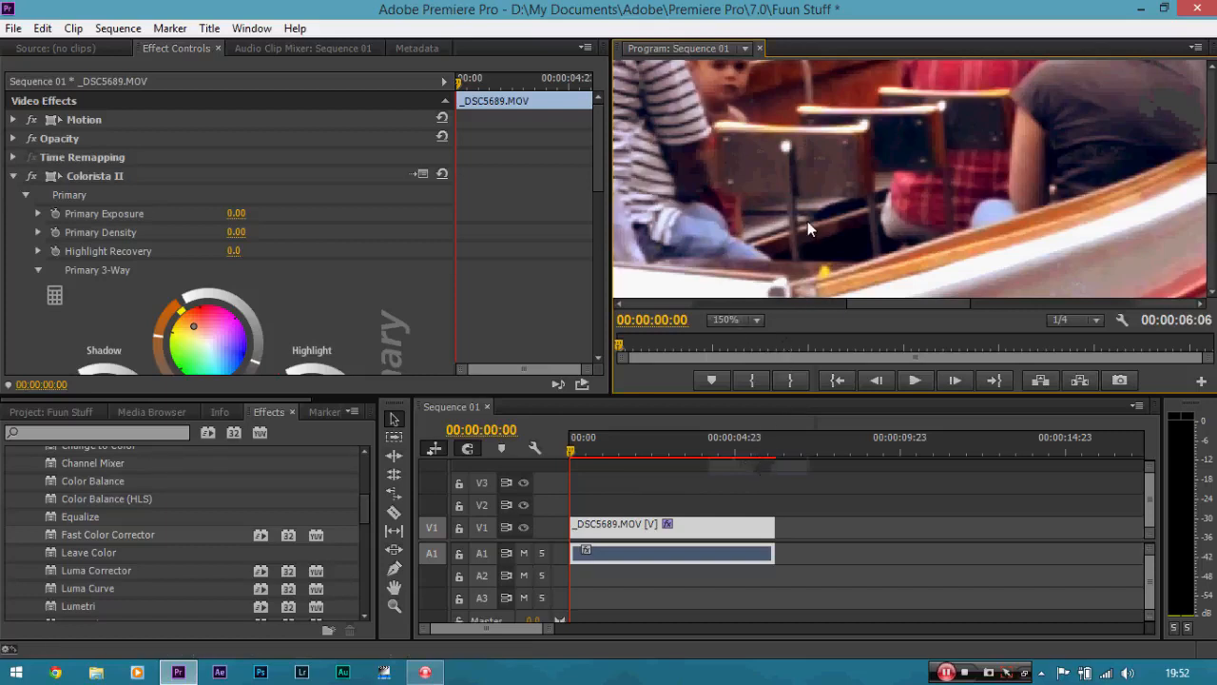
key(h)
drag(727, 199, 1011, 209)
drag(666, 181, 872, 305)
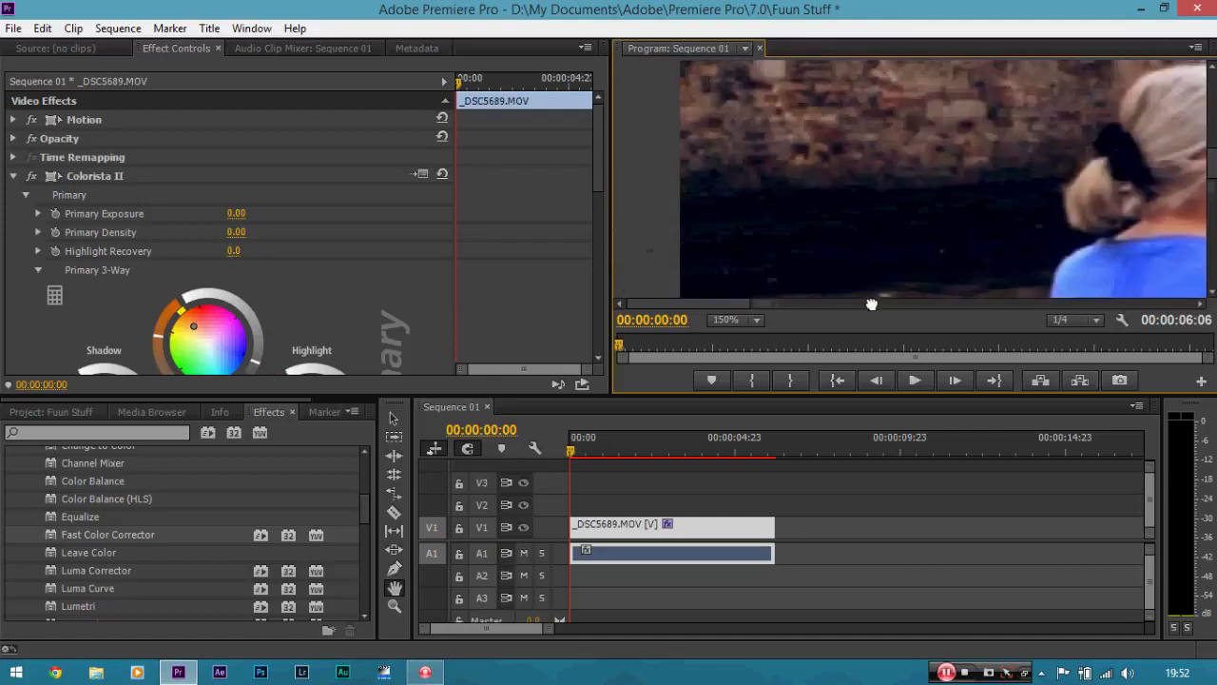
Step: Compare the dark wall and water beside the boat at 150% with Colorista II turned off and on
drag(842, 198, 851, 155)
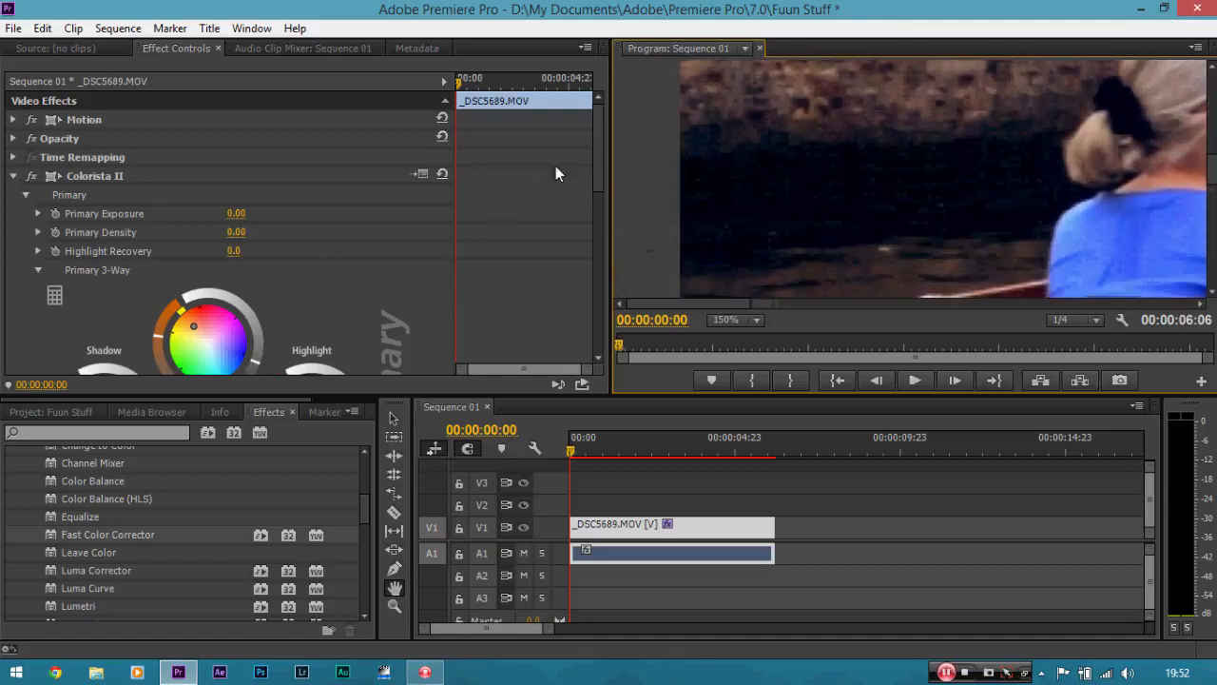
mouse_move(602, 152)
mouse_down()
mouse_move(596, 185)
mouse_move(601, 139)
mouse_up()
click(394, 419)
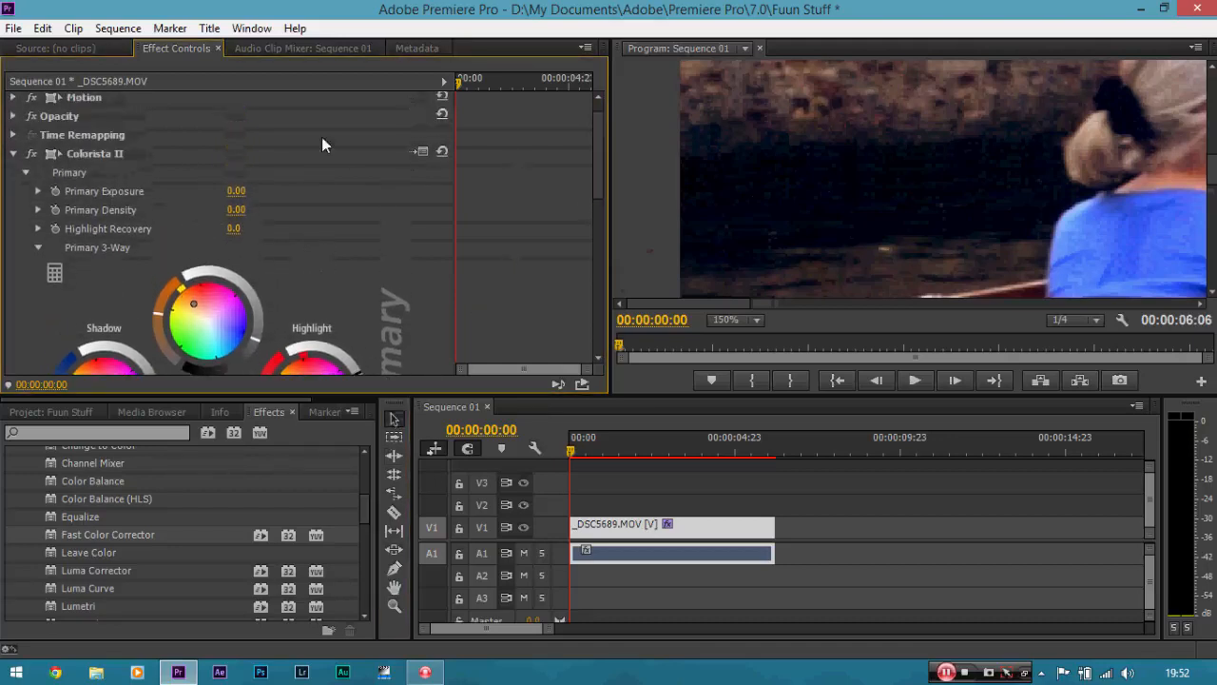
click(32, 155)
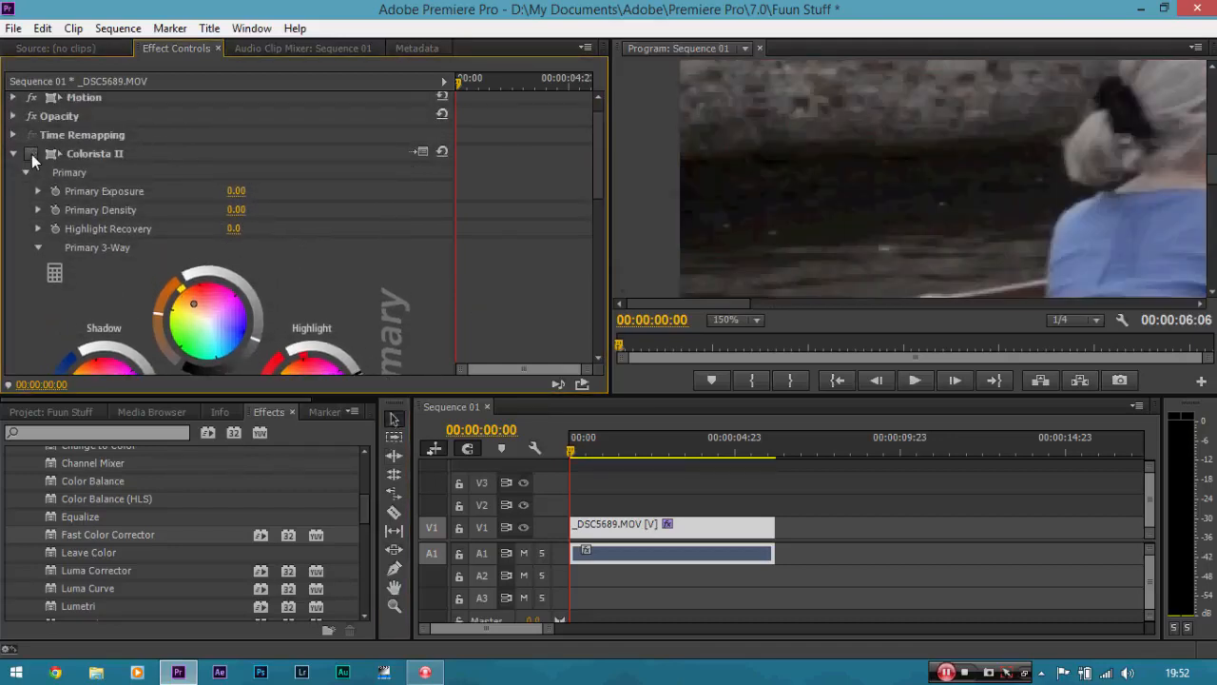
click(32, 155)
click(32, 155)
click(33, 155)
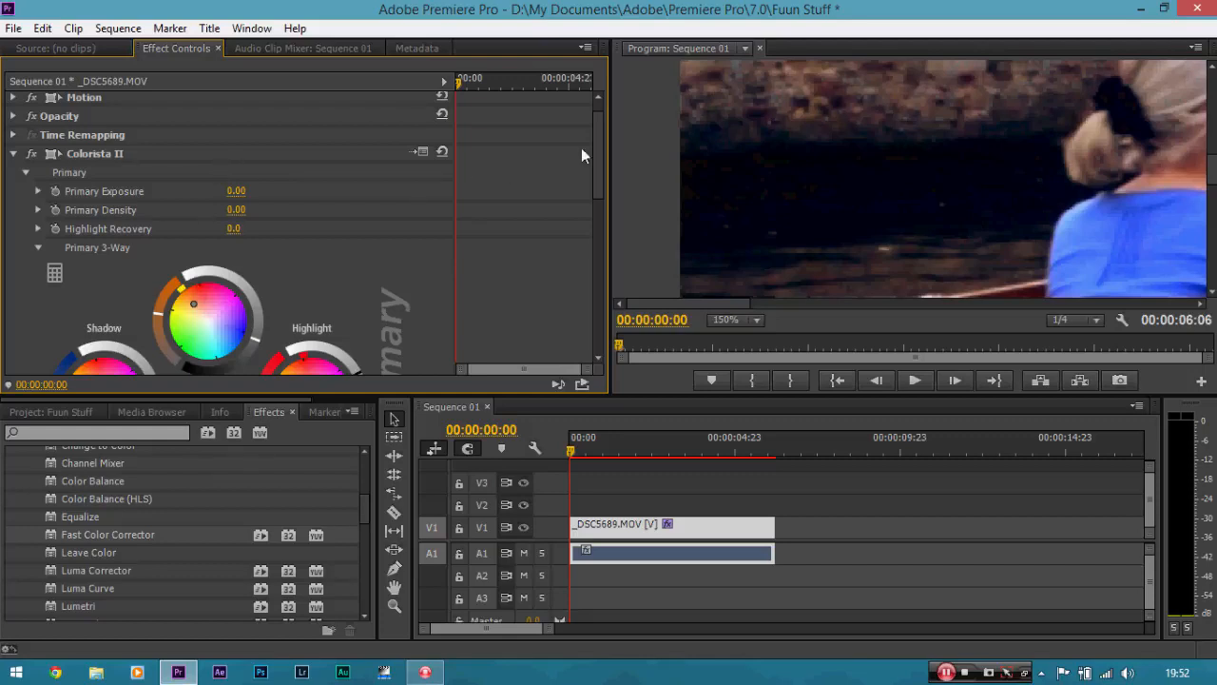
Step: Turn Colorista II off, set the Program monitor back to Fit and re-enable the effect to compare the whole frame
drag(599, 146, 579, 179)
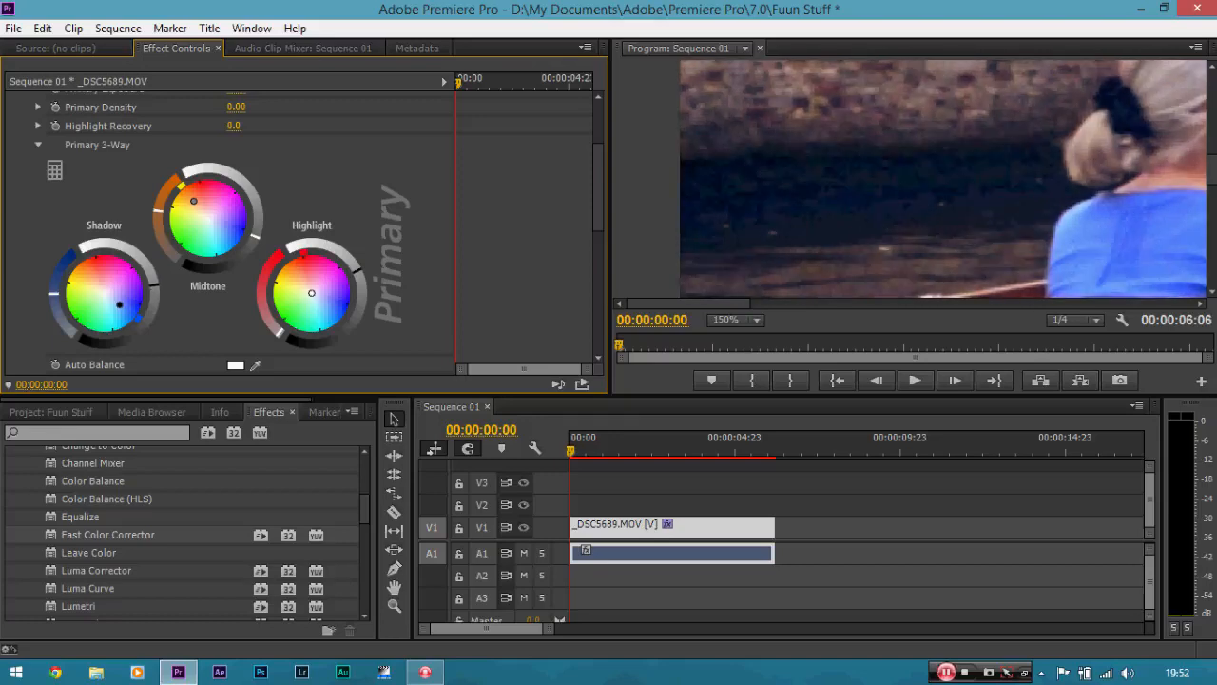
drag(605, 192, 601, 156)
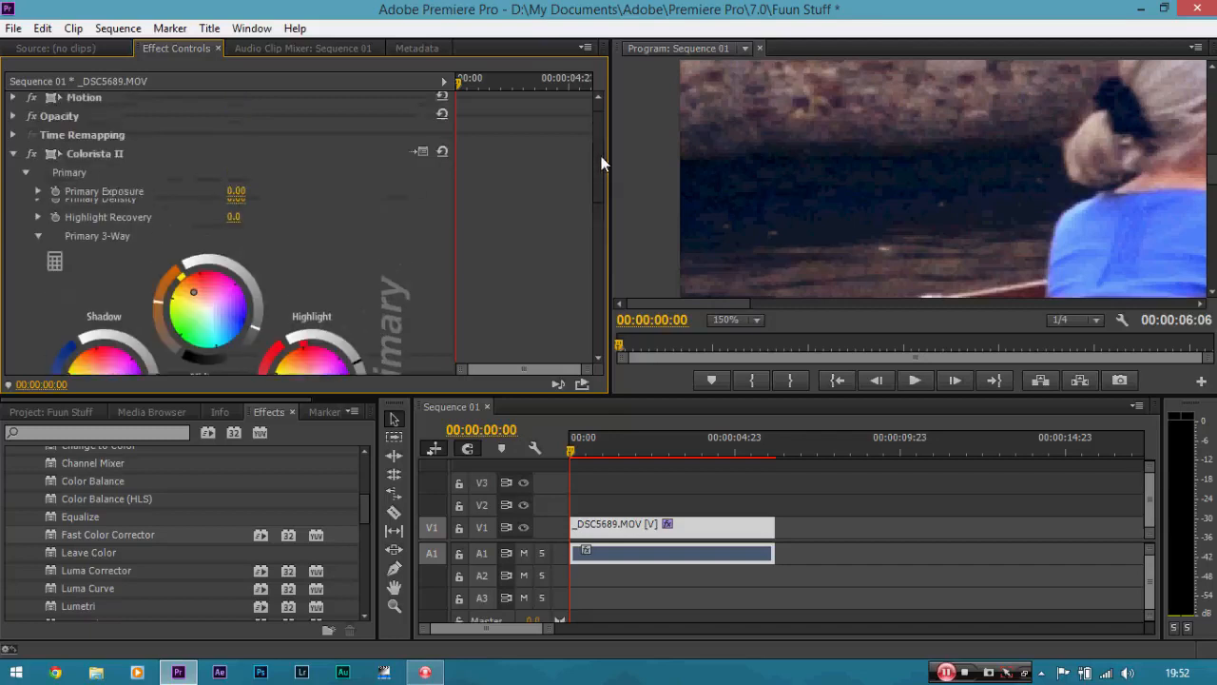
click(33, 176)
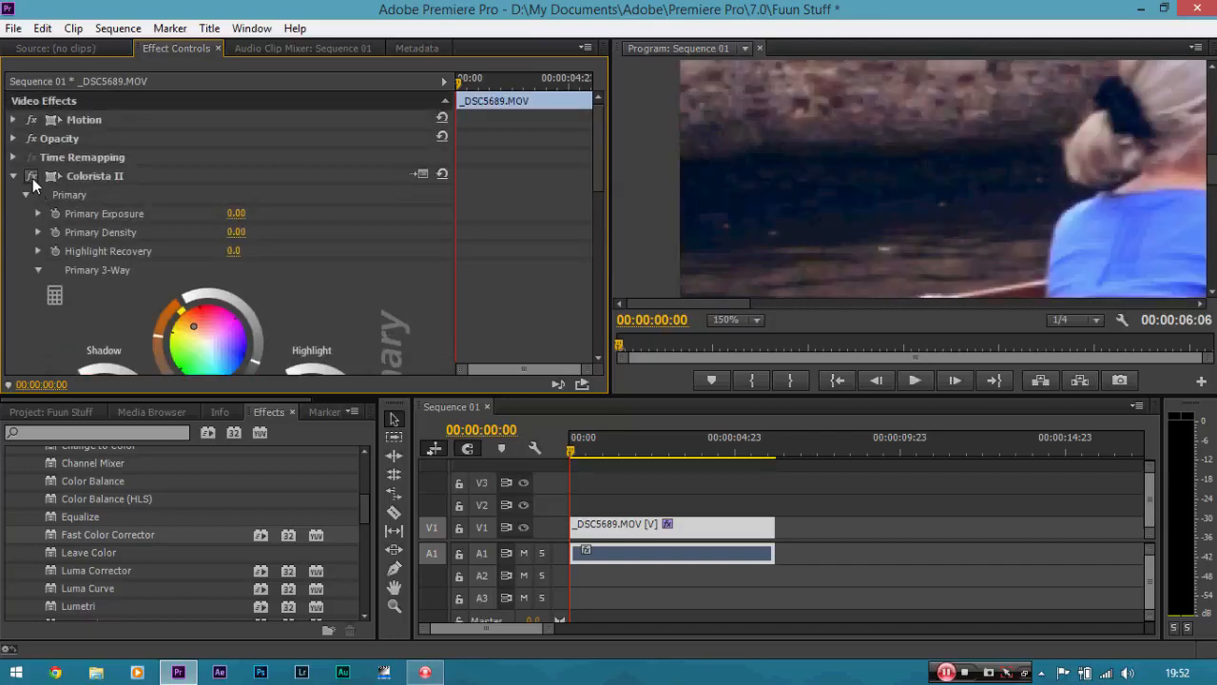
click(751, 321)
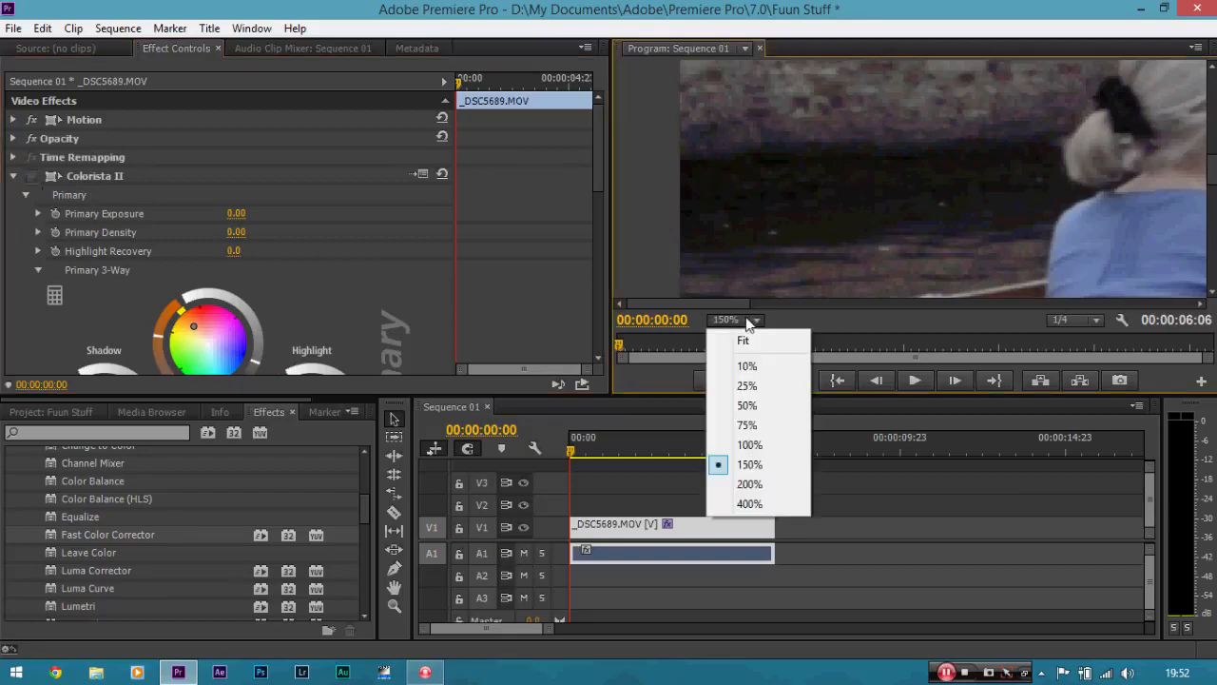
click(758, 342)
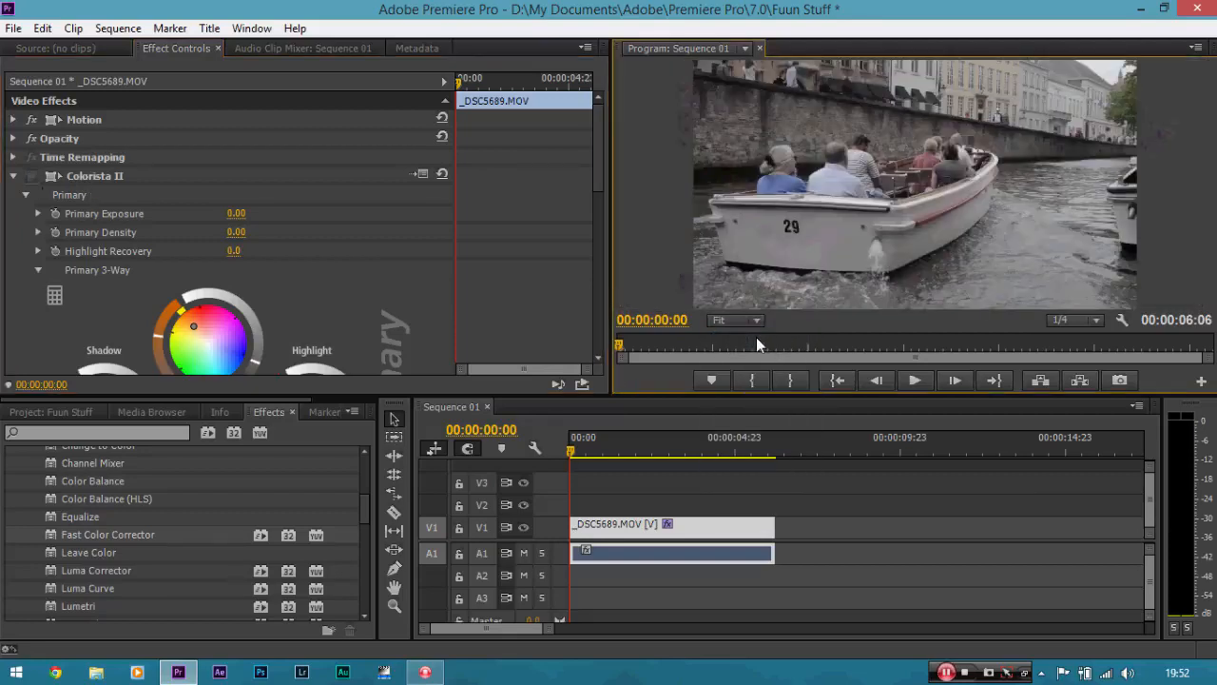
click(33, 177)
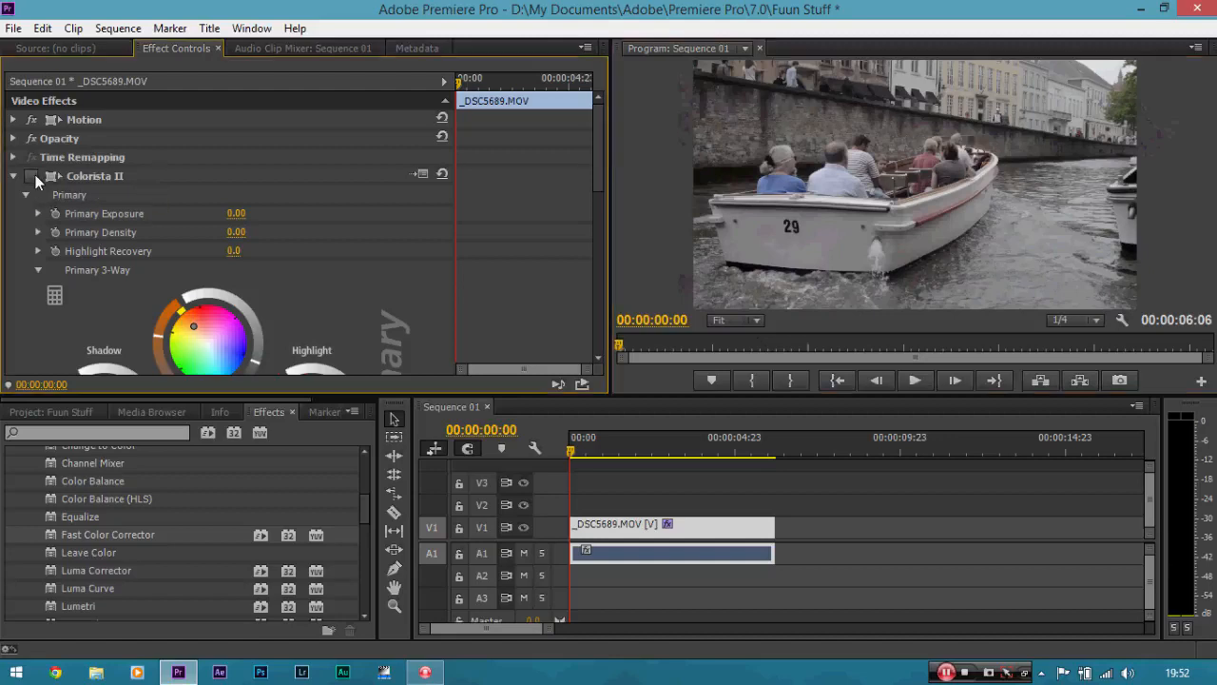
drag(600, 173, 599, 194)
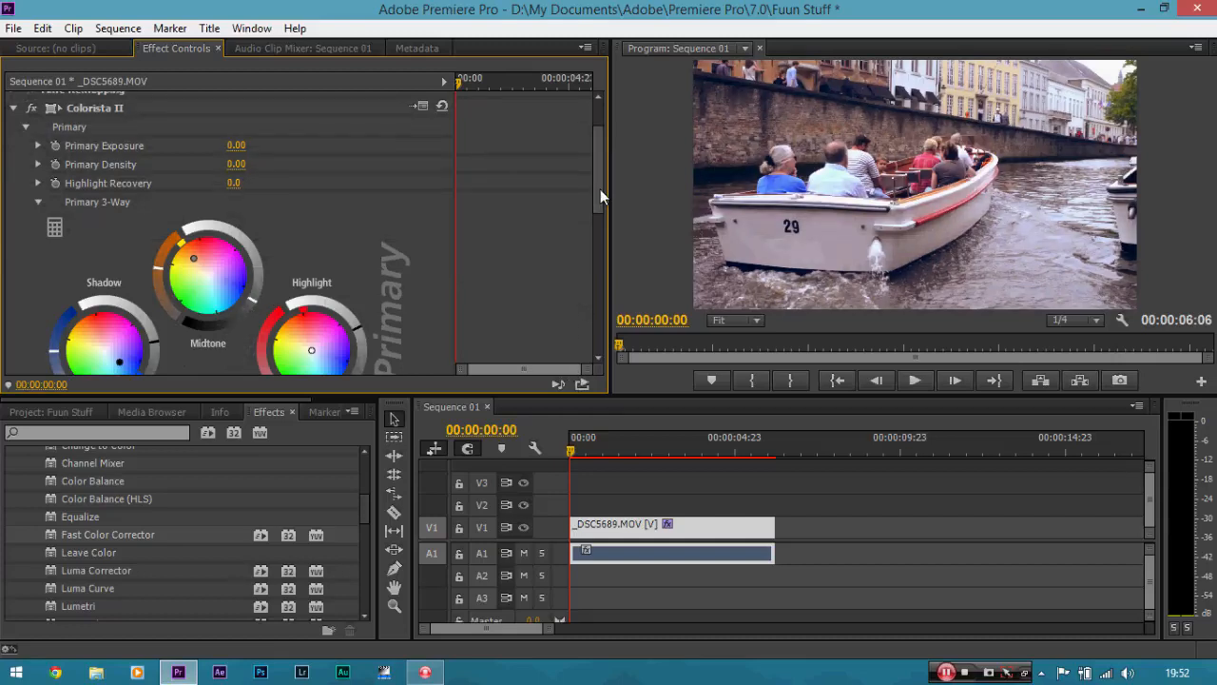
drag(600, 189, 591, 314)
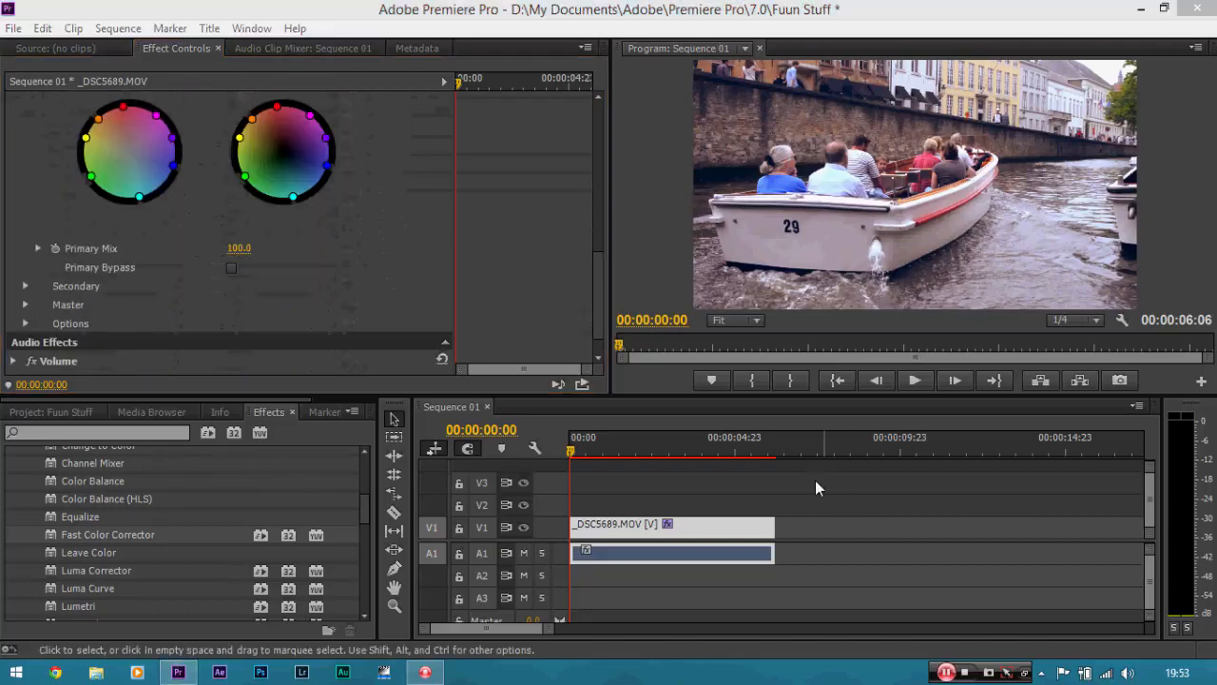
click(550, 245)
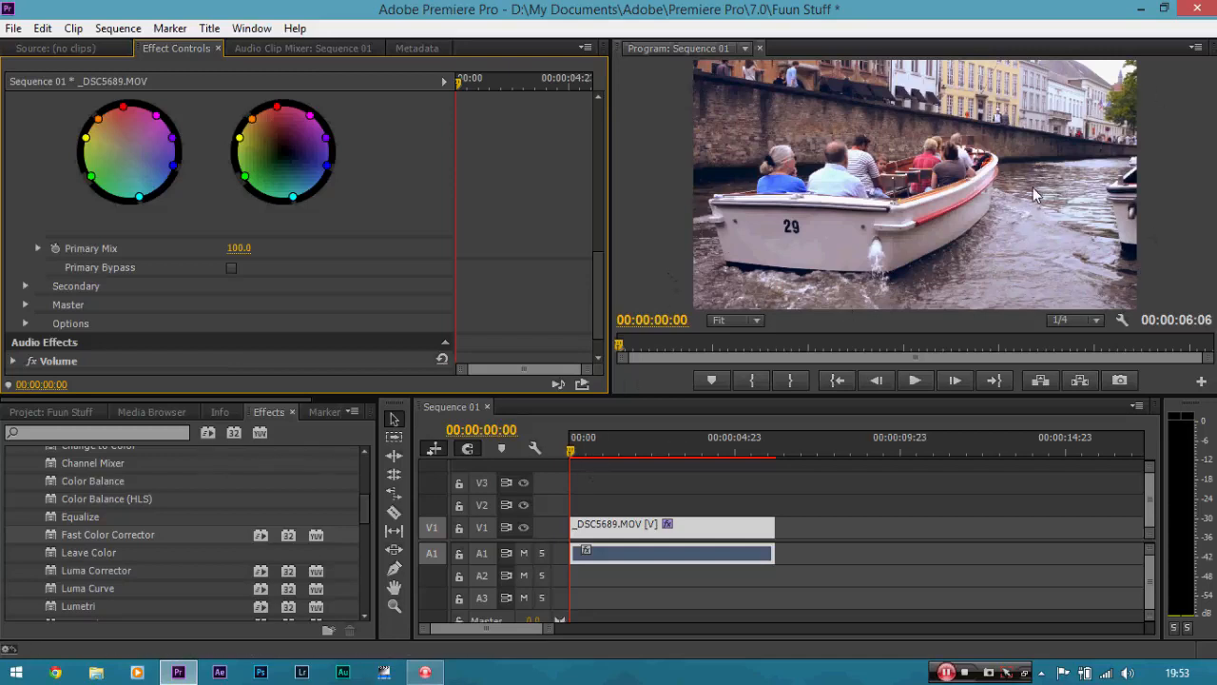
click(712, 538)
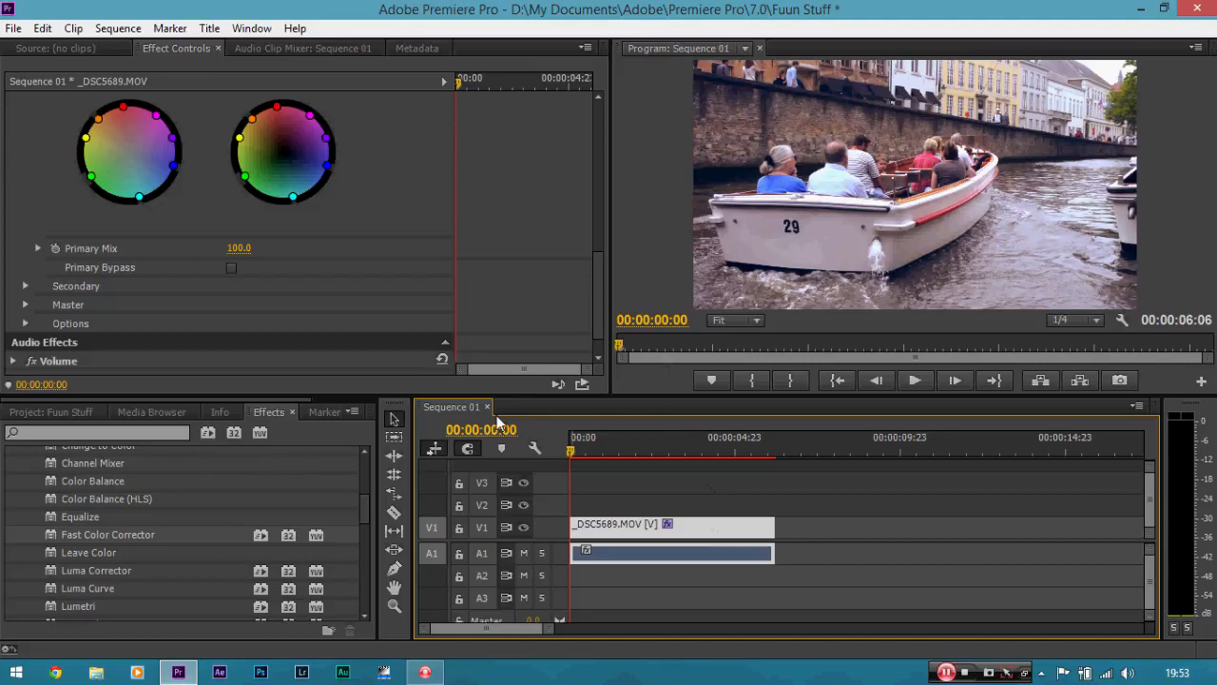
Step: Create Sequence 02 from the DSLR 1080p24 preset with the vertical frame size changed to 800
click(5, 31)
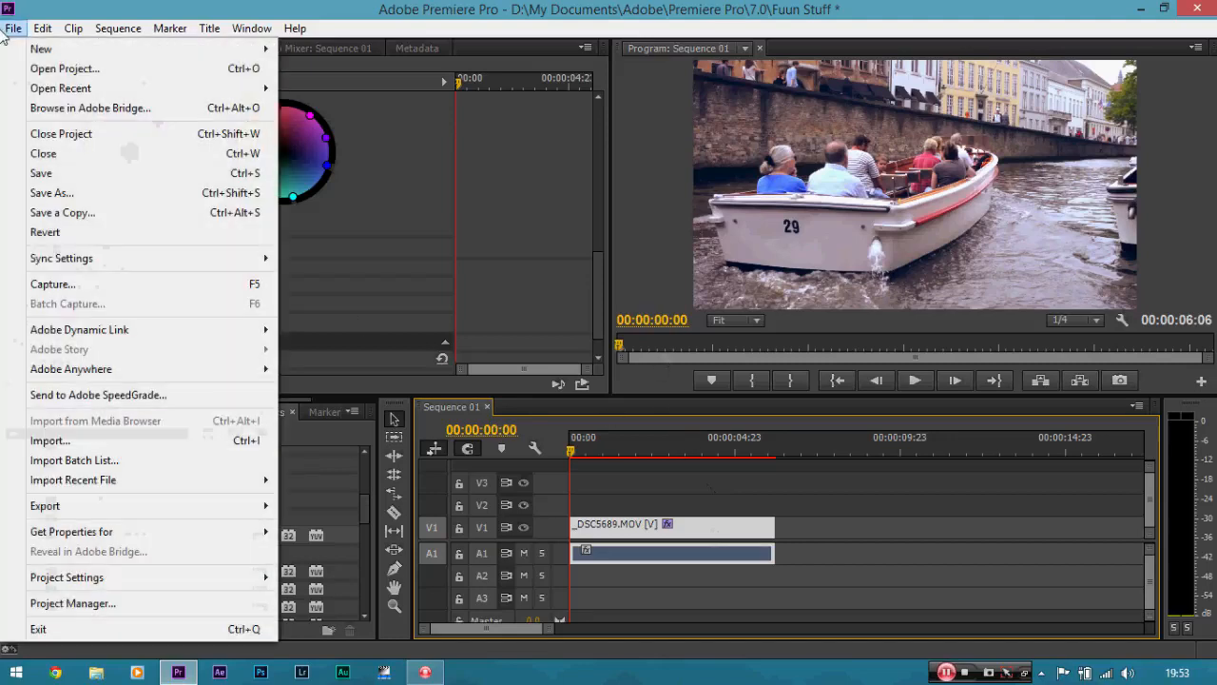
mouse_move(35, 51)
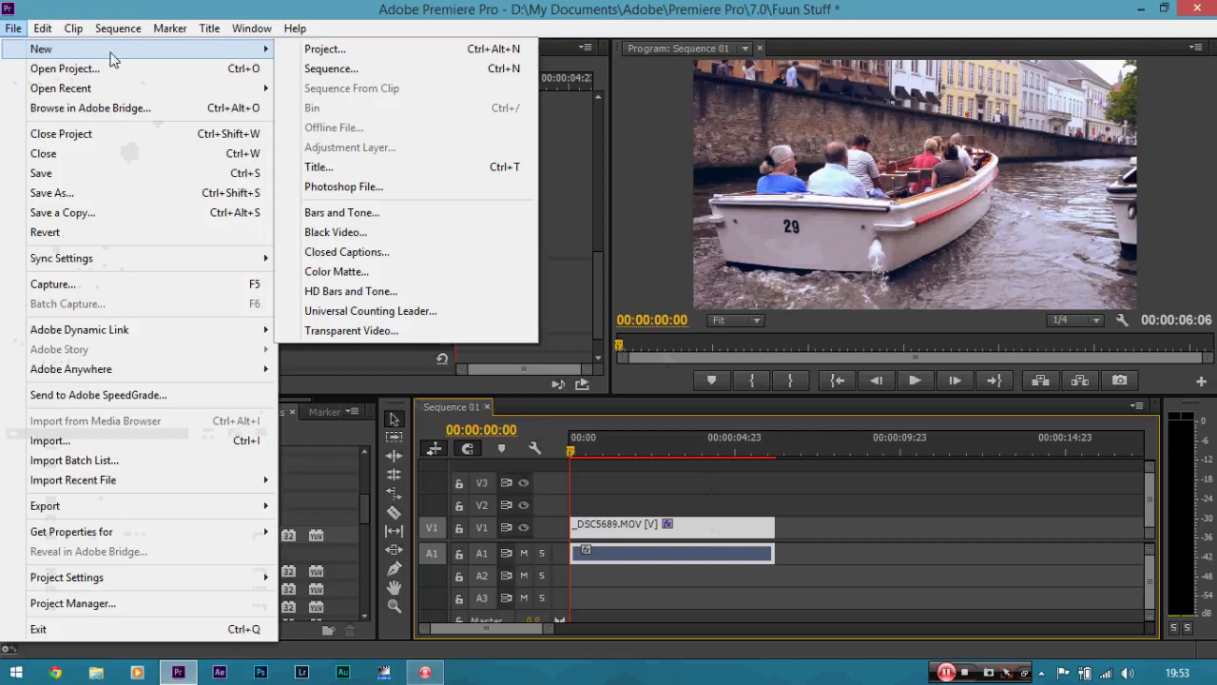
click(318, 69)
click(416, 199)
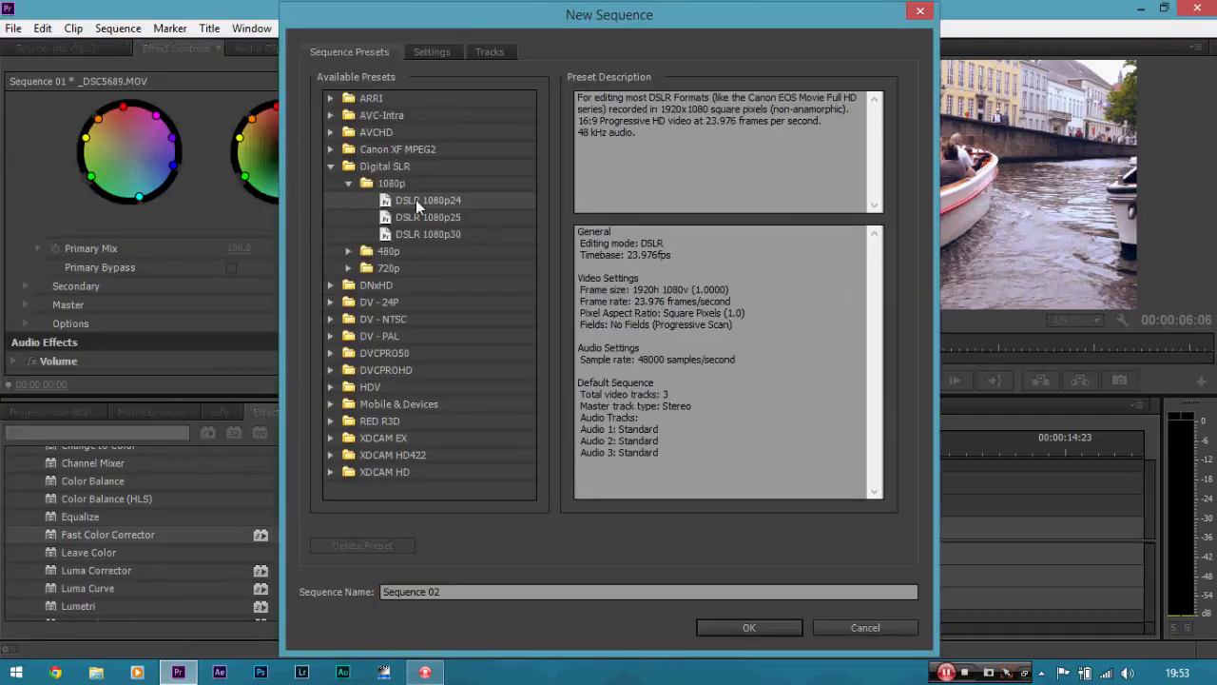
click(430, 53)
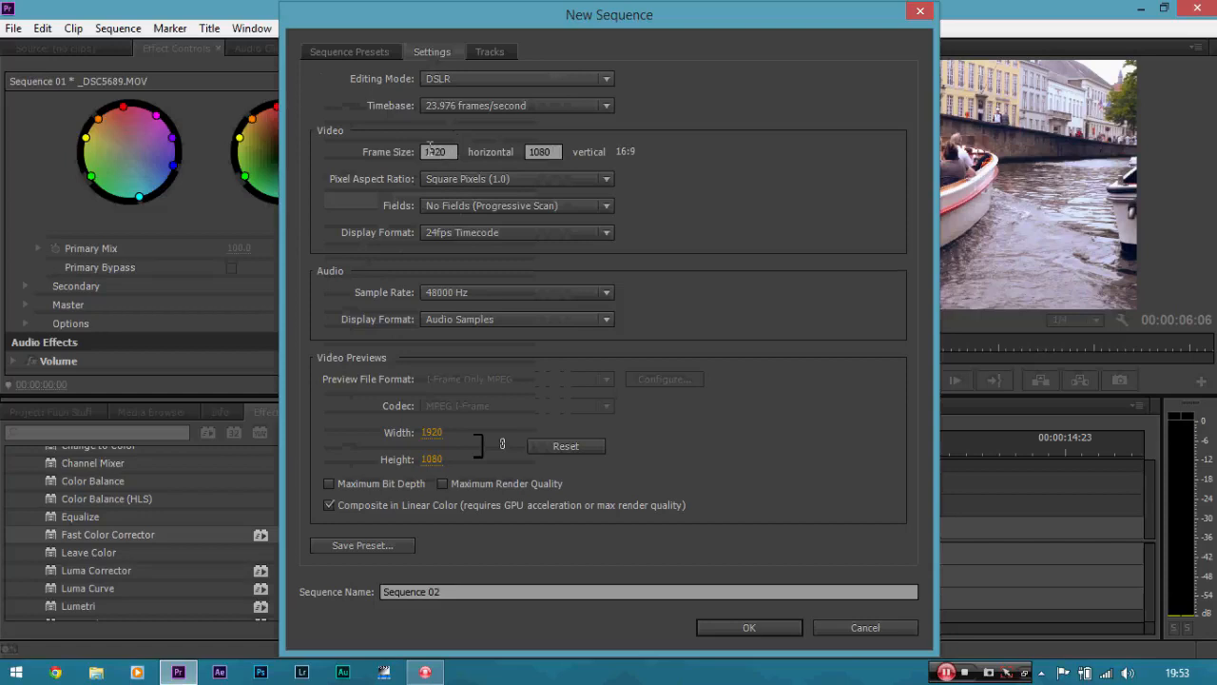
click(557, 143)
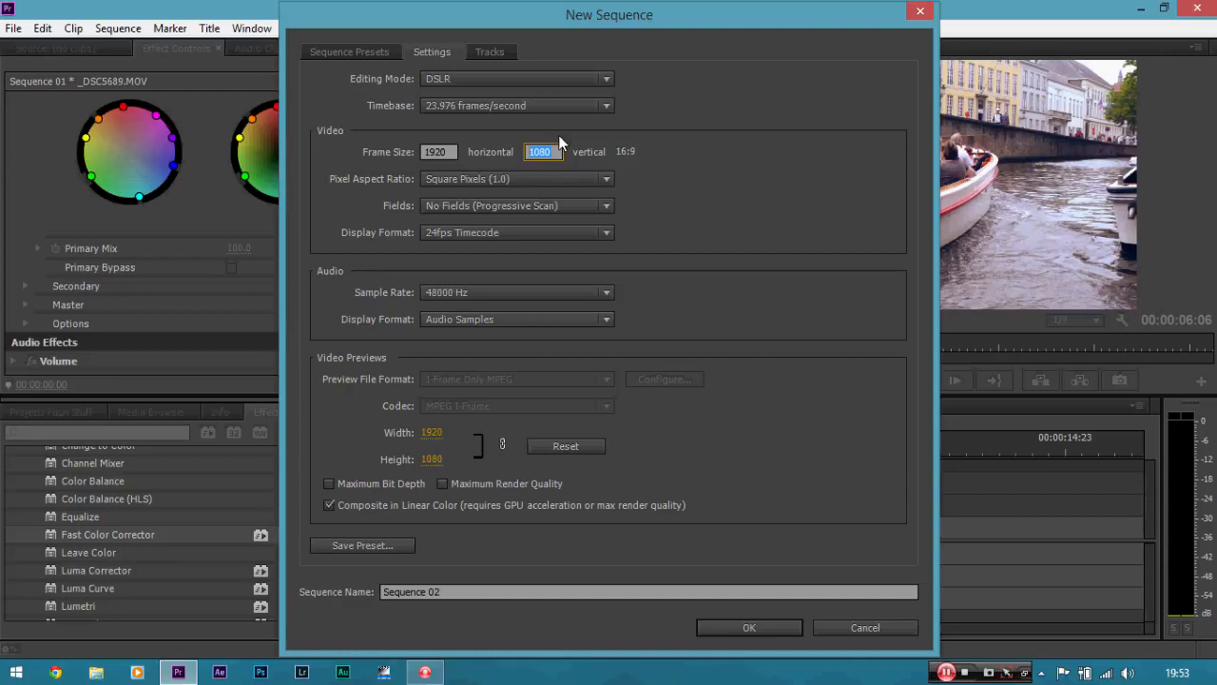
key(BackSpace)
text(800)
click(819, 152)
click(760, 629)
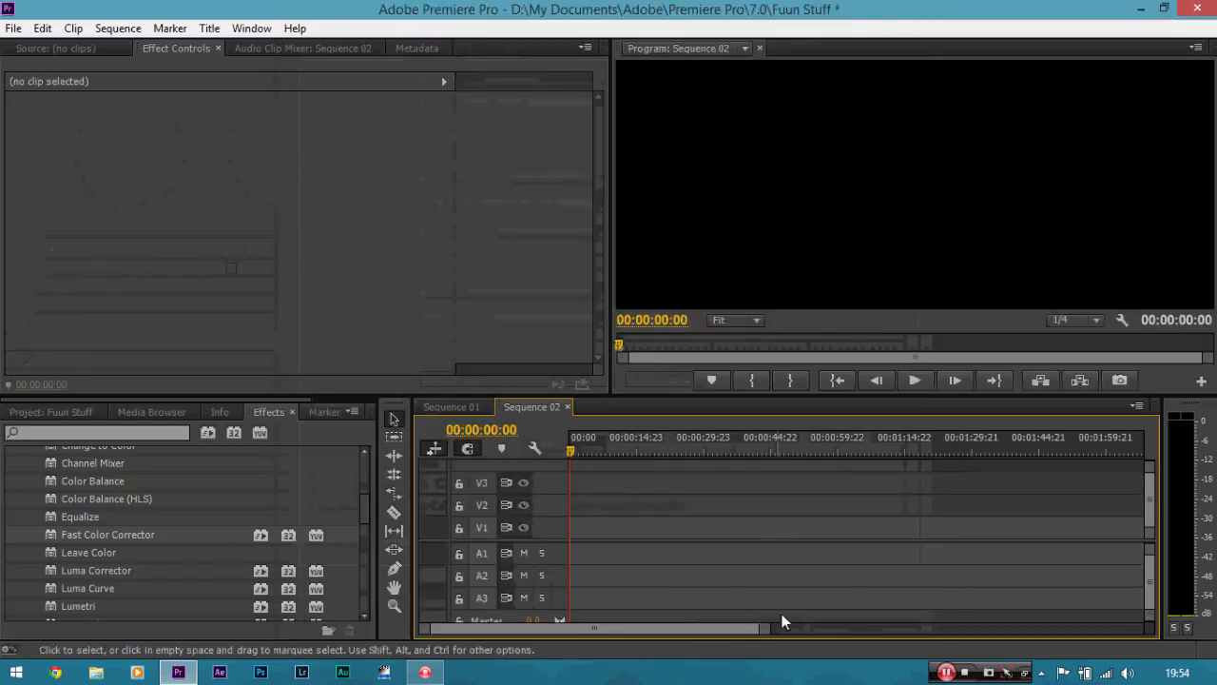
Step: Compare the frame shapes of Sequence 01 and Sequence 02 by switching between them
click(470, 405)
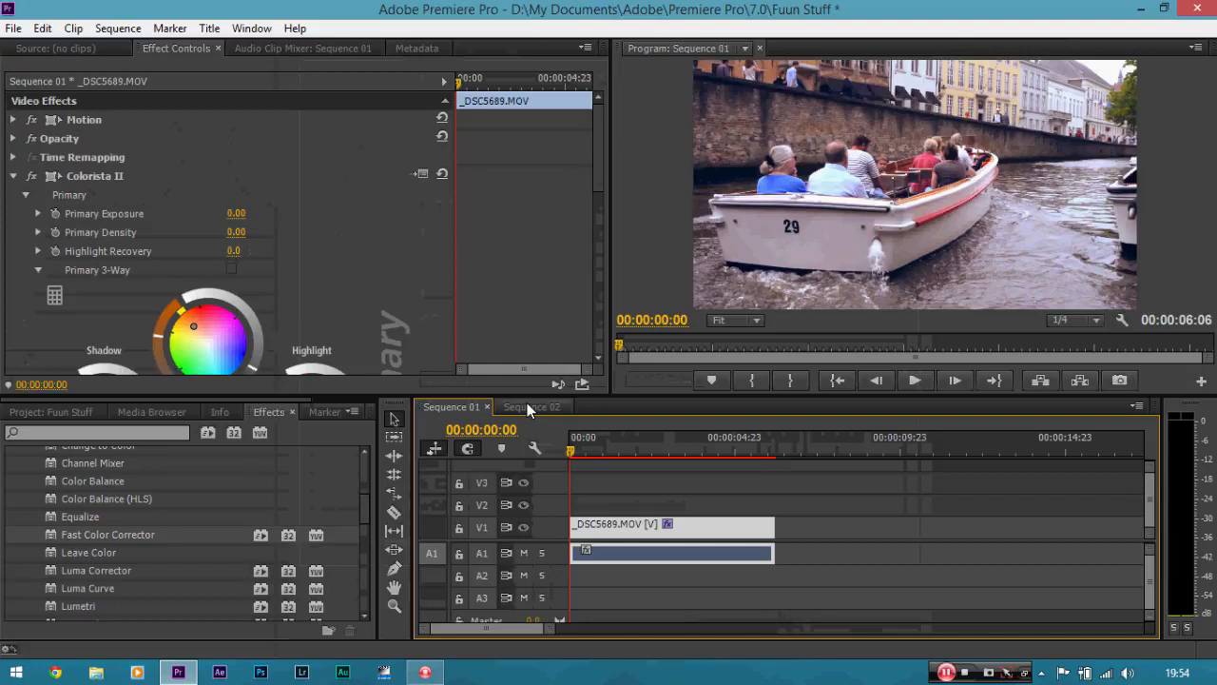
click(528, 406)
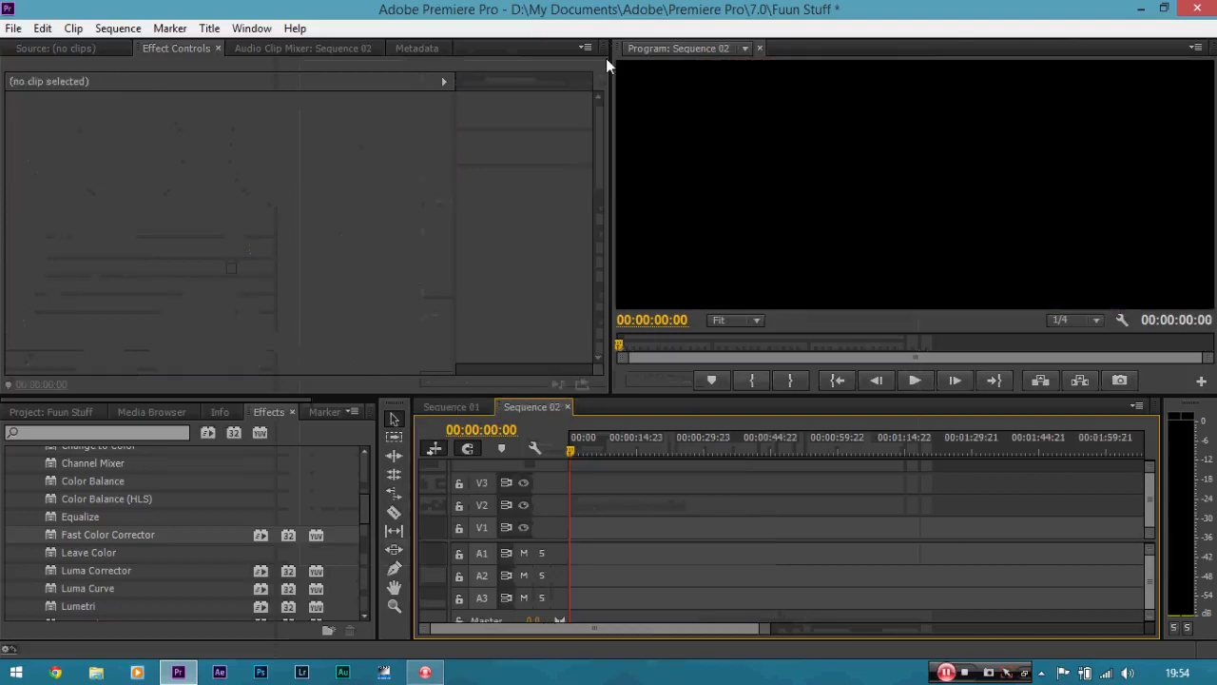
click(468, 407)
click(529, 406)
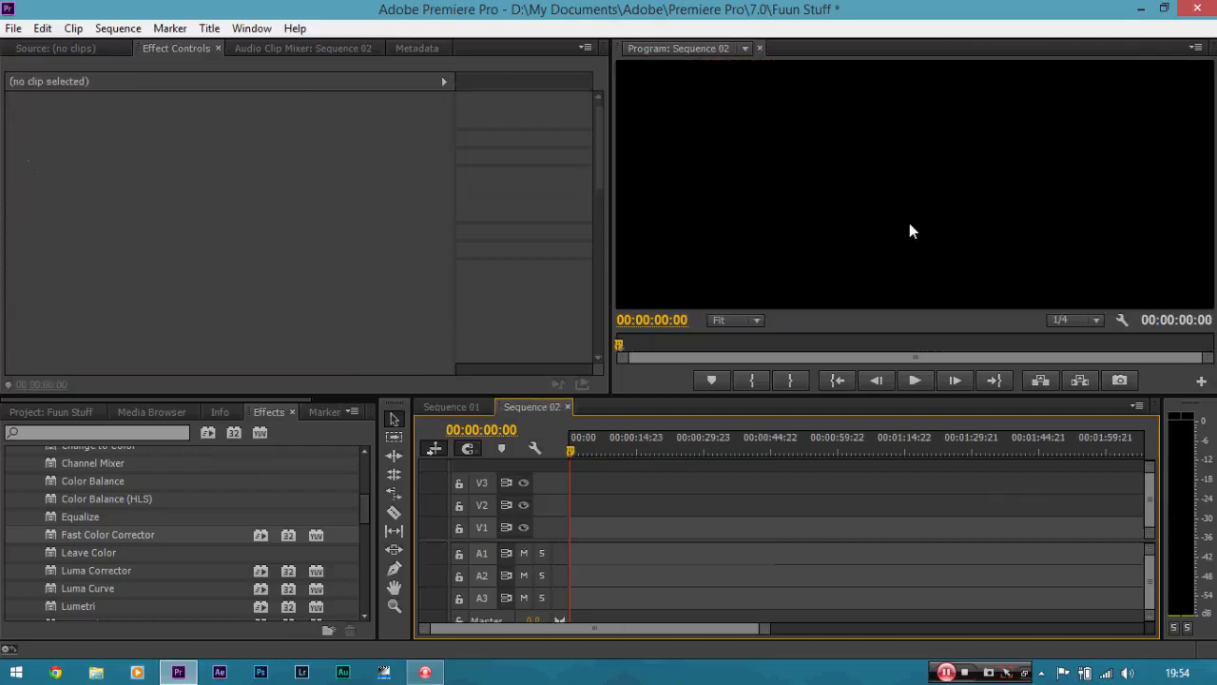
click(465, 407)
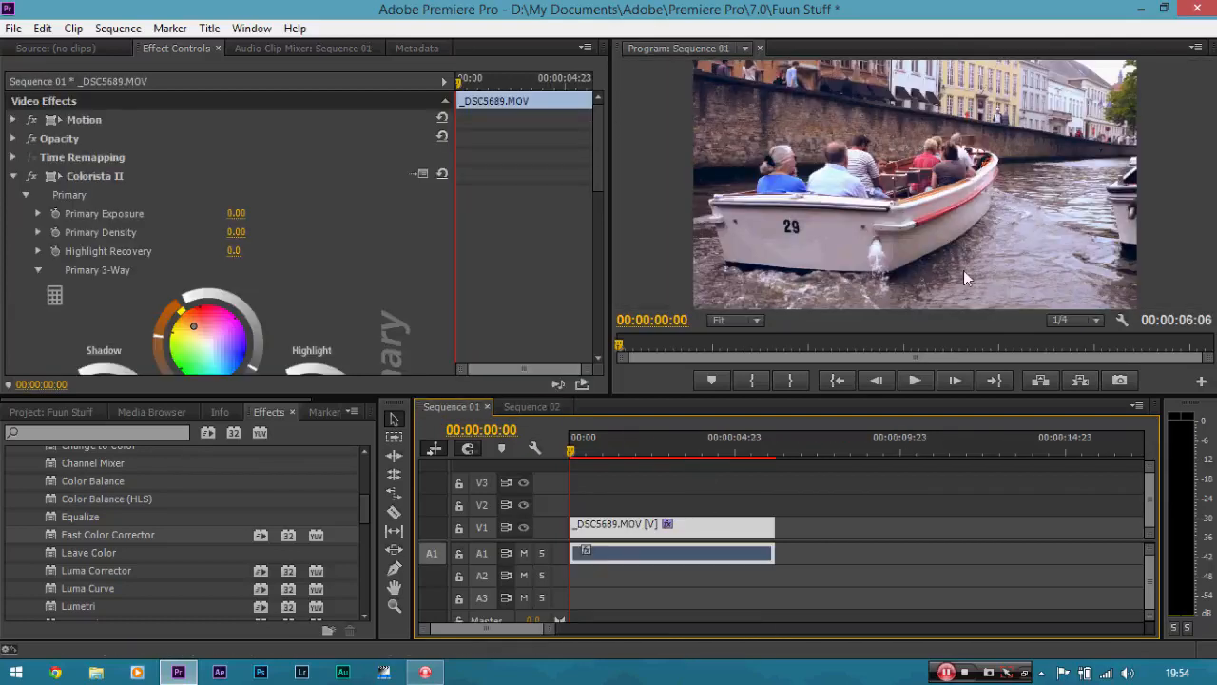
Step: Copy the graded _DSC5689.MOV clip from Sequence 01 and paste it at the start of Sequence 02
right_click(733, 531)
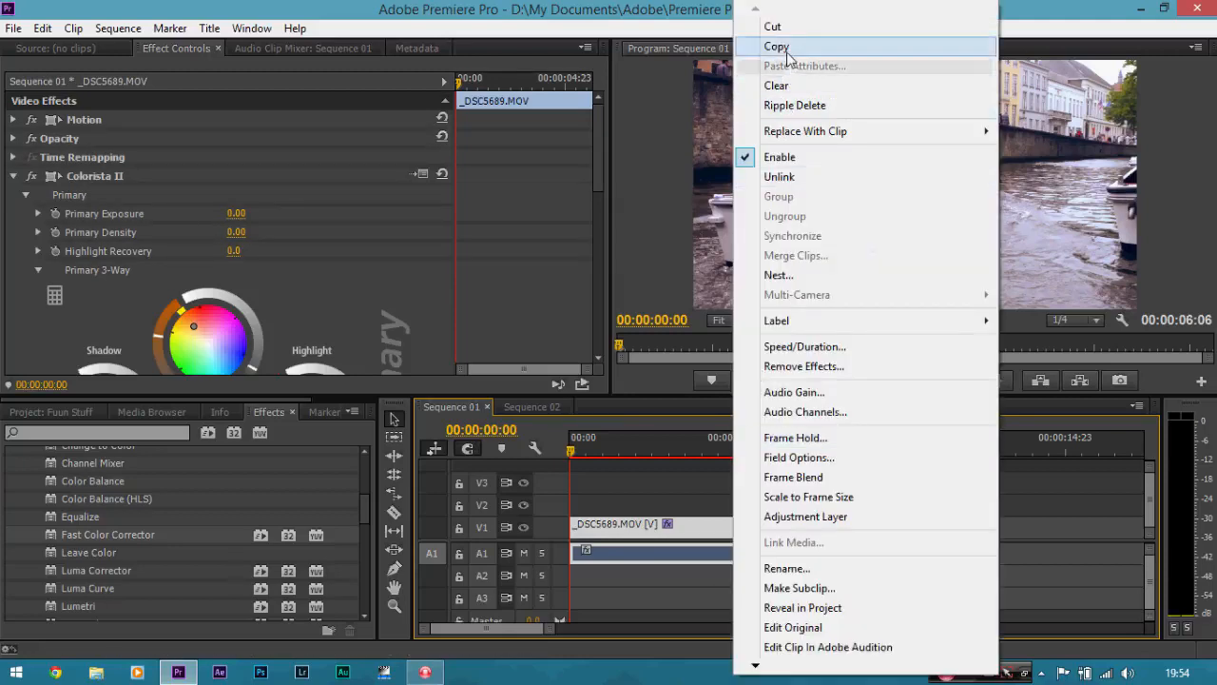
click(776, 46)
mouse_move(600, 127)
mouse_down()
mouse_move(589, 287)
mouse_move(590, 129)
mouse_up()
click(553, 412)
key(Delete)
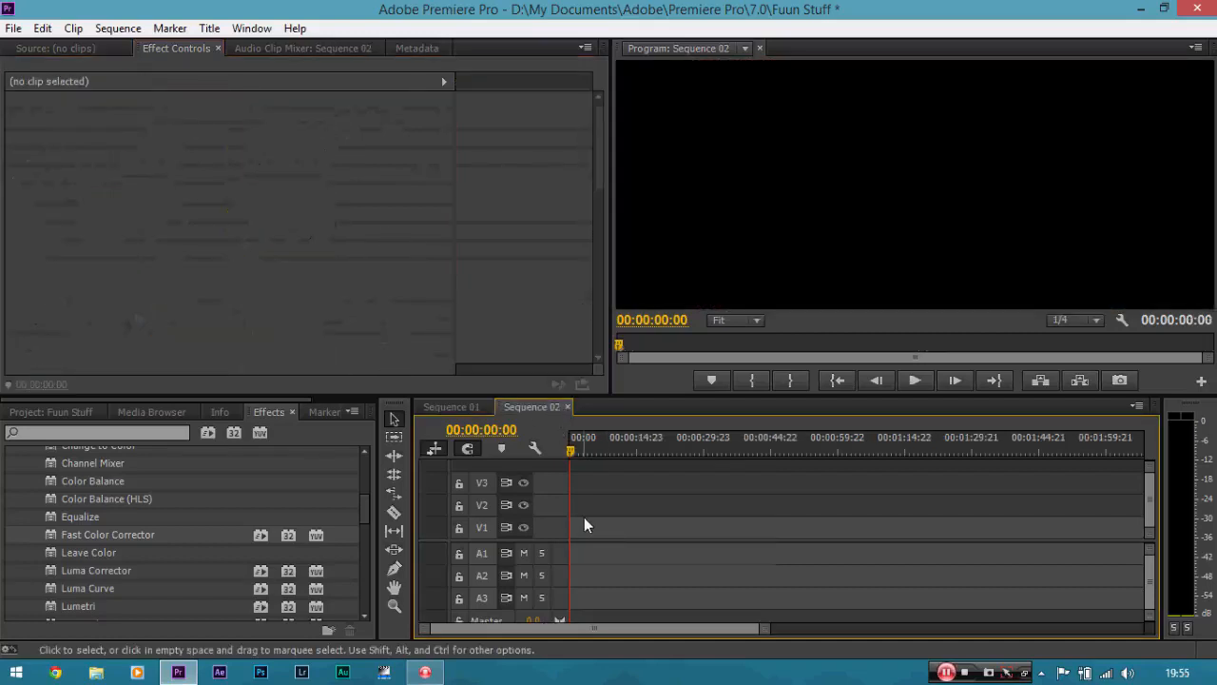
key(ctrl+v)
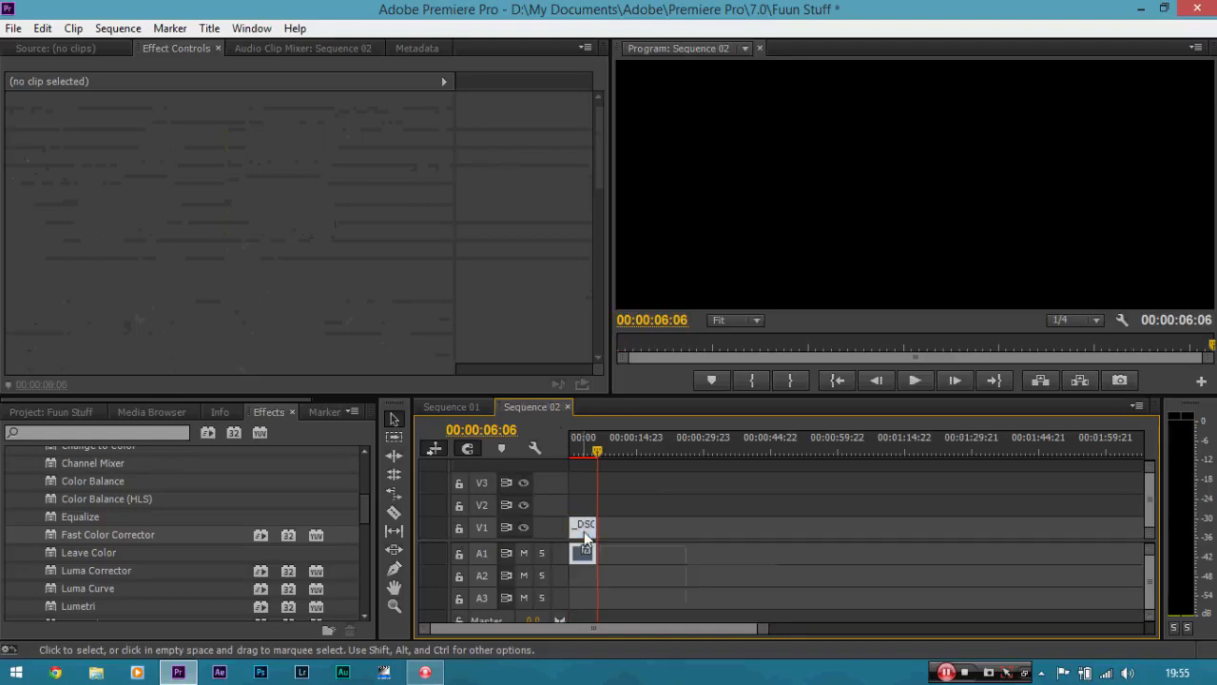
Step: Preview the pasted clip in Sequence 02 by playing it from the start to 00:00:01:08
click(582, 525)
drag(593, 445, 573, 453)
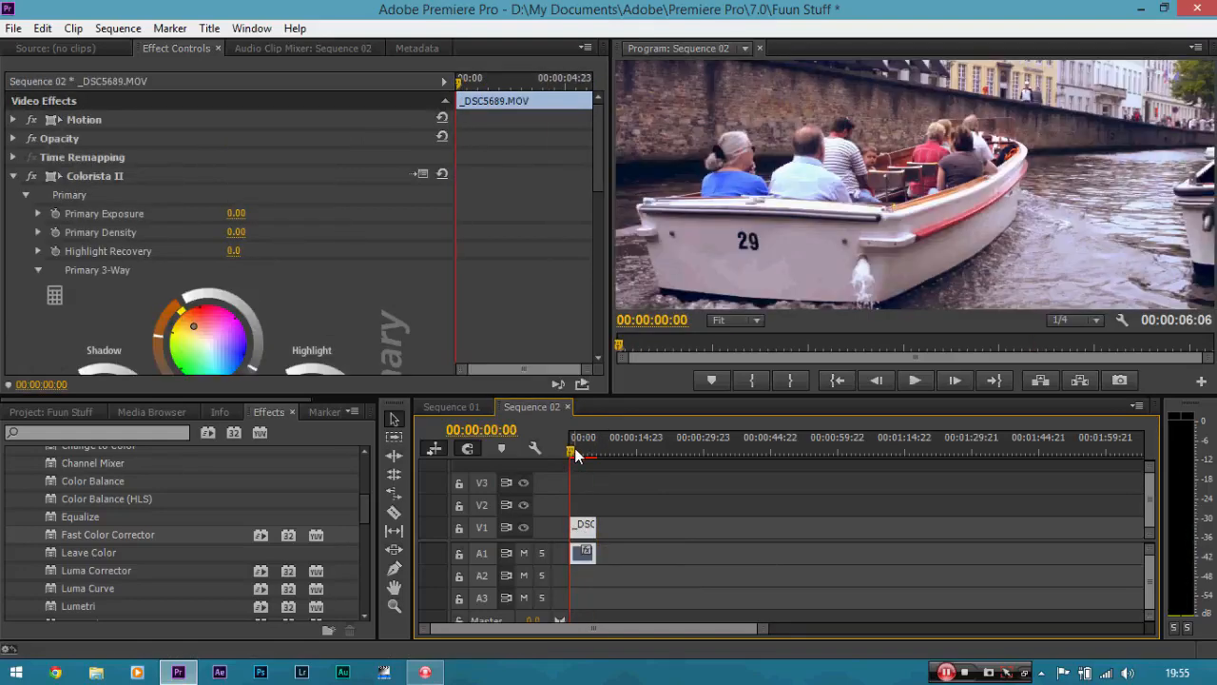
key(equal)
key(equal)
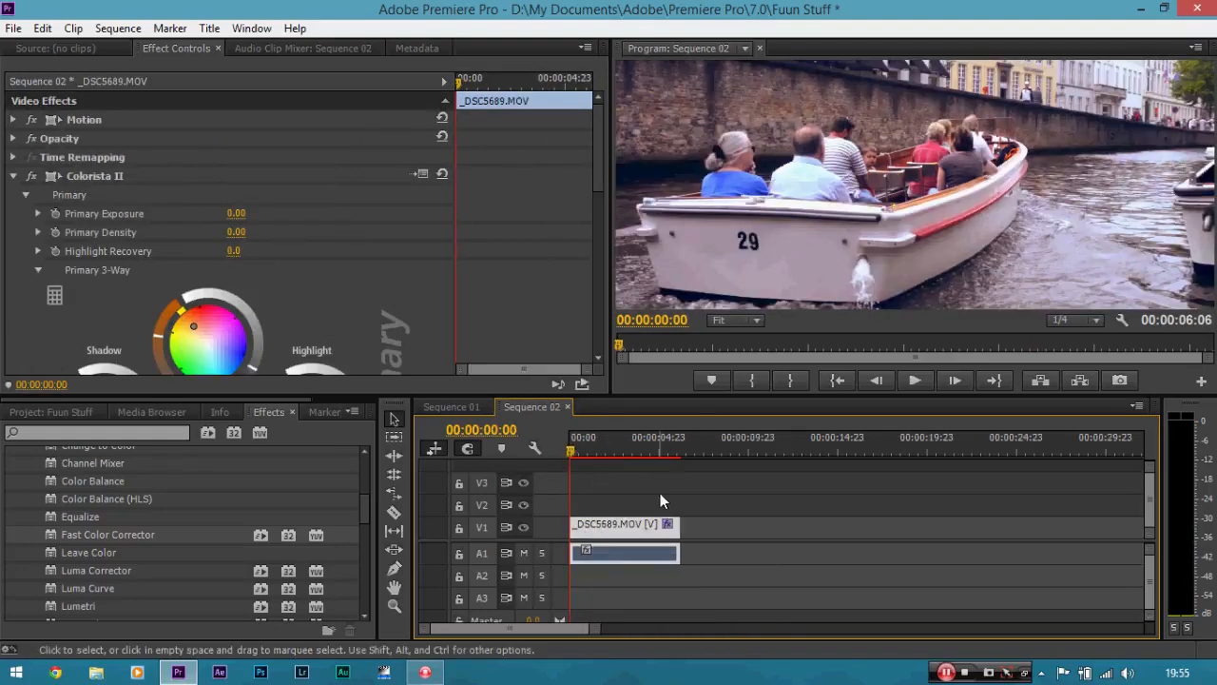
key(space)
key(space)
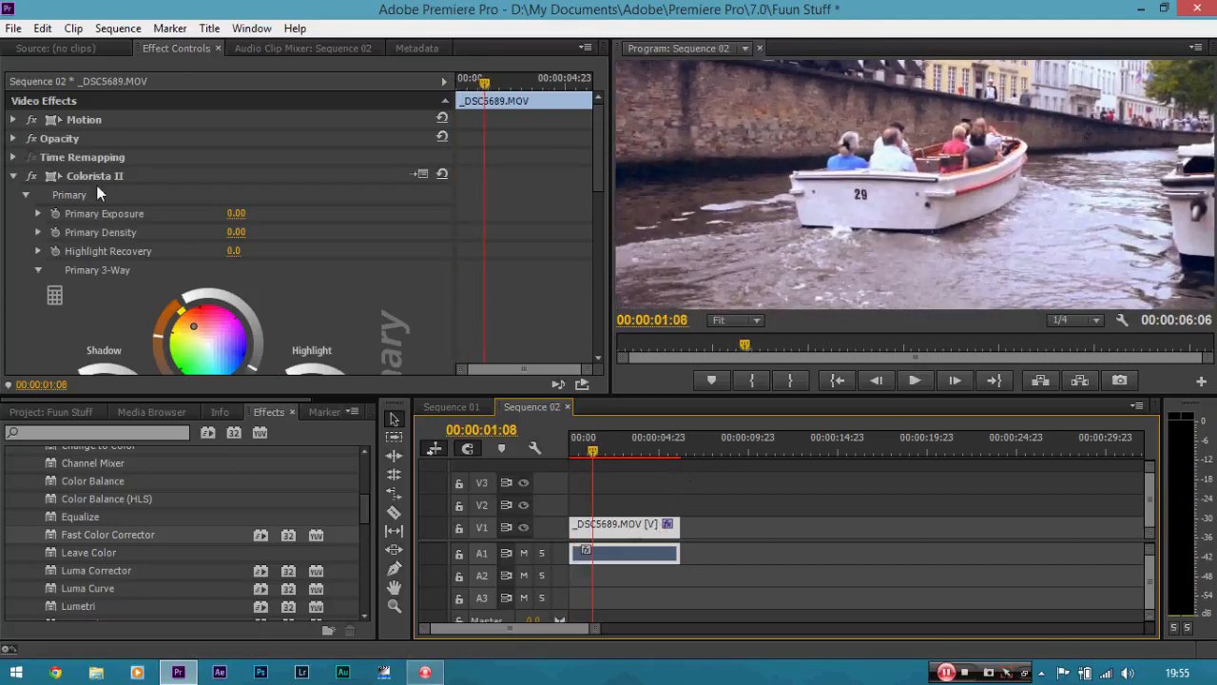
Step: Shift the pasted clip down in the widescreen frame by setting its vertical Motion Position to 513.0
click(13, 120)
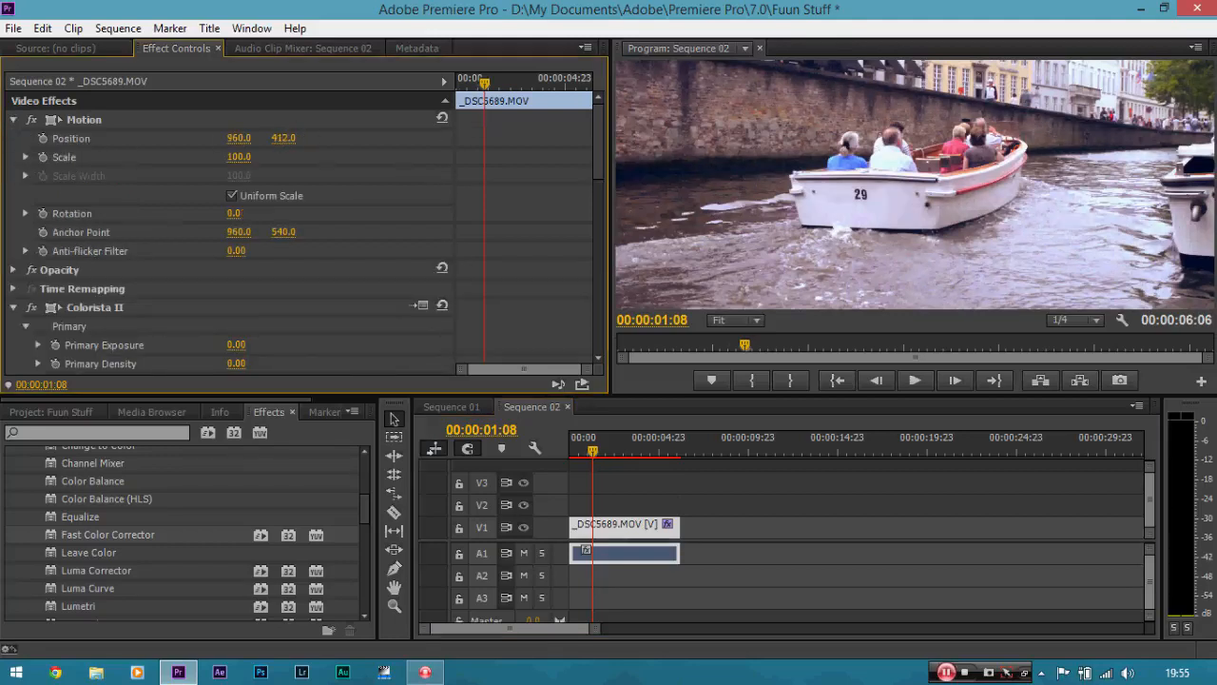
drag(284, 138, 391, 138)
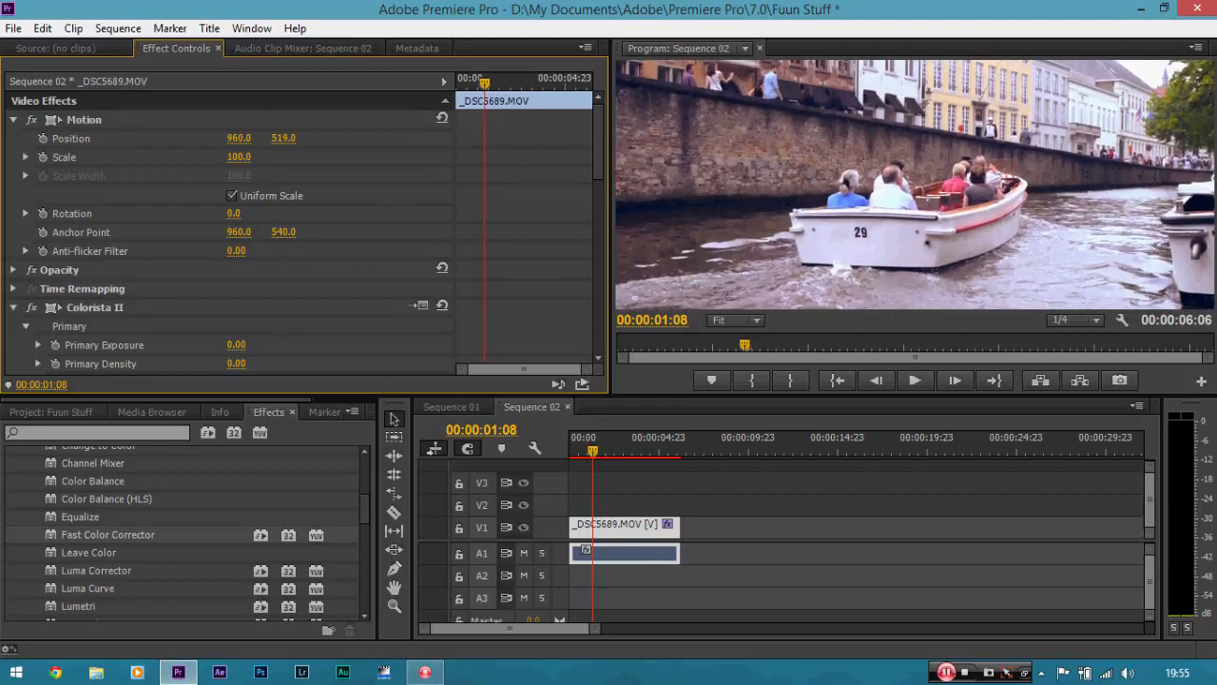
click(648, 525)
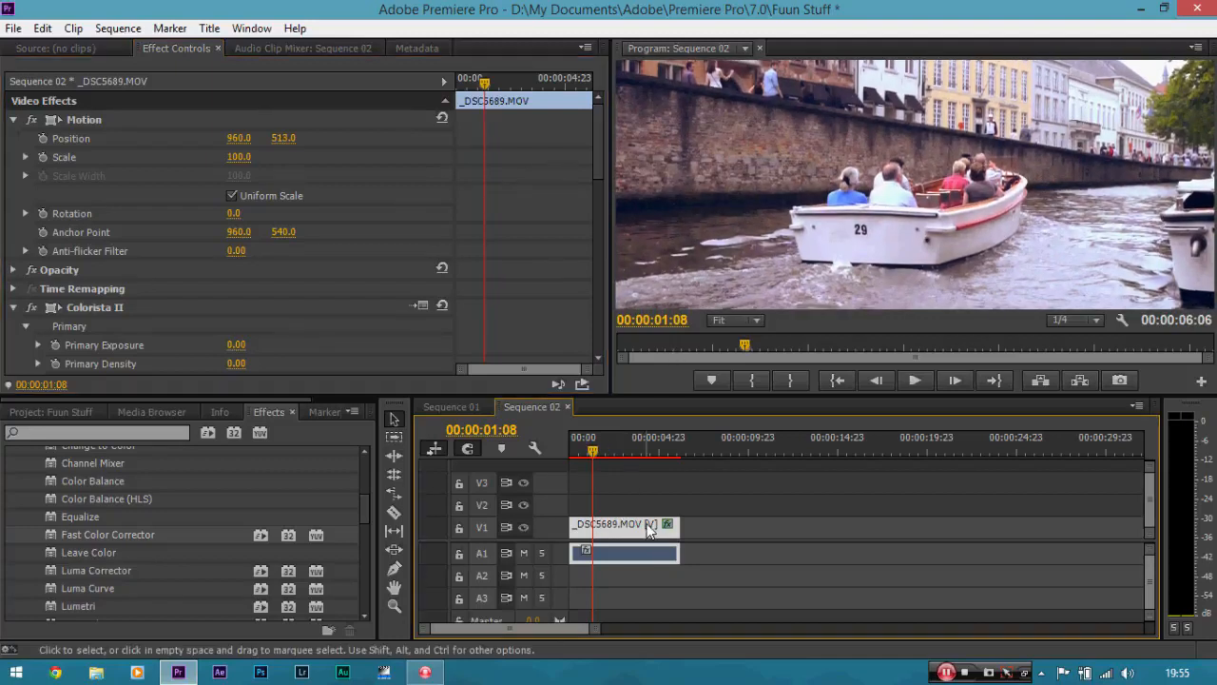
Step: Magnify the Program monitor to 150% to inspect the reframed footage of the boat passengers
click(753, 319)
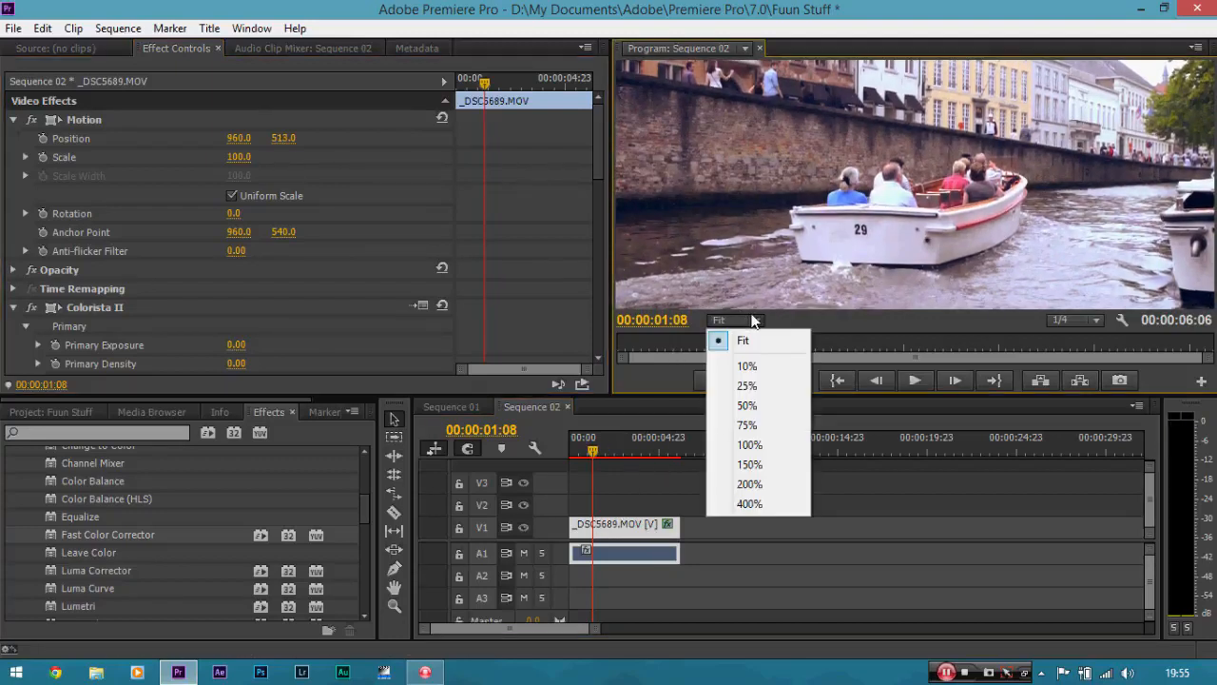
click(760, 463)
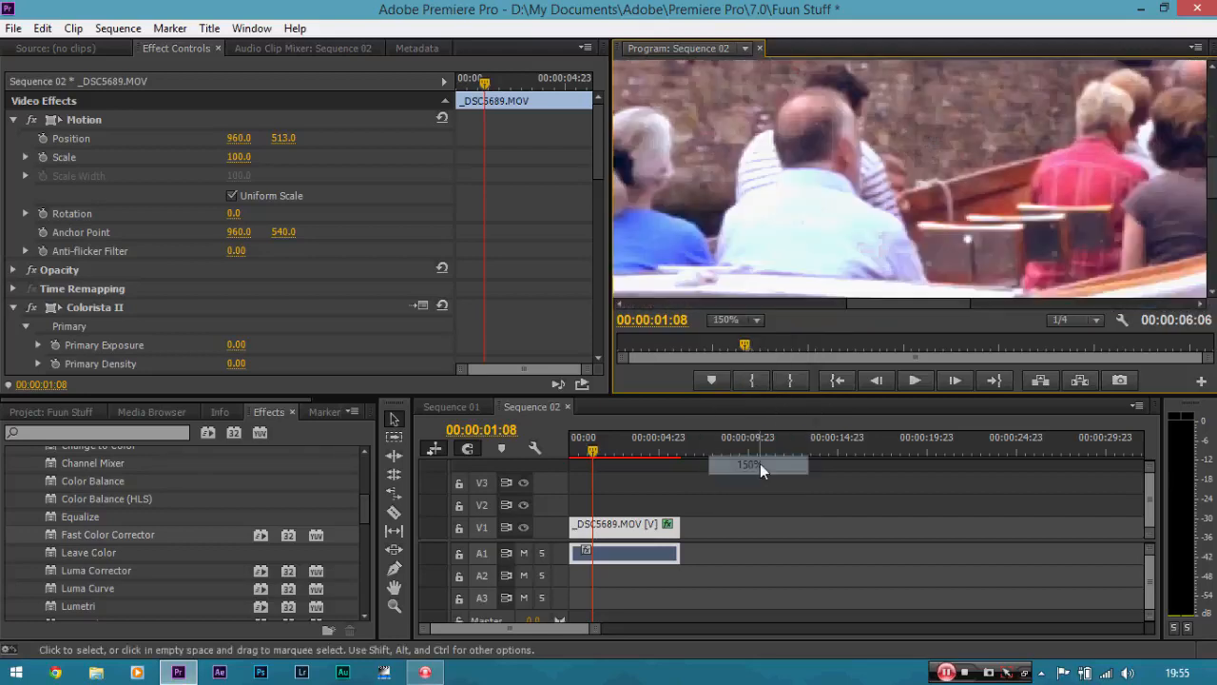
Step: Find the Sharpen video effect and apply it to the _DSC5689.MOV clip, with the boat's number 29 in the magnified view
key(h)
drag(894, 247, 930, 193)
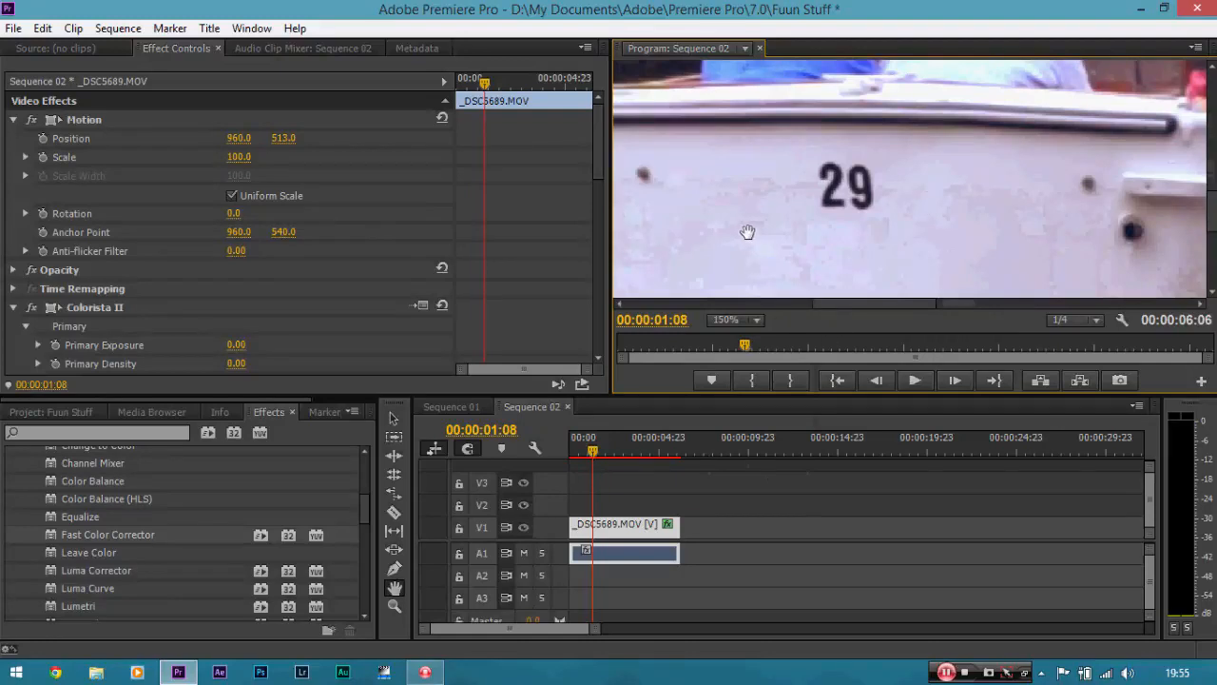
click(143, 434)
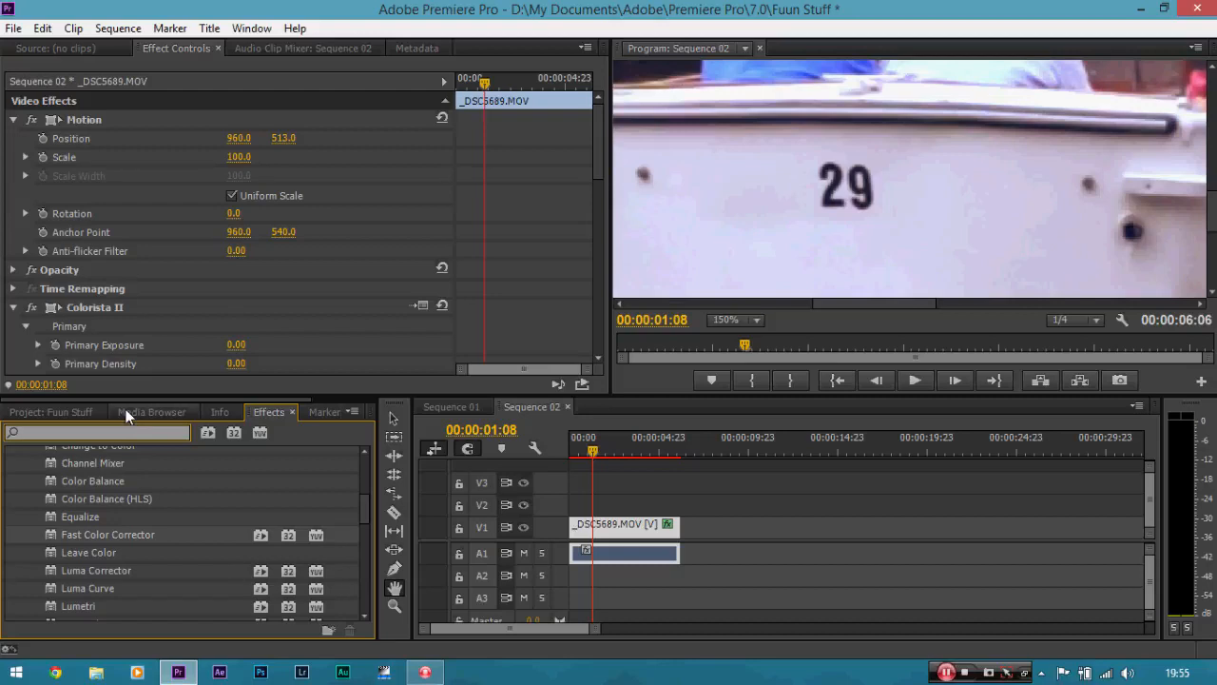
text(s)
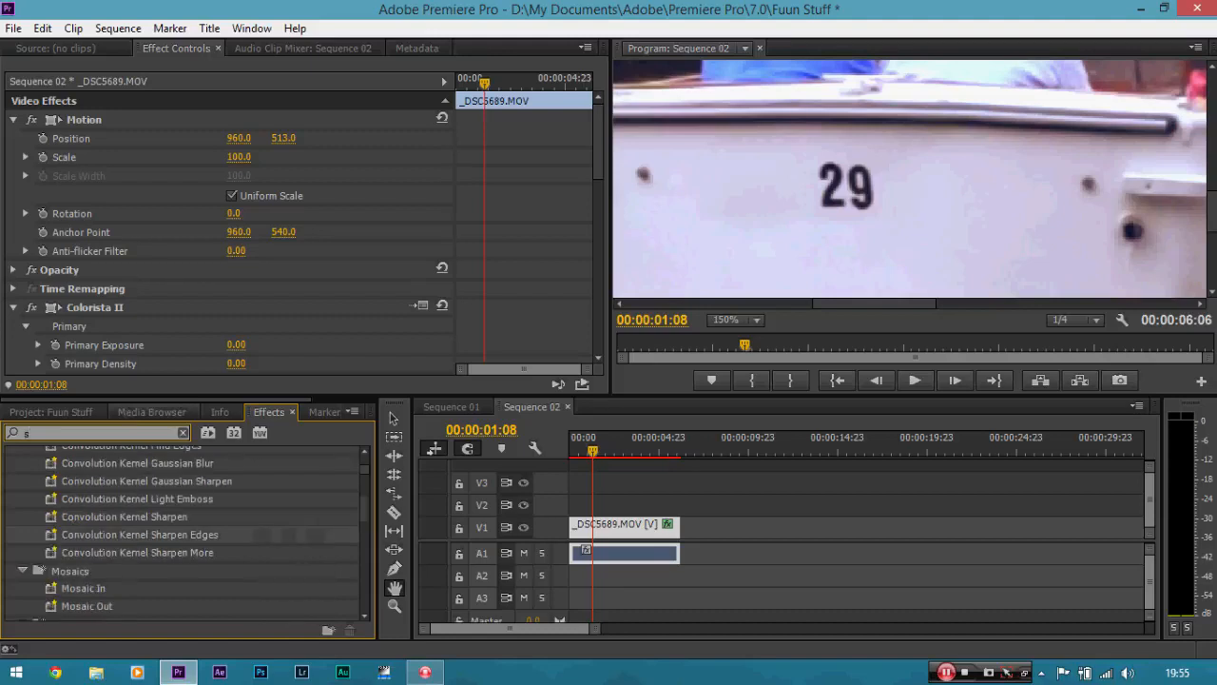
text(har)
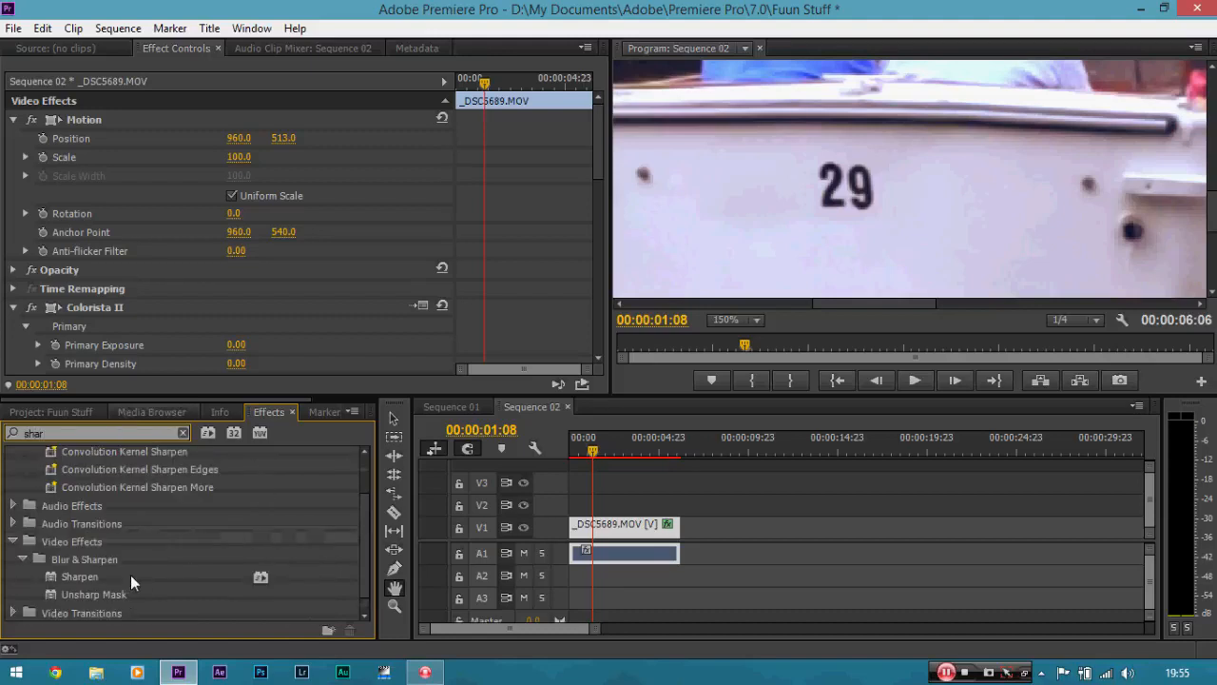
click(89, 575)
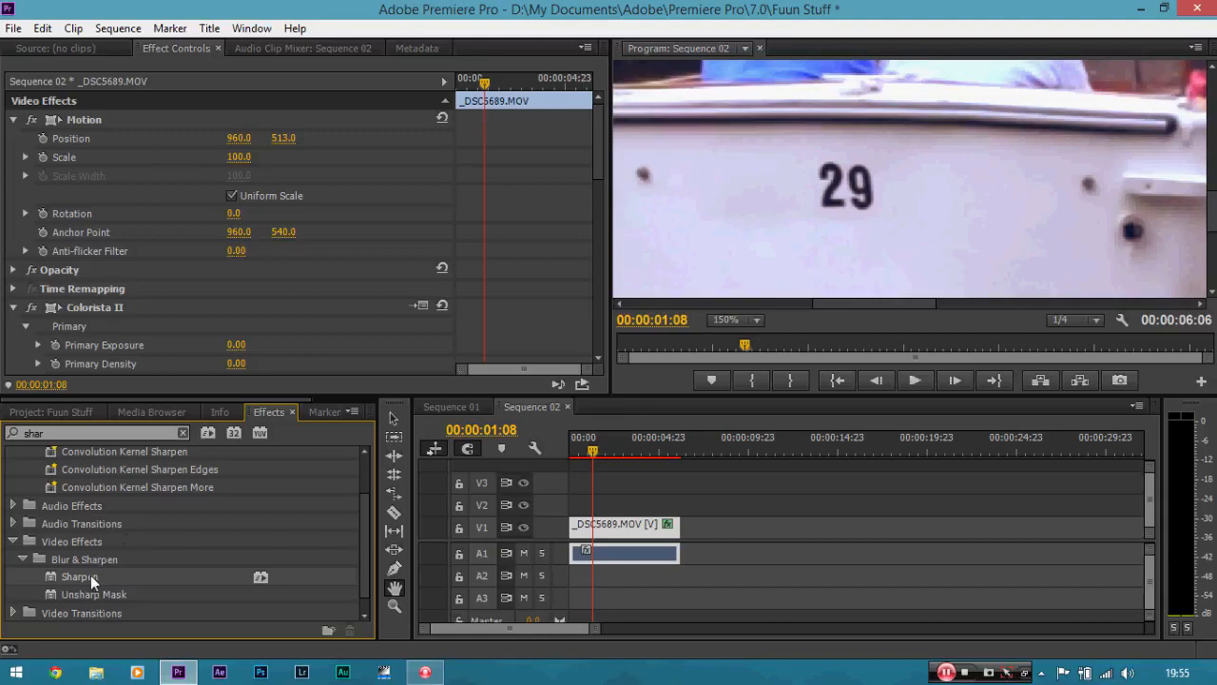
drag(90, 575, 638, 201)
Step: Set the clip's Sharpen Amount to 20
drag(598, 123, 590, 332)
click(229, 288)
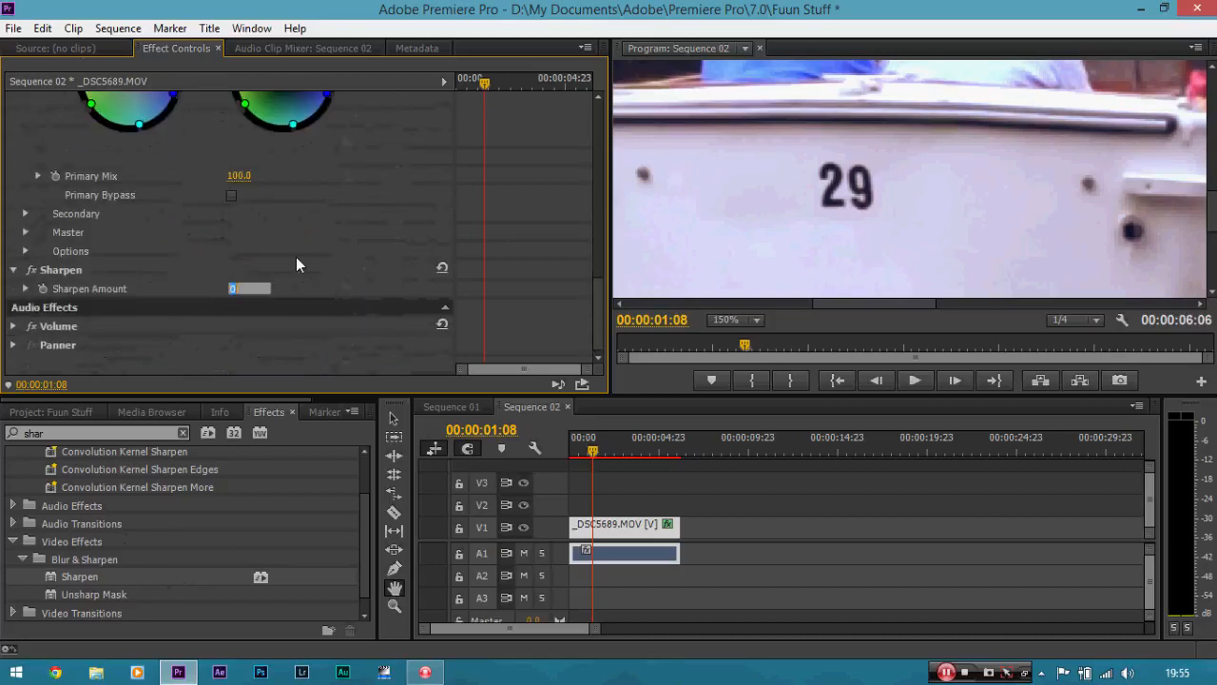
click(296, 257)
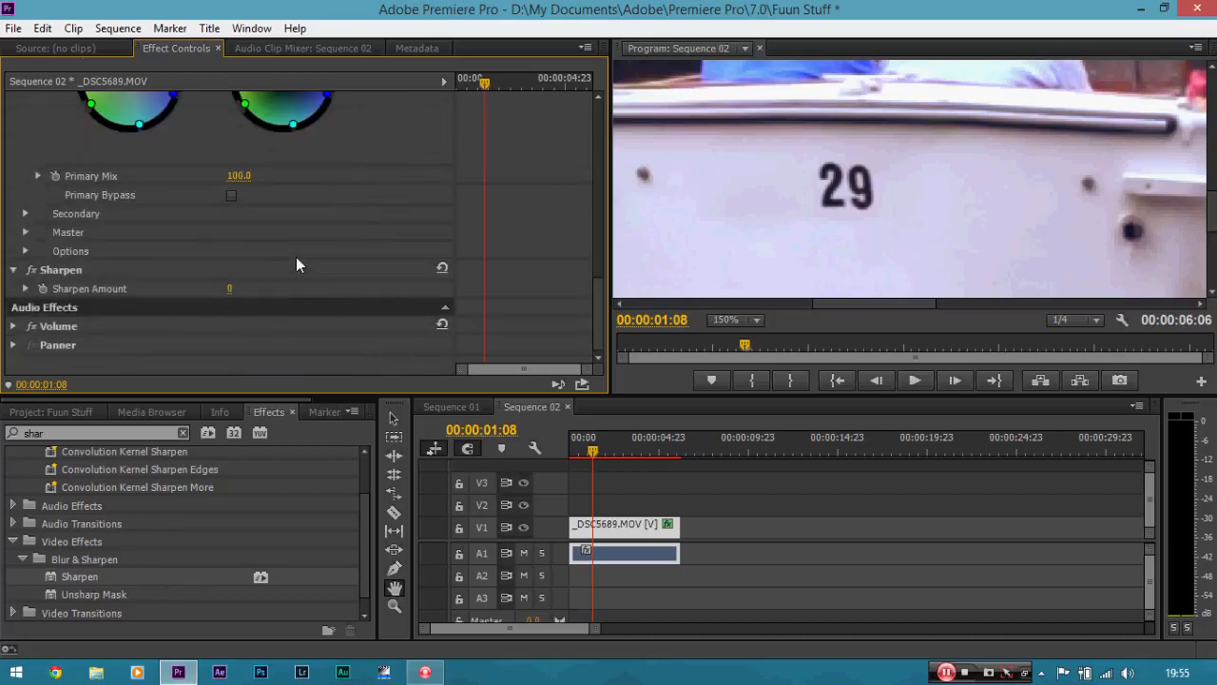
click(230, 289)
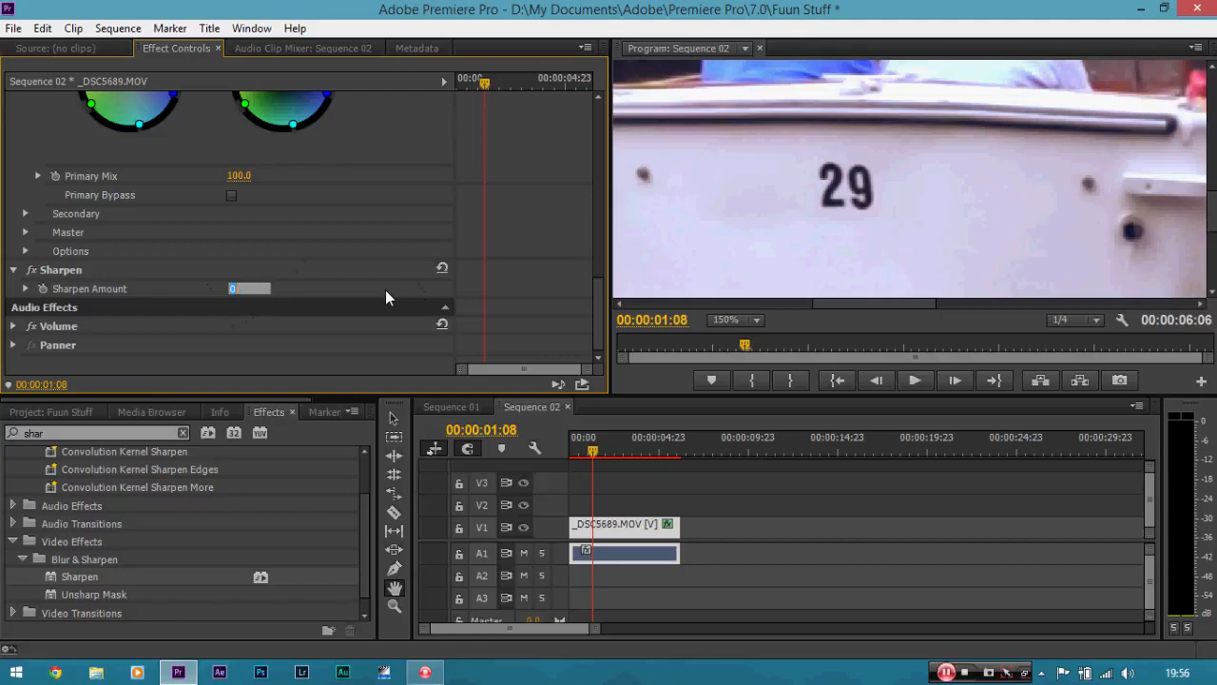
text(20)
key(Return)
Step: Toggle the Sharpen and Colorista II effects off and on to compare the clip with and without them
click(35, 271)
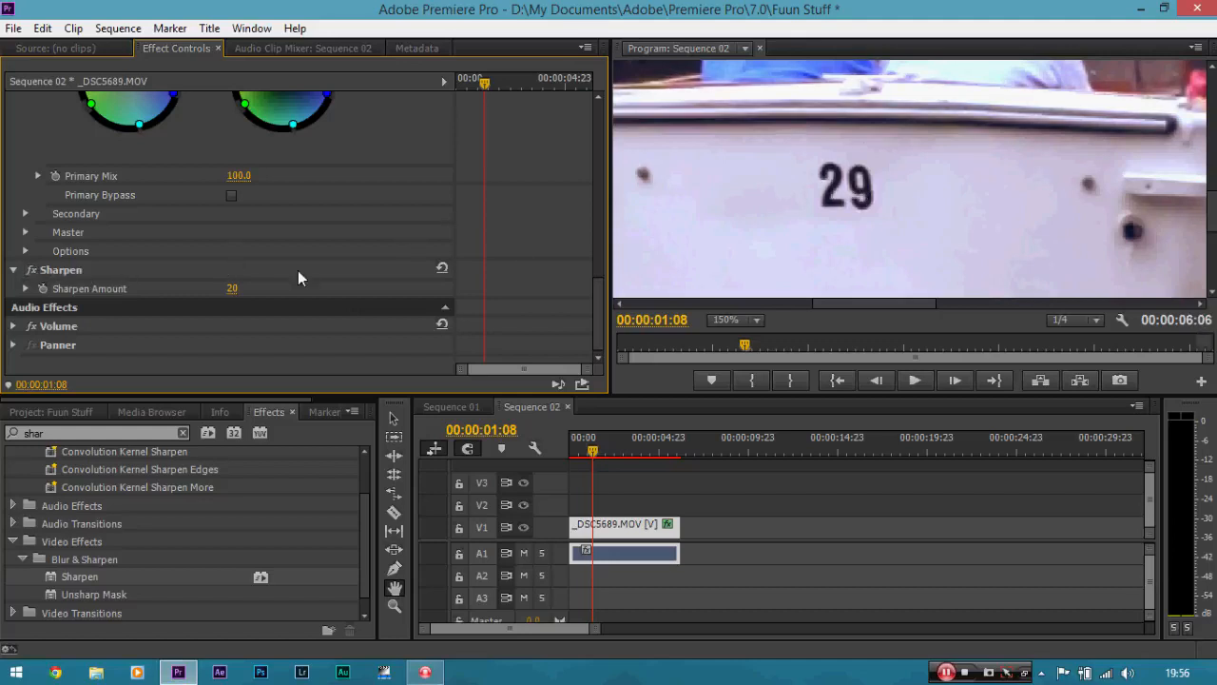
drag(595, 305, 603, 246)
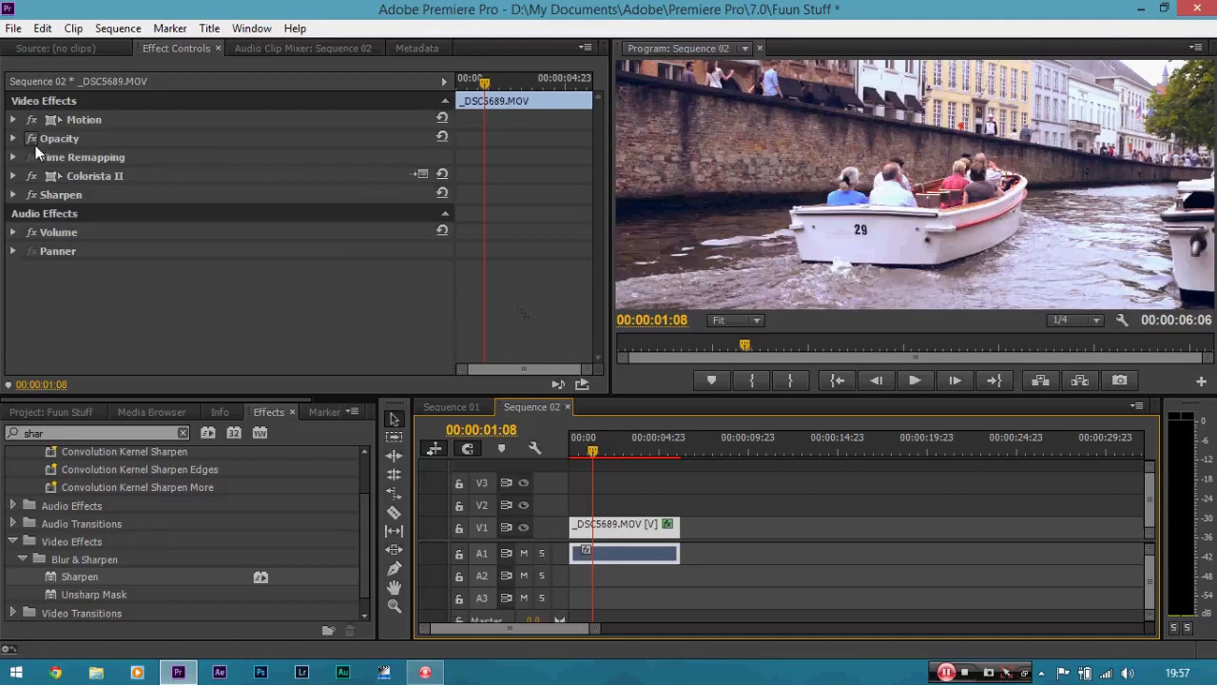
click(33, 179)
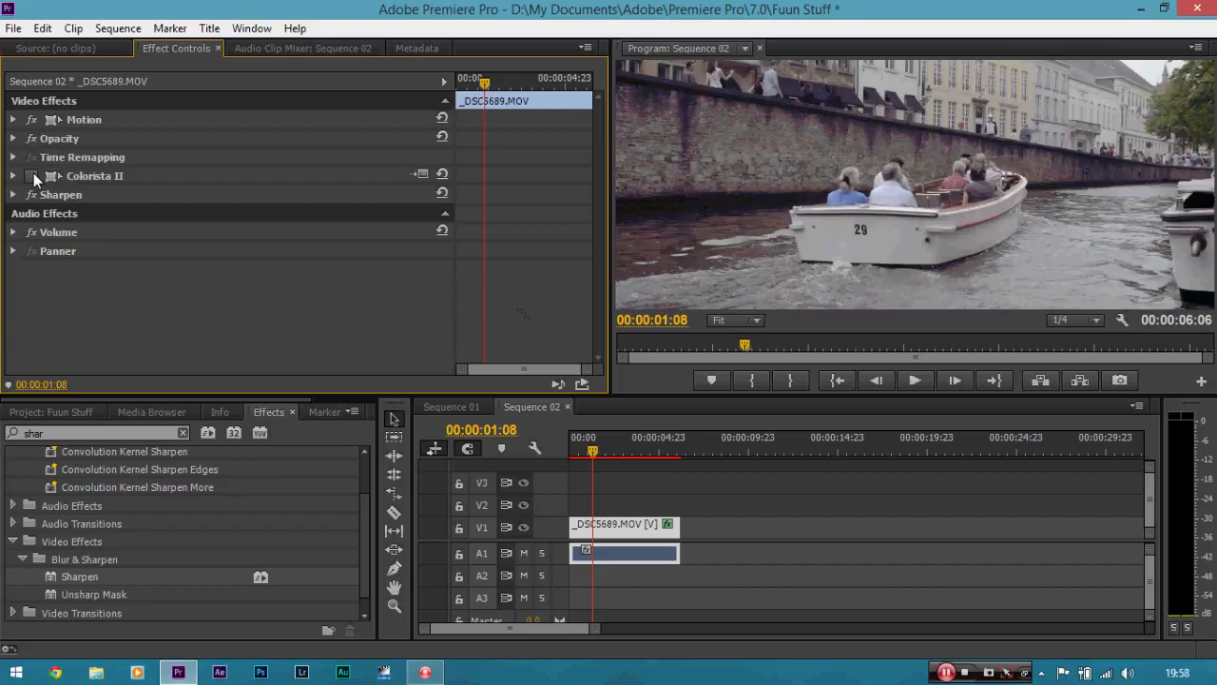
click(32, 175)
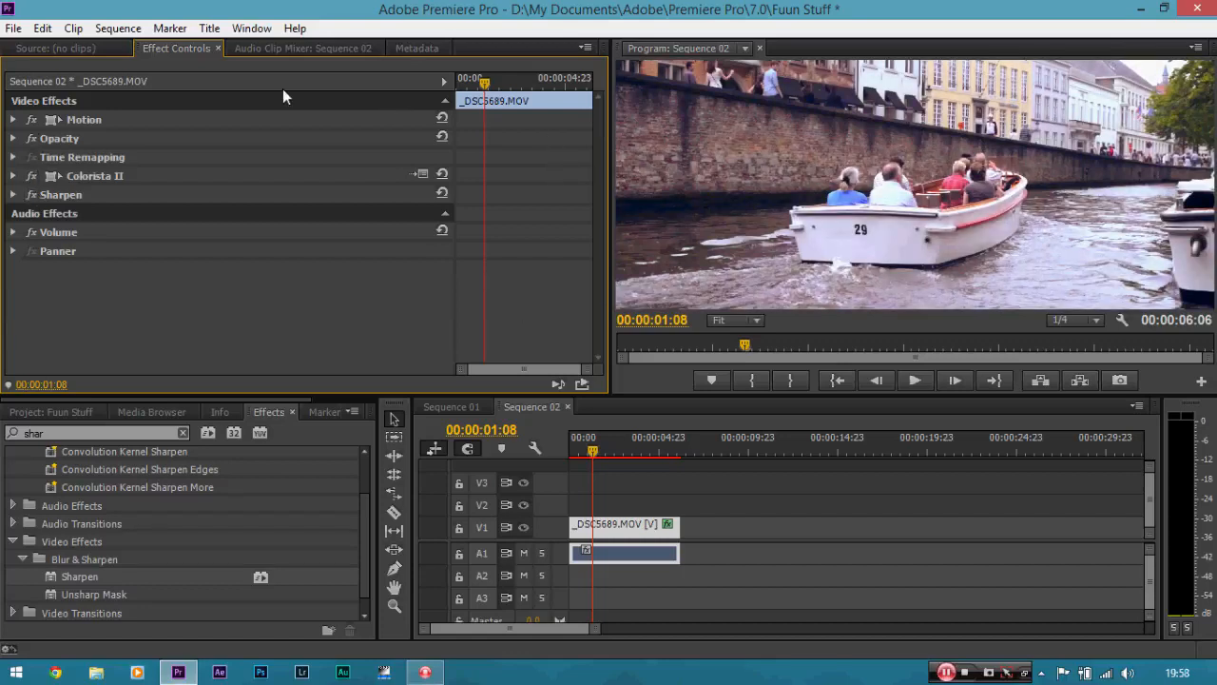
Step: Open the media export settings for Sequence 02
click(6, 31)
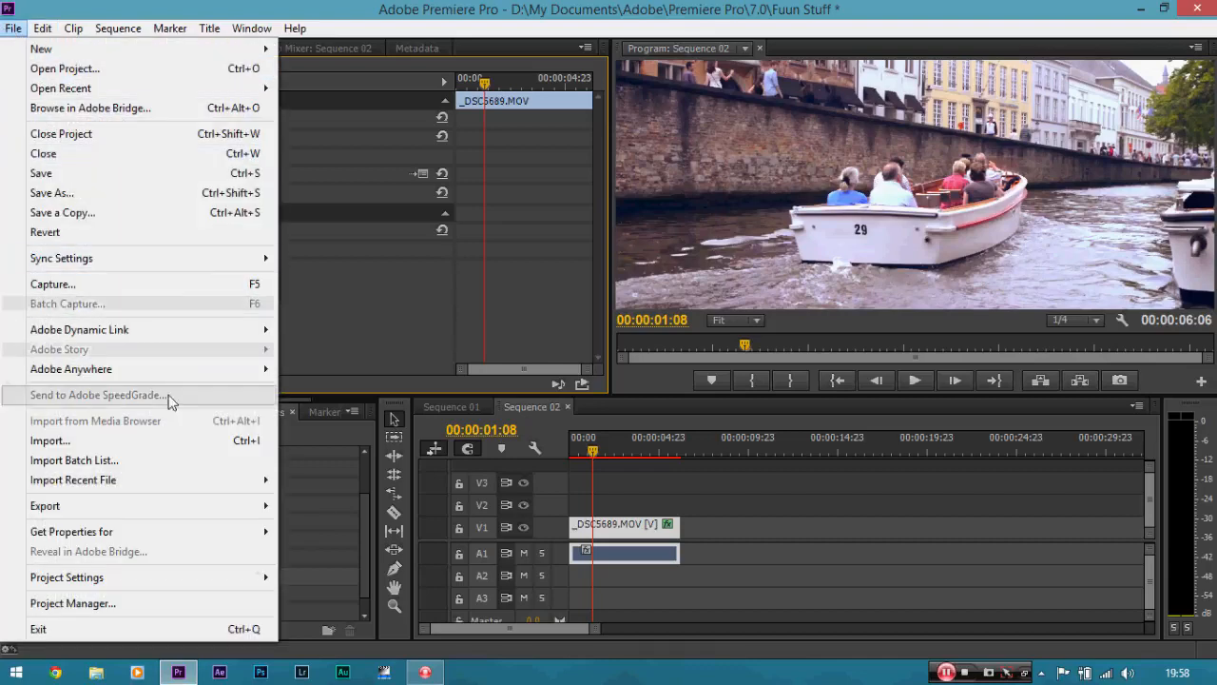
mouse_move(131, 511)
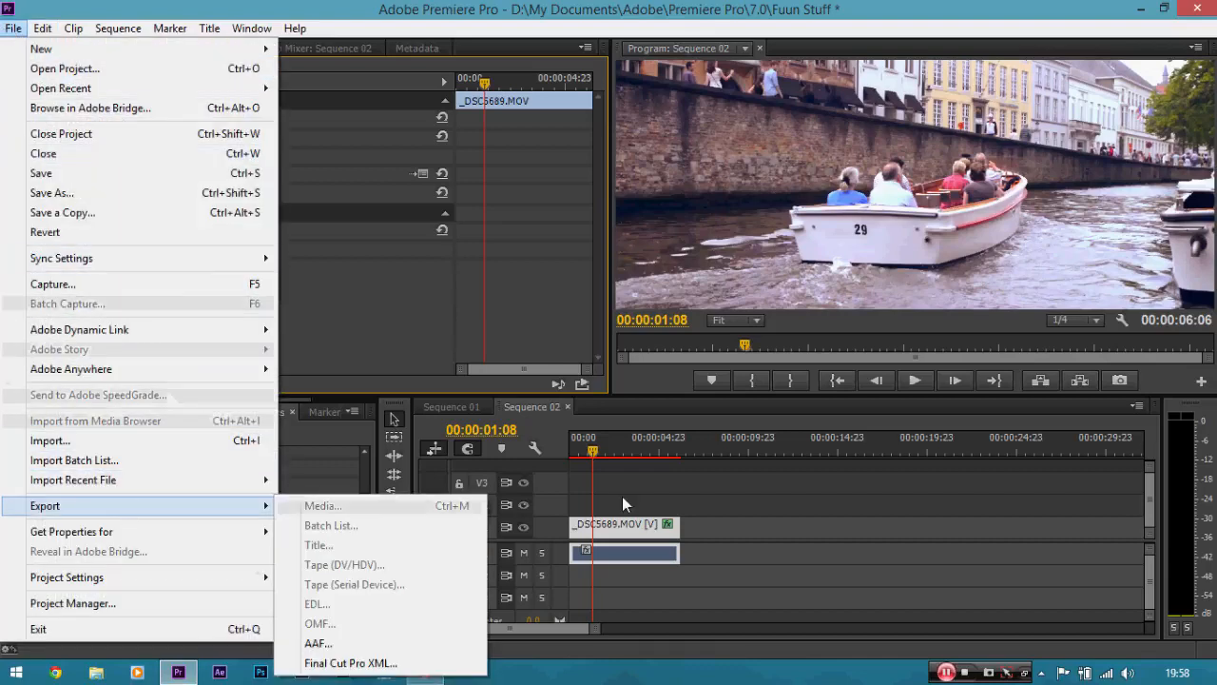
click(608, 529)
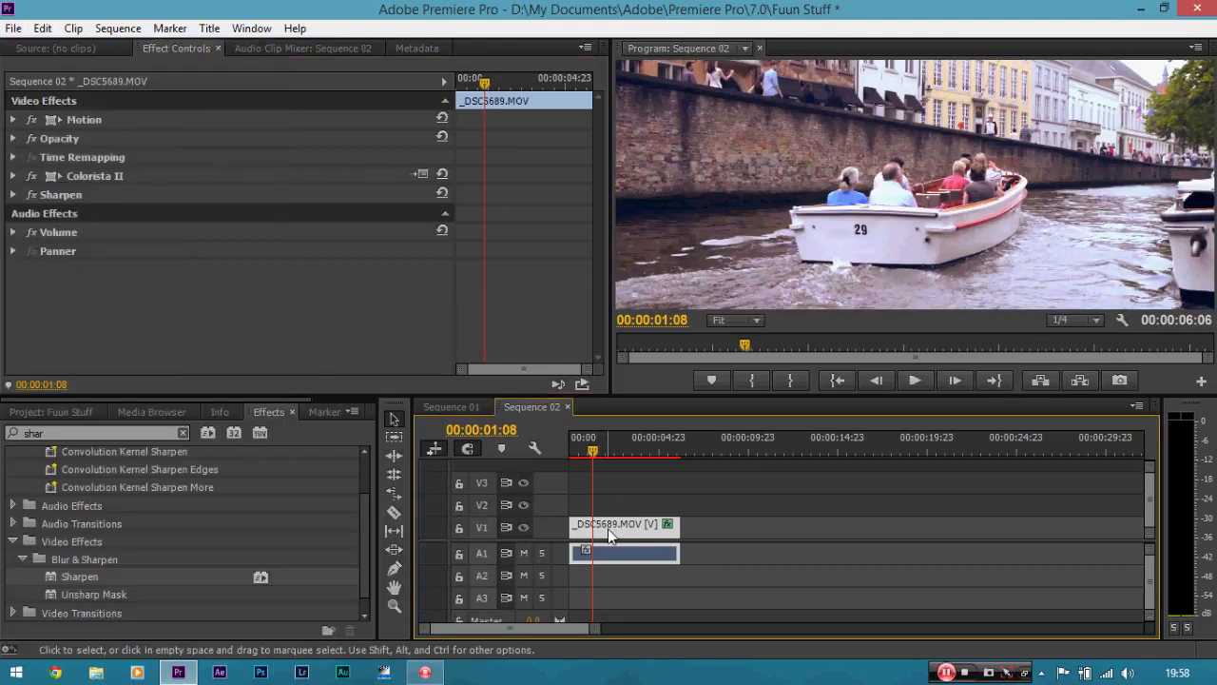
click(13, 28)
mouse_move(169, 512)
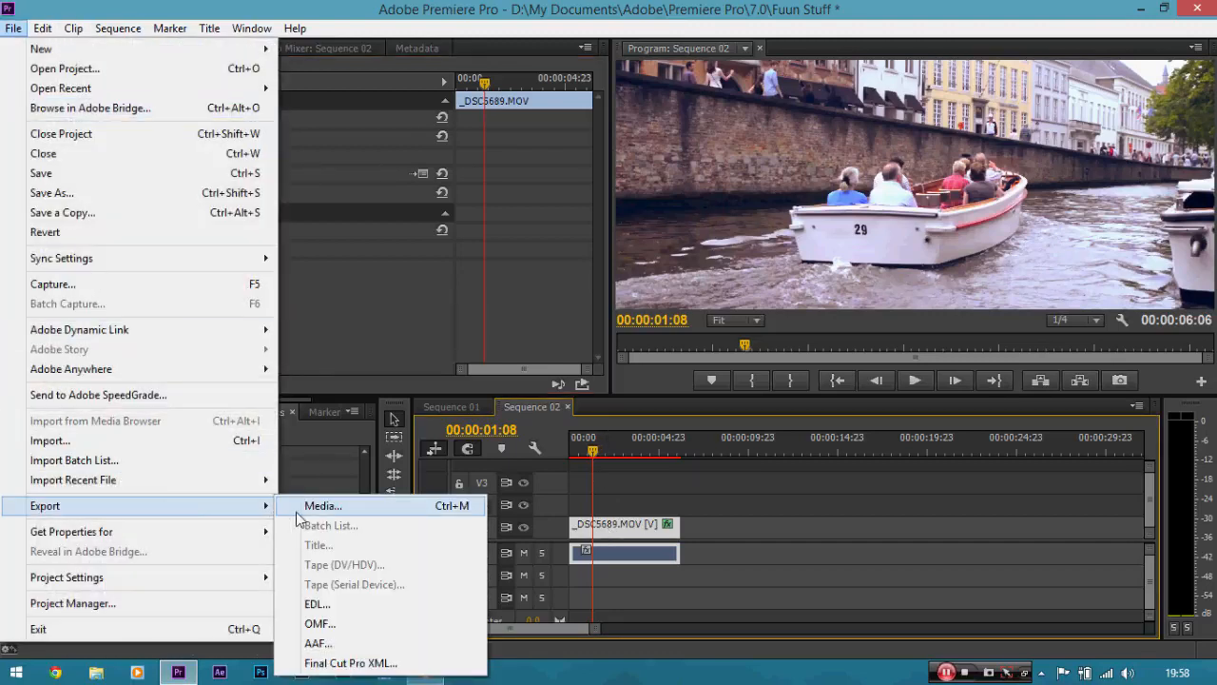
click(301, 504)
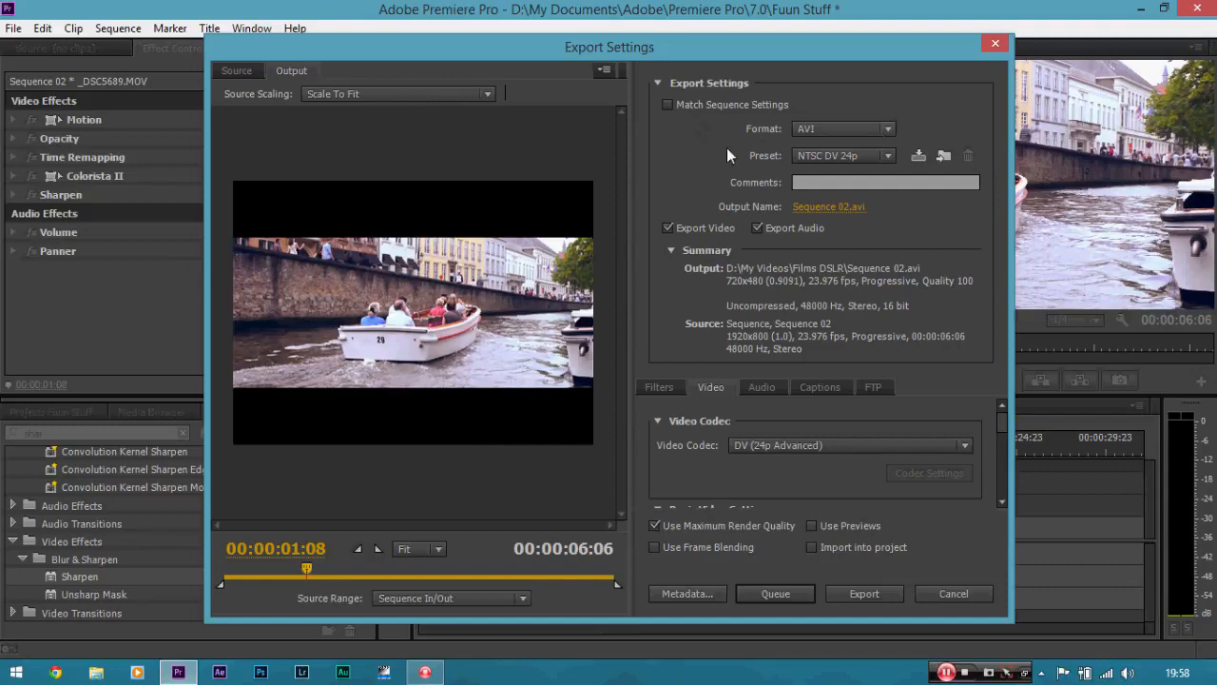
Step: Set the export format to H.264 with the Match Source - High bitrate preset
click(845, 133)
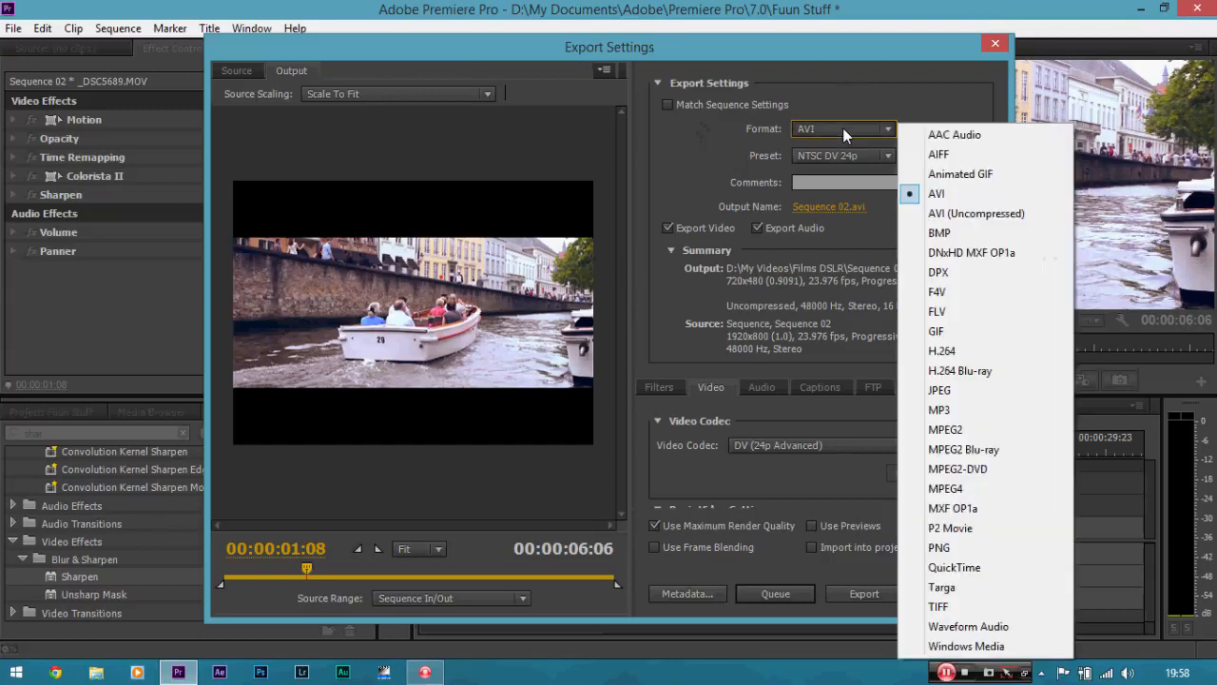
click(932, 351)
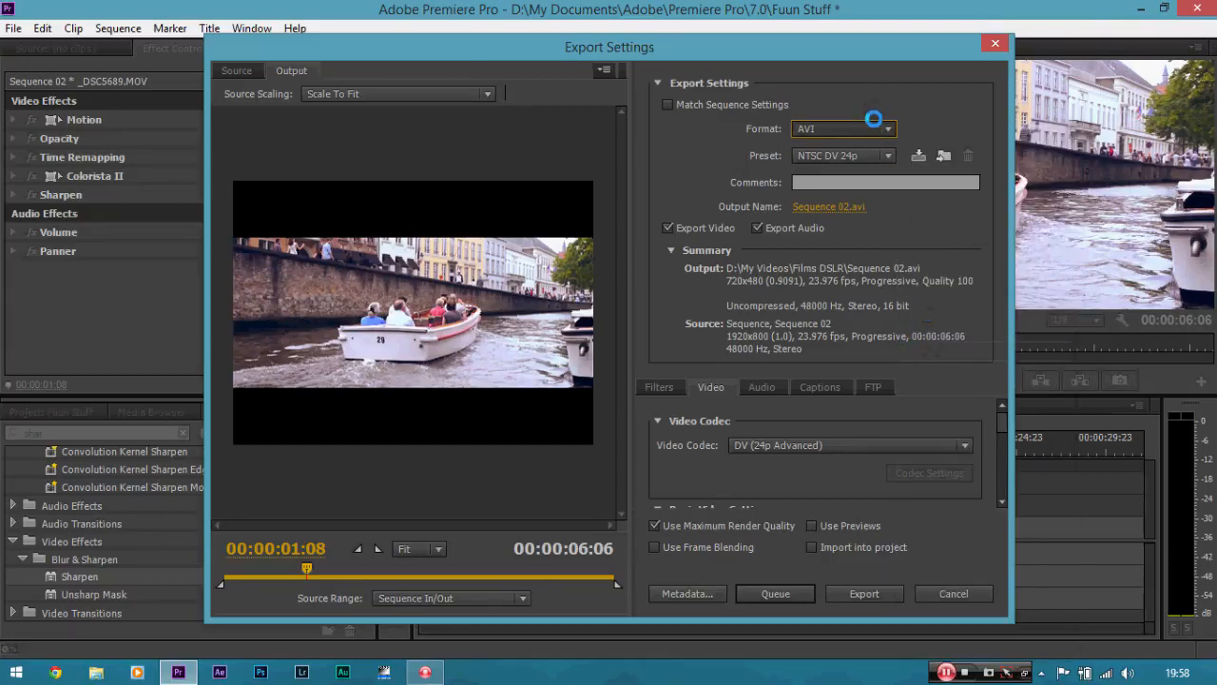
key(Escape)
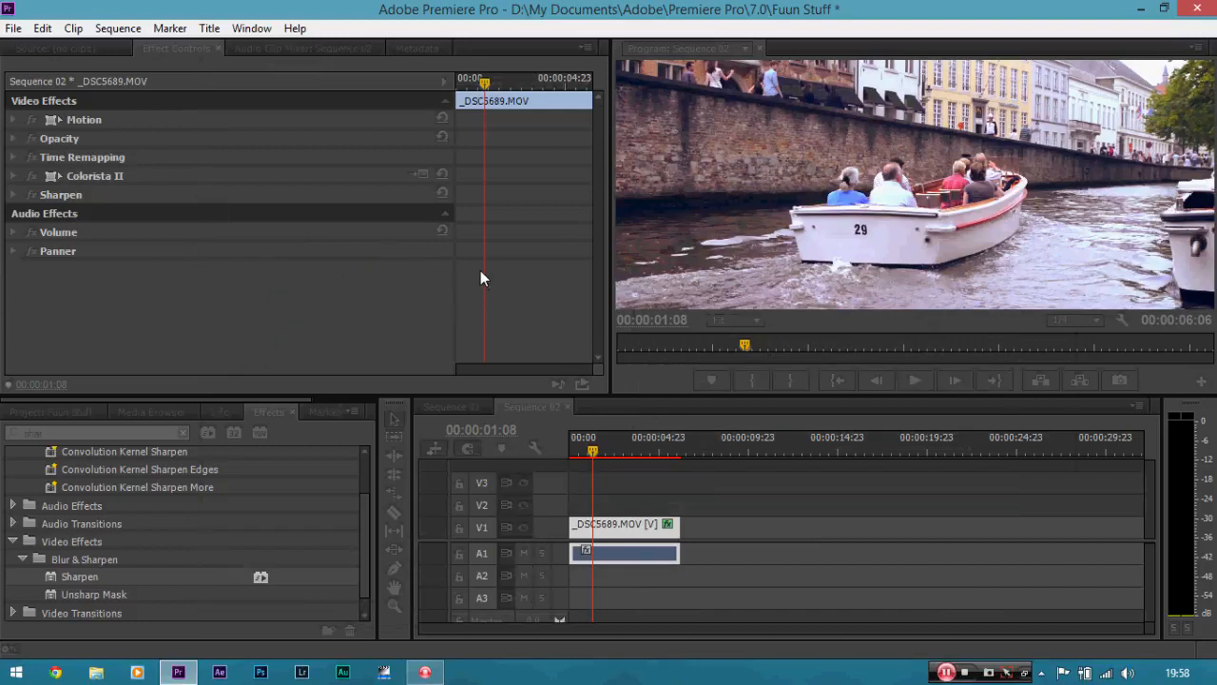
key(ctrl+m)
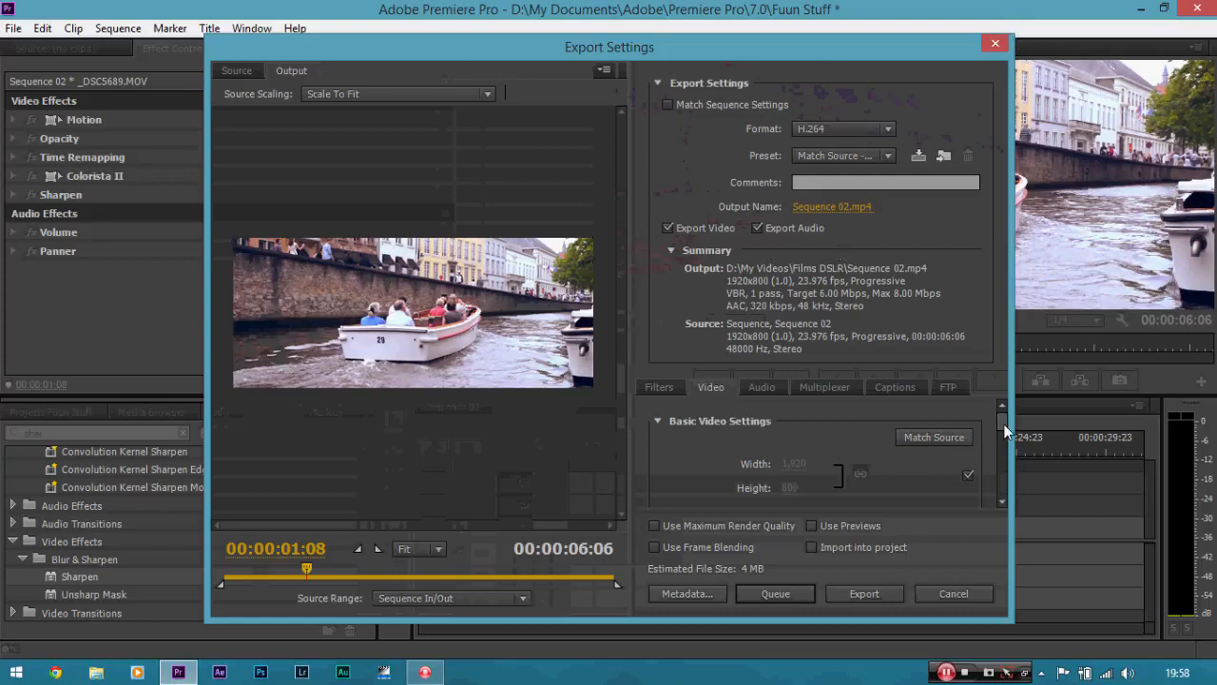
click(866, 133)
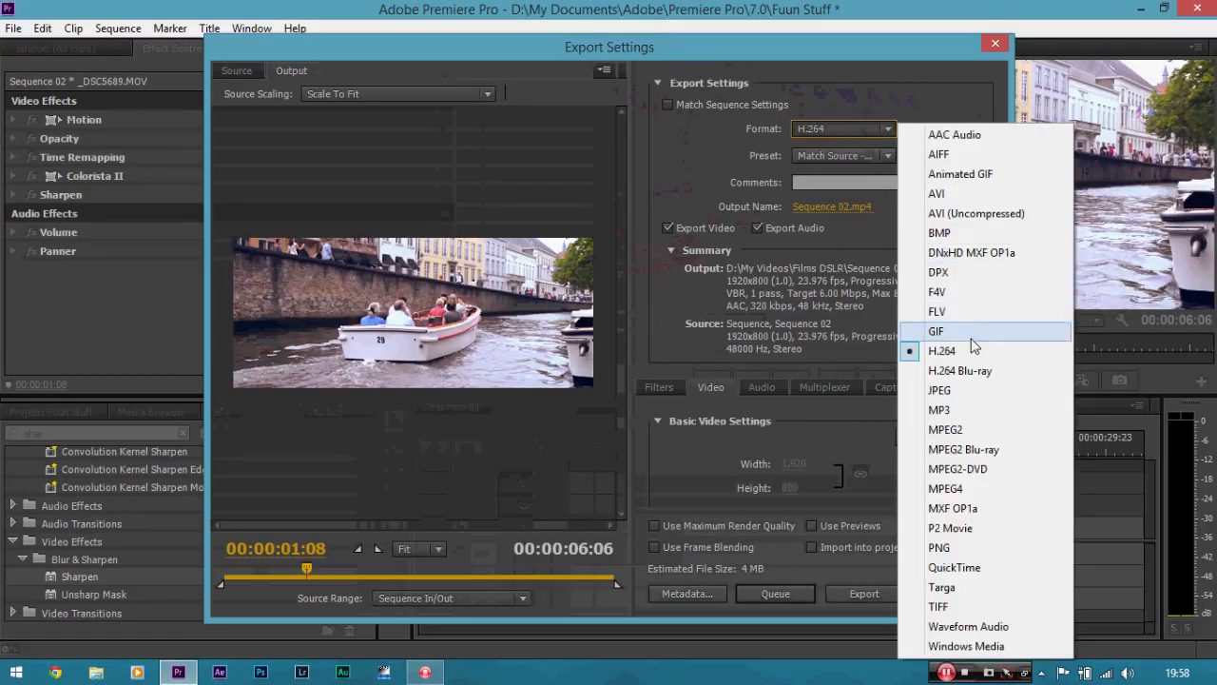
click(851, 158)
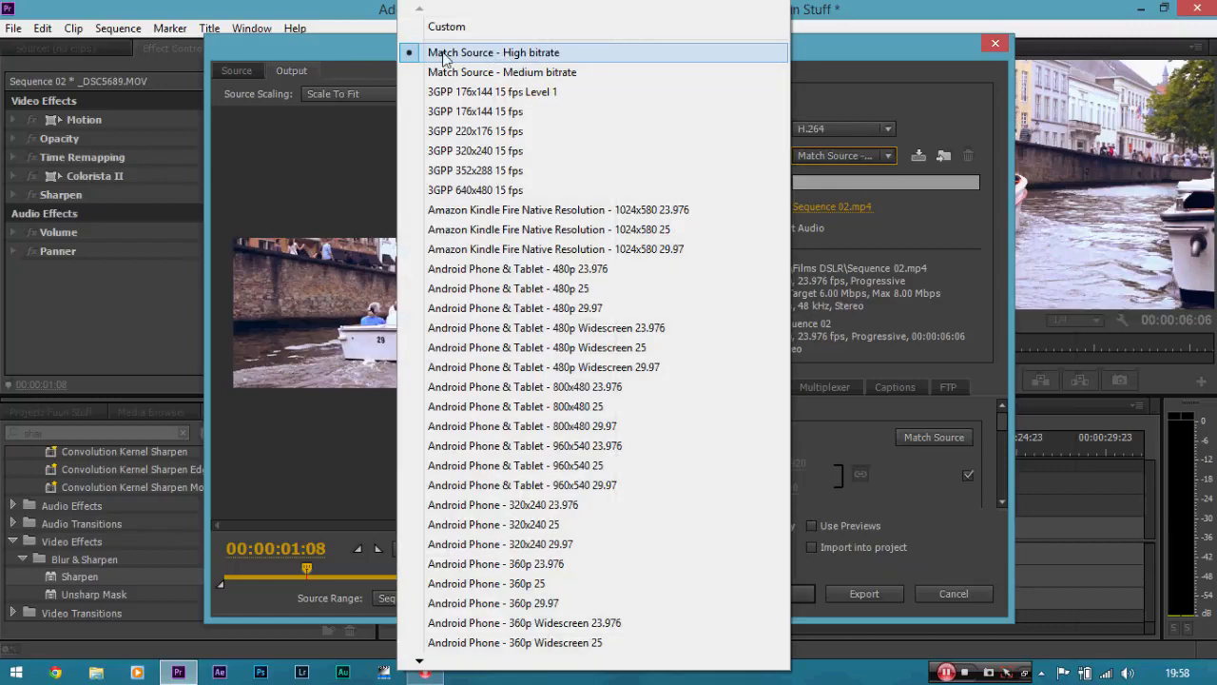
click(515, 57)
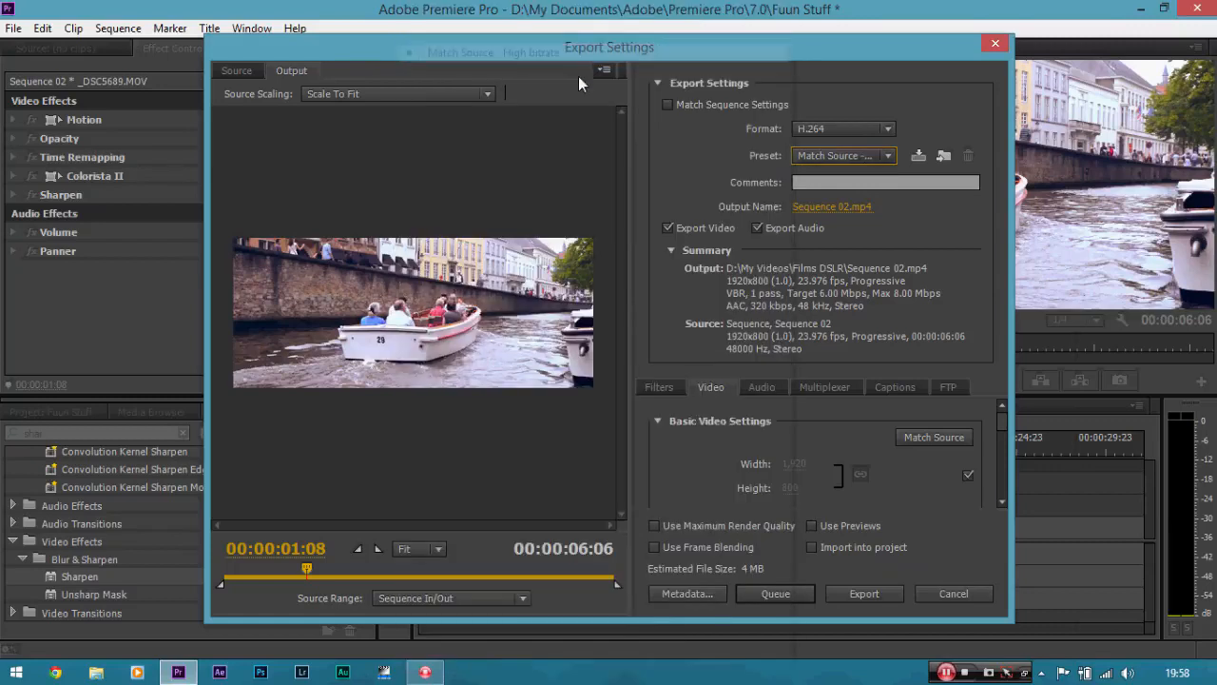
Step: Set the H.264 export's target bitrate to 20 Mbps
mouse_move(1007, 425)
mouse_down()
mouse_move(1006, 463)
mouse_move(1003, 422)
mouse_up()
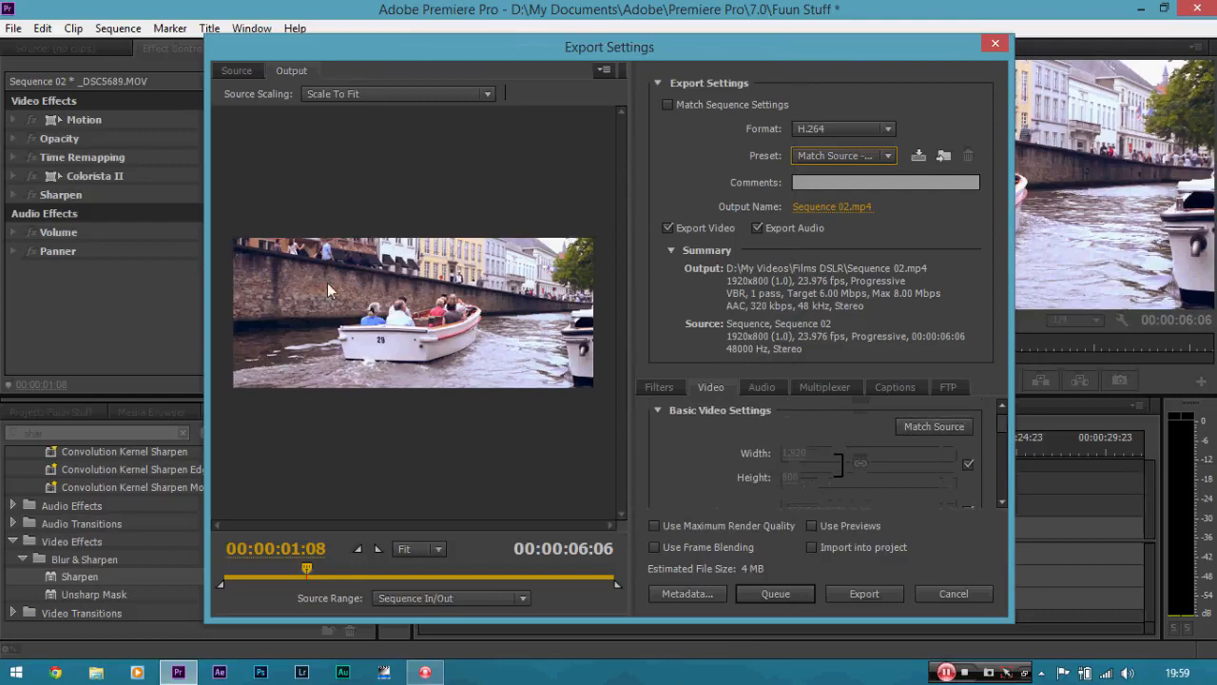
drag(1005, 425, 1005, 456)
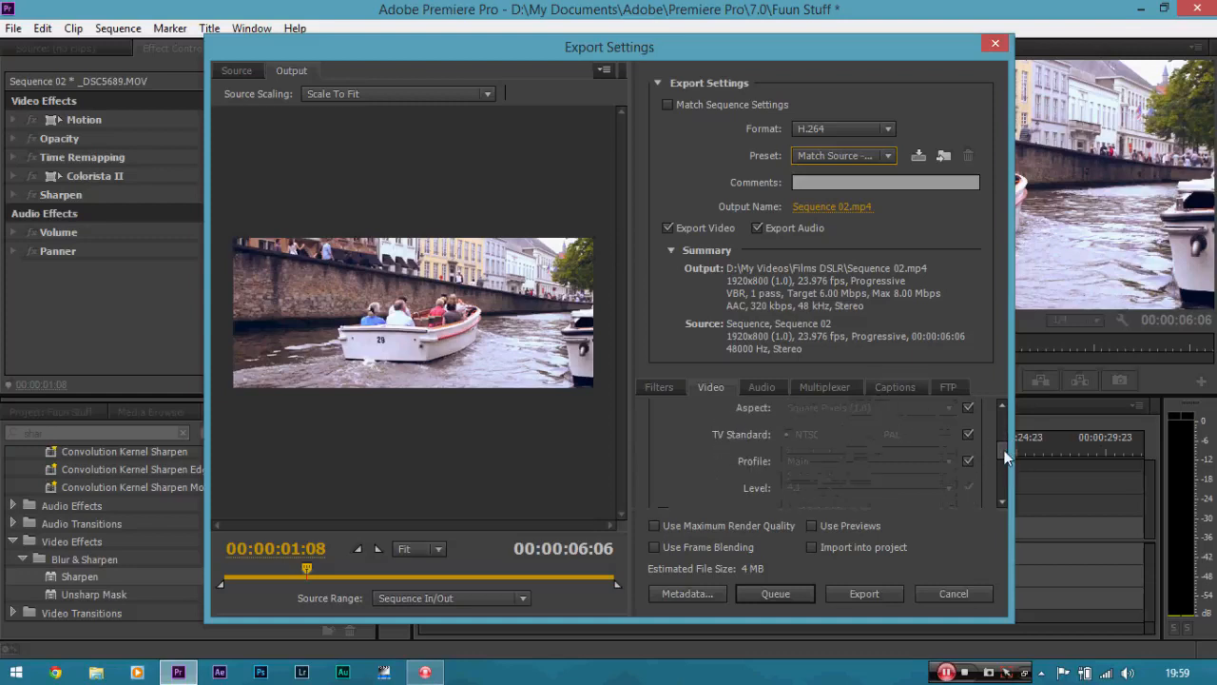
scroll(1005, 453, down, 2)
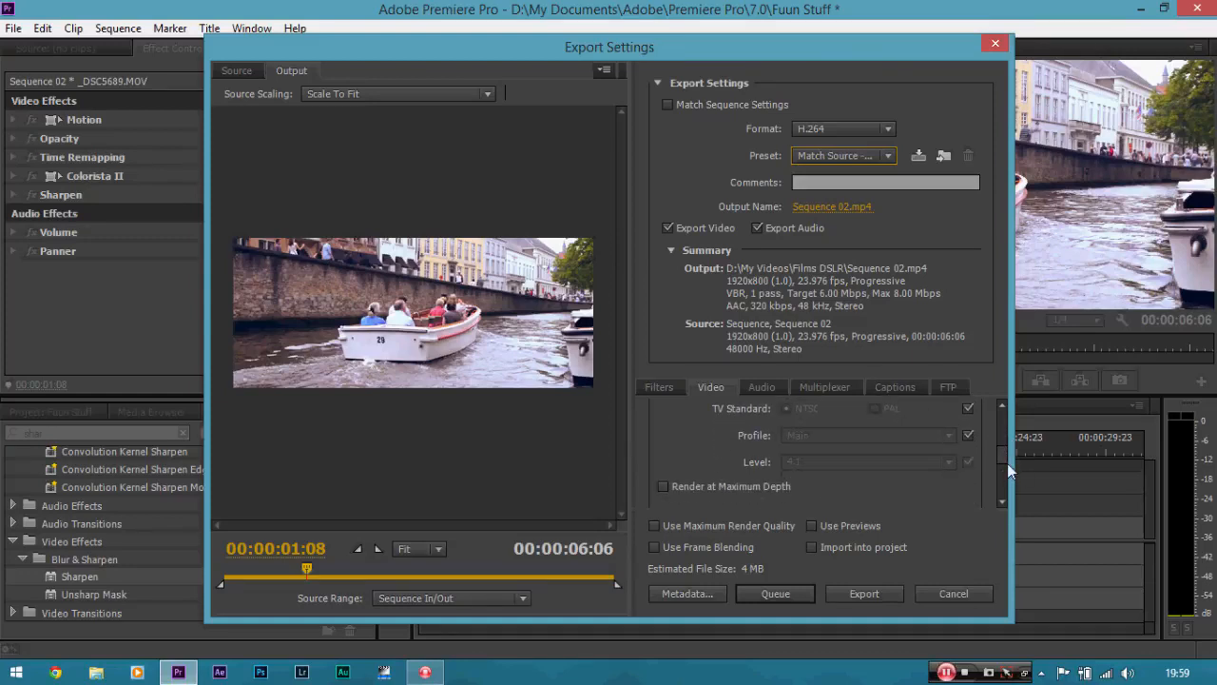
scroll(1006, 476, down, 3)
mouse_move(1005, 477)
mouse_down()
mouse_move(1004, 448)
mouse_move(1008, 491)
mouse_up()
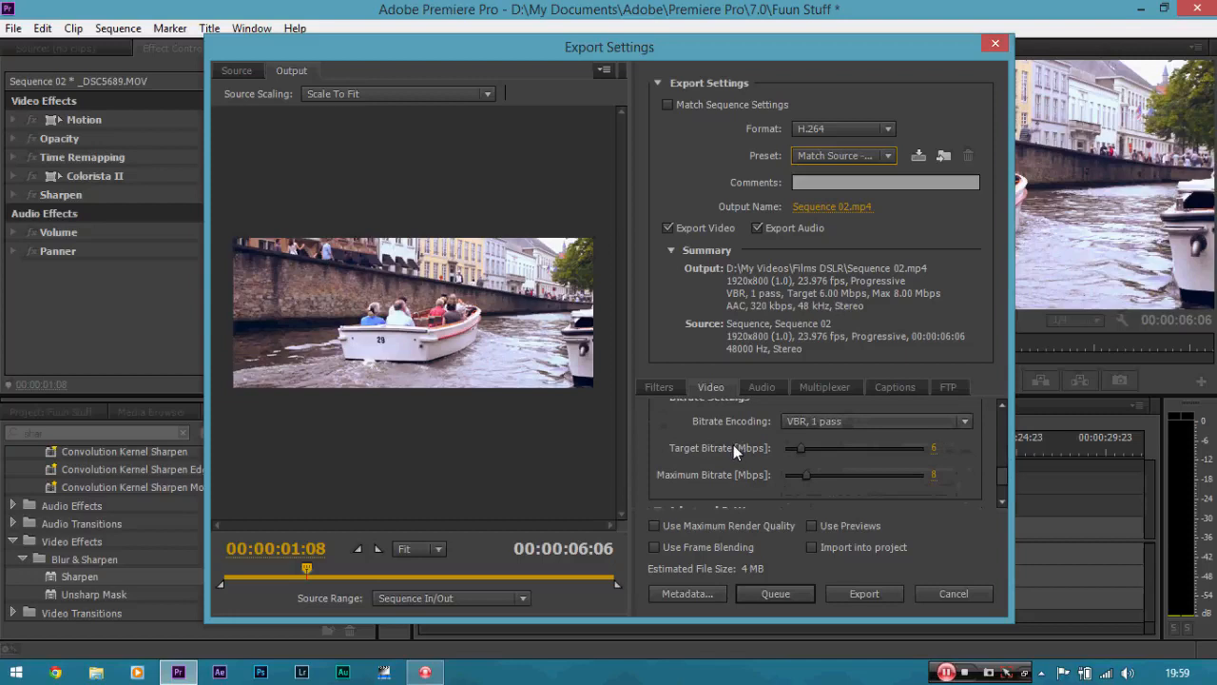
click(934, 448)
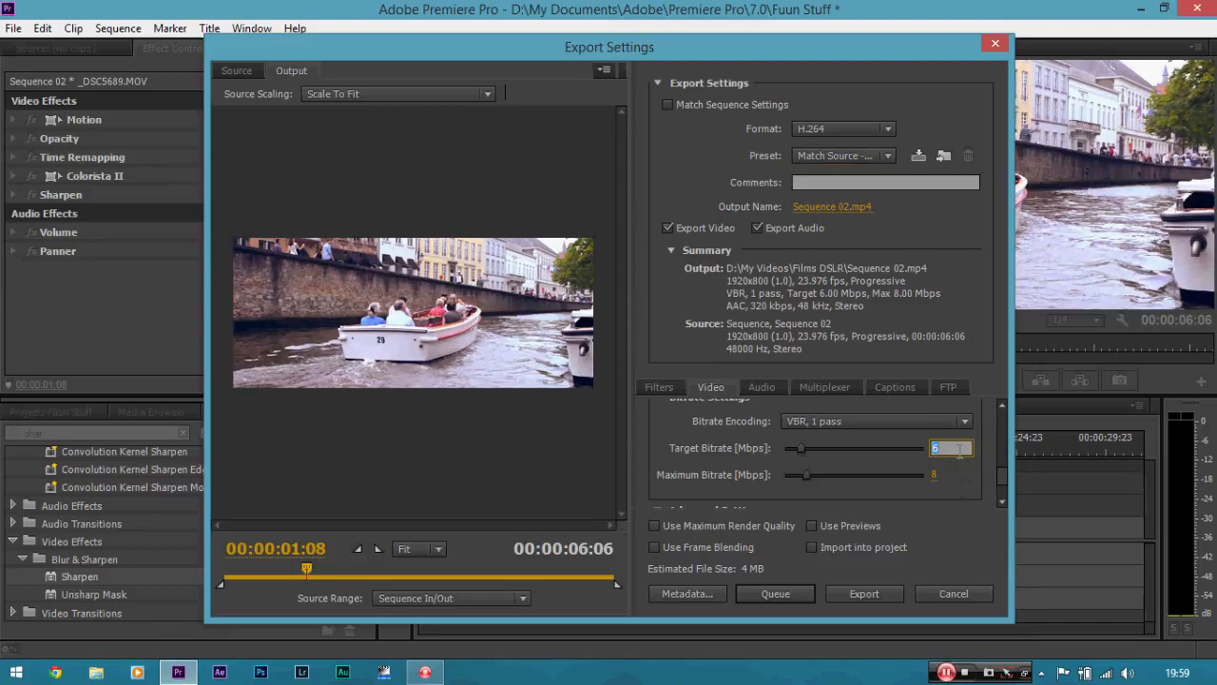
text(20)
key(Return)
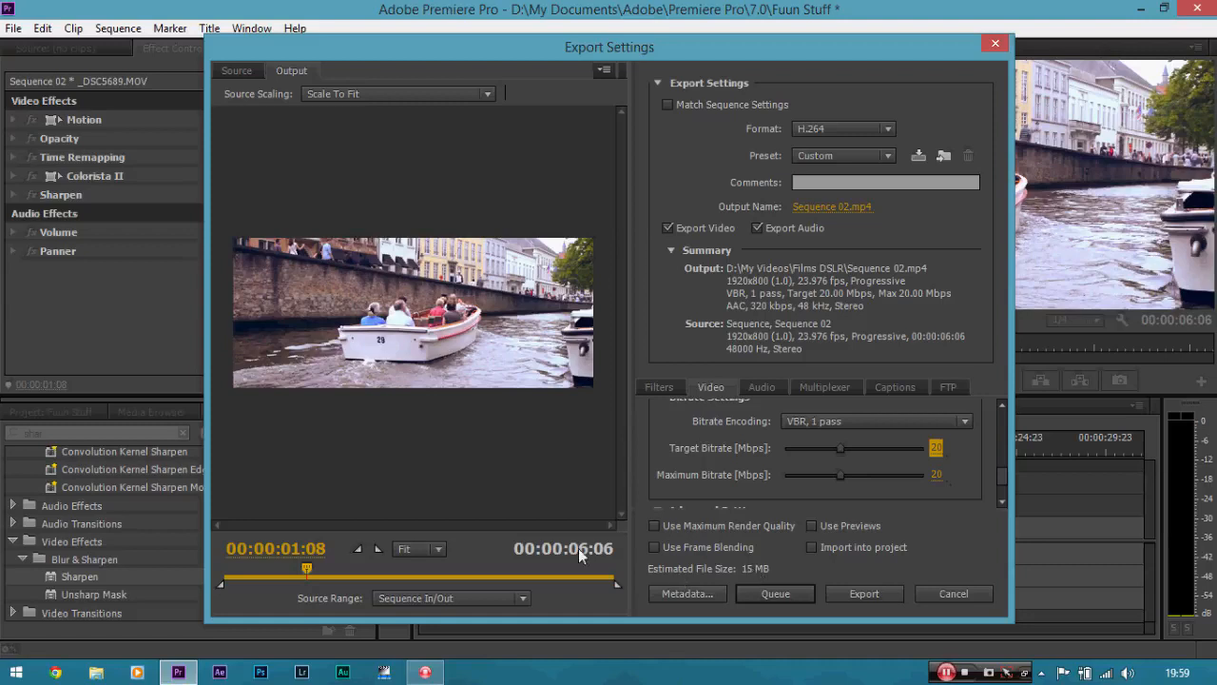
Step: Set both the target and the maximum bitrate of the export to 5 Mbps
click(936, 447)
text(5)
key(Return)
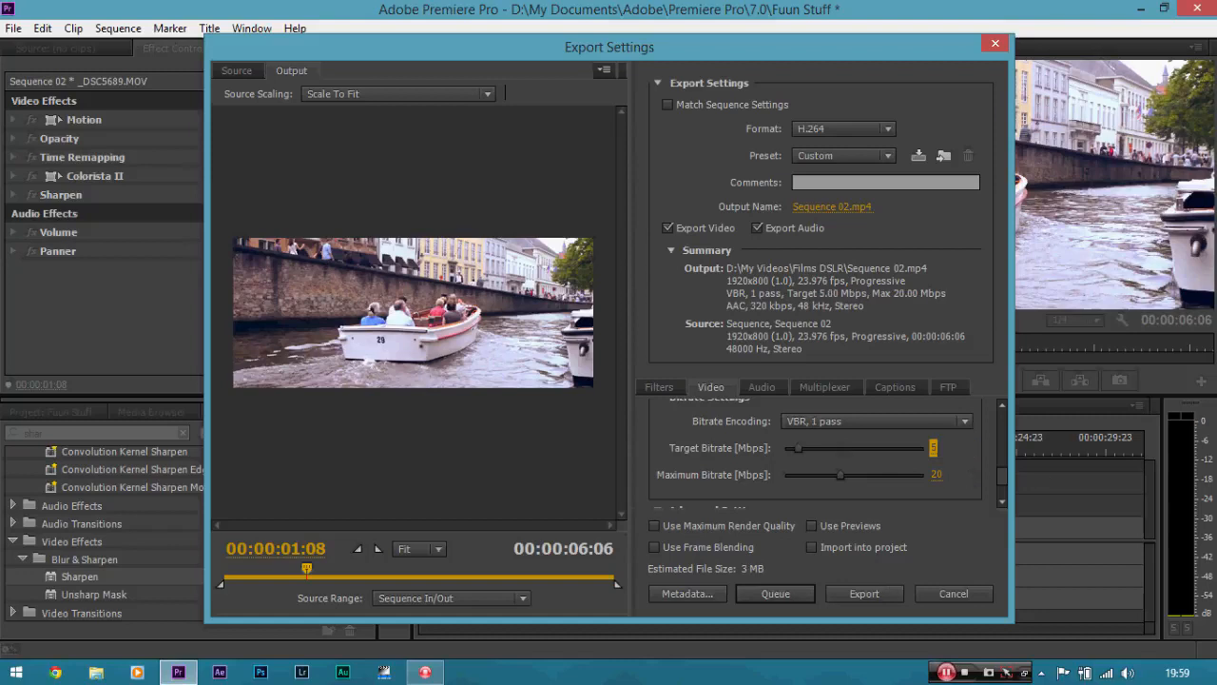
click(934, 474)
text(5)
key(Return)
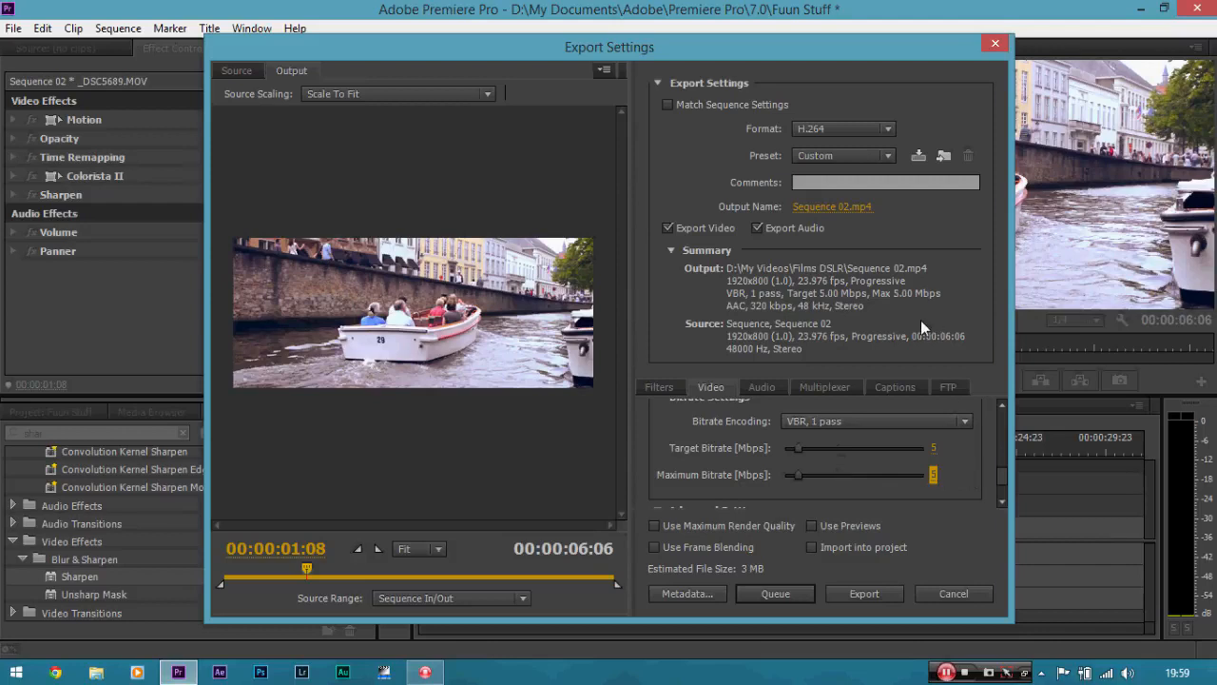